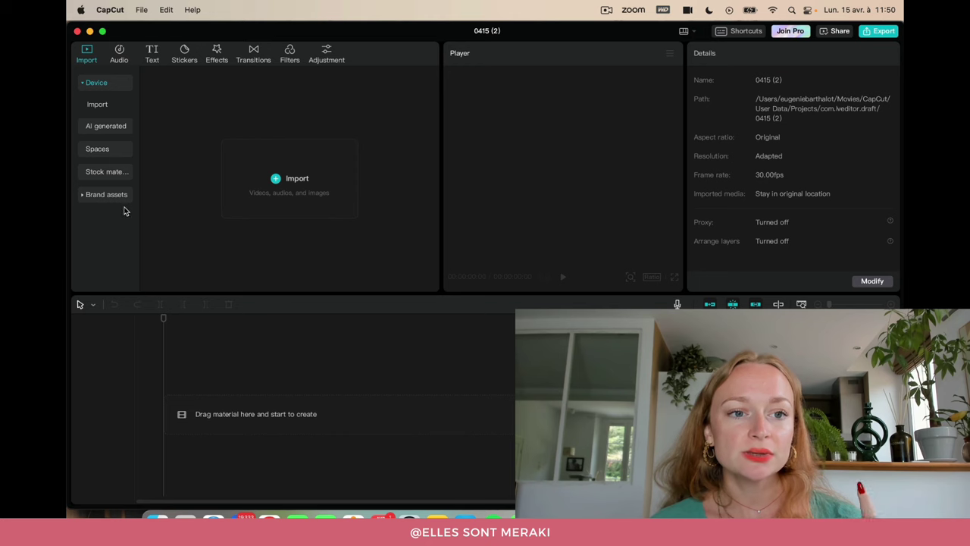
Step: Change the interface language to Français in the settings and restart the program to apply it
{"action": "left_click", "coordinate": [114, 10]}
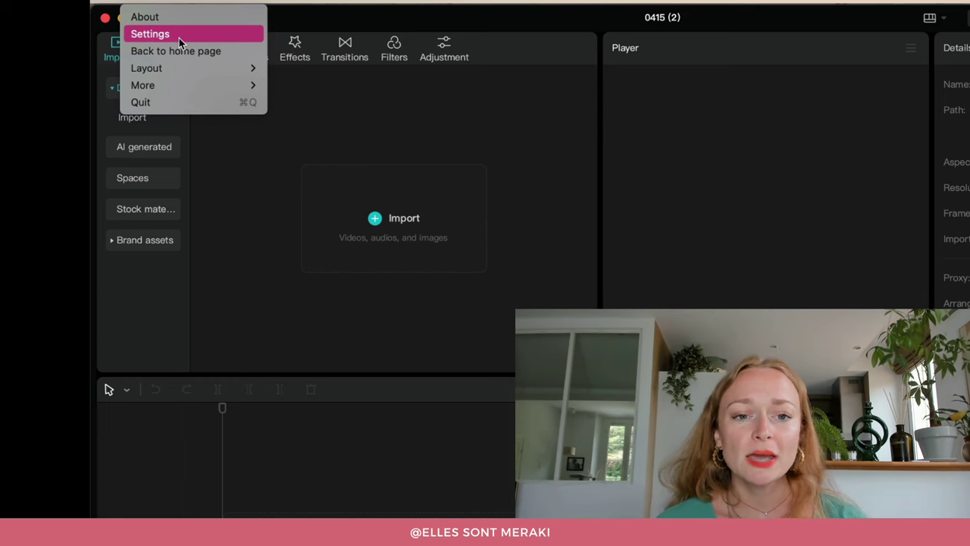
{"action": "left_click", "coordinate": [179, 36]}
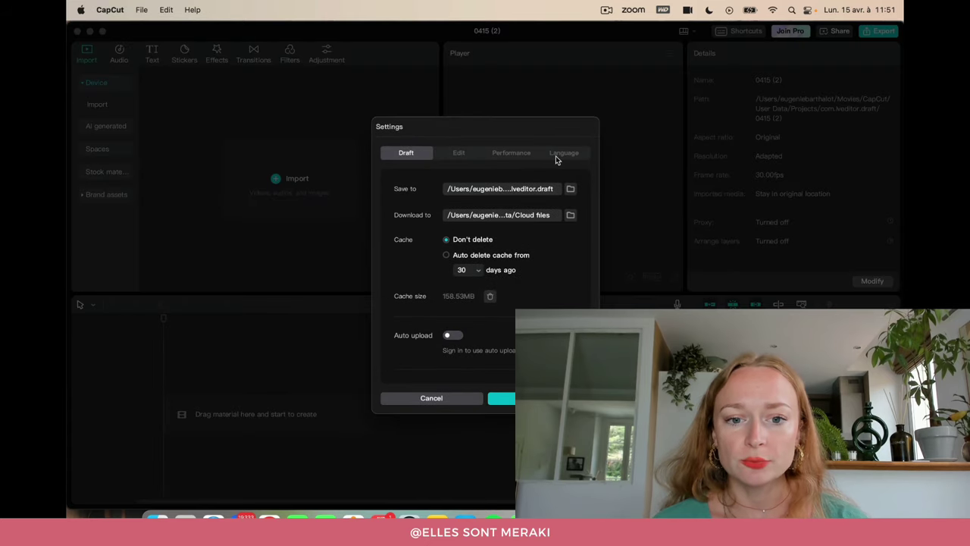
{"action": "left_click", "coordinate": [557, 155]}
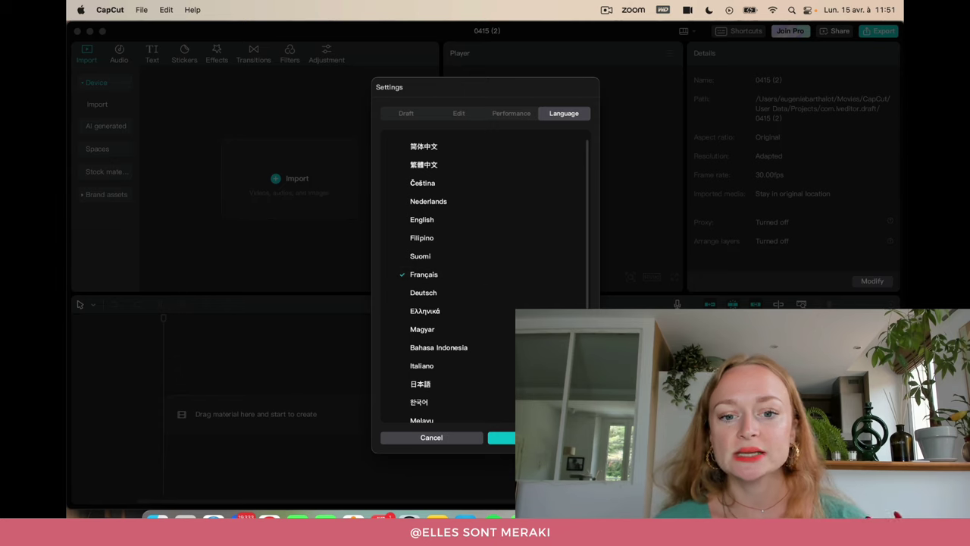
{"action": "key", "text": "Return"}
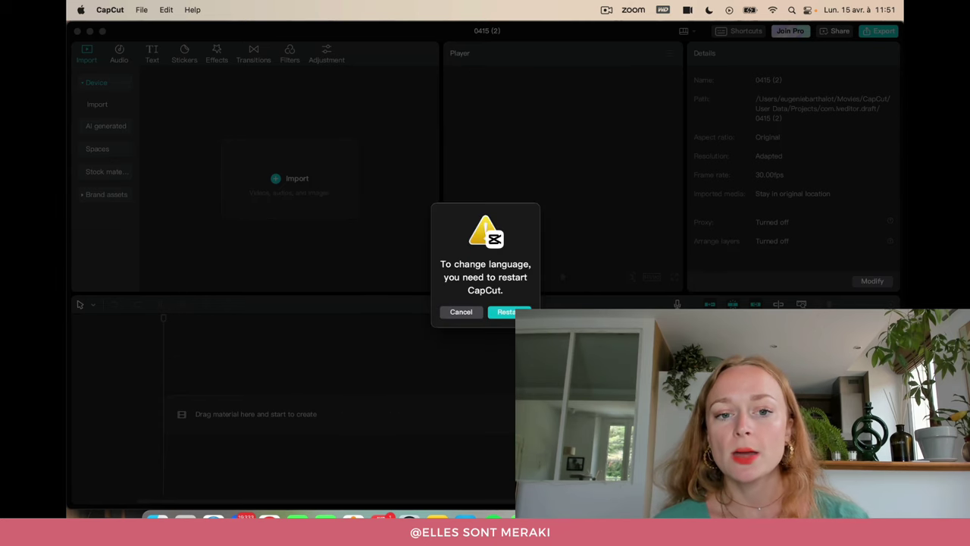
{"action": "left_click", "coordinate": [510, 312]}
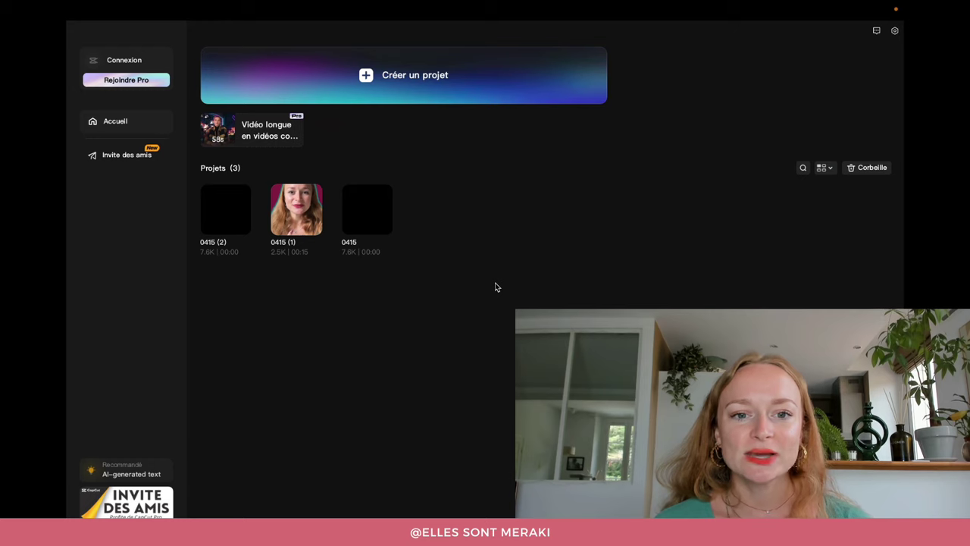
Step: Create a new project and import the video 0b6e3967d0...29cc16.MOV from the Téléchargements folder
{"action": "left_click", "coordinate": [382, 79]}
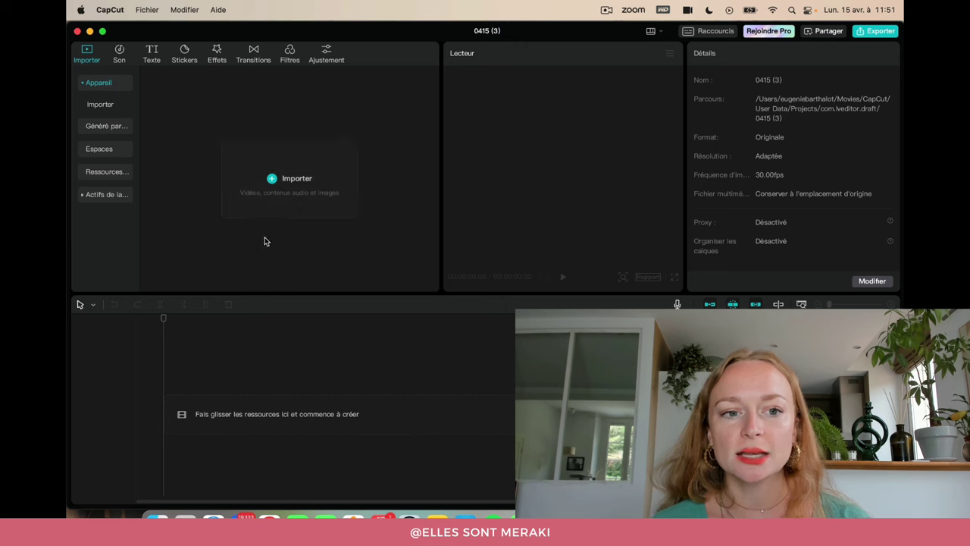
{"action": "left_click", "coordinate": [291, 178]}
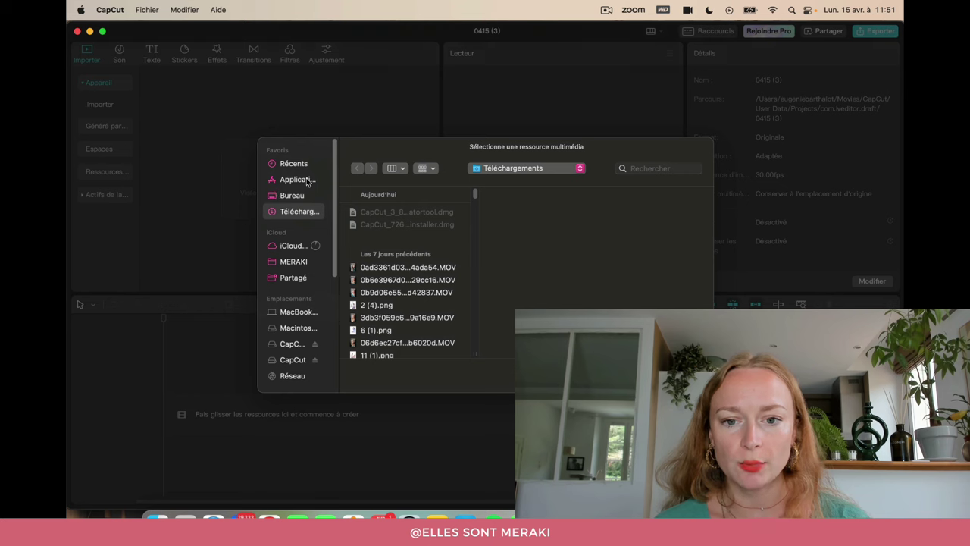
{"action": "left_click", "coordinate": [393, 269]}
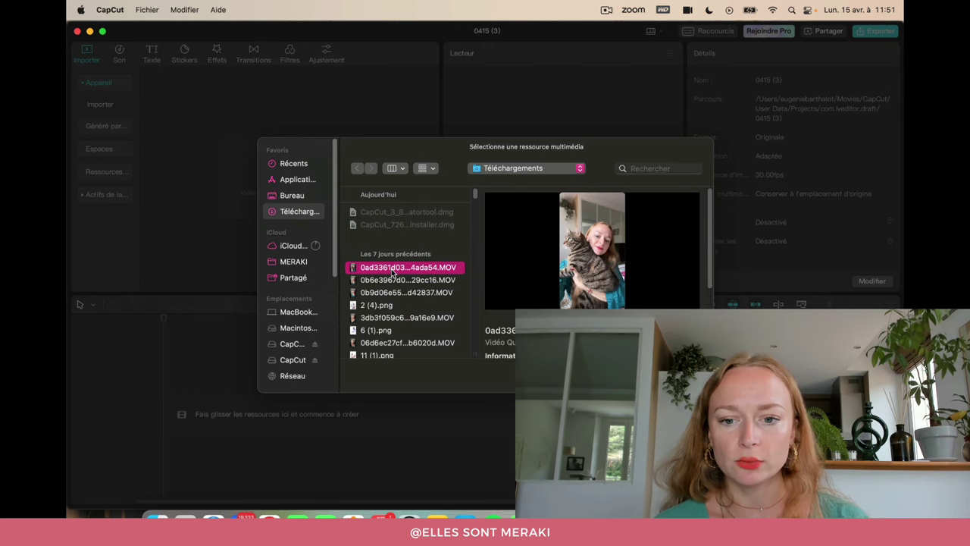
{"action": "left_click", "coordinate": [387, 282]}
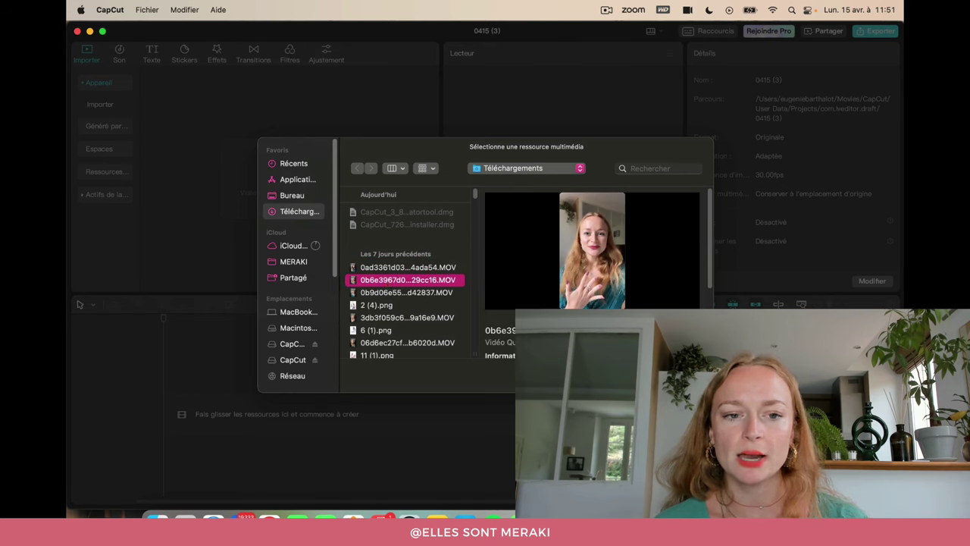
{"action": "key", "text": "Return"}
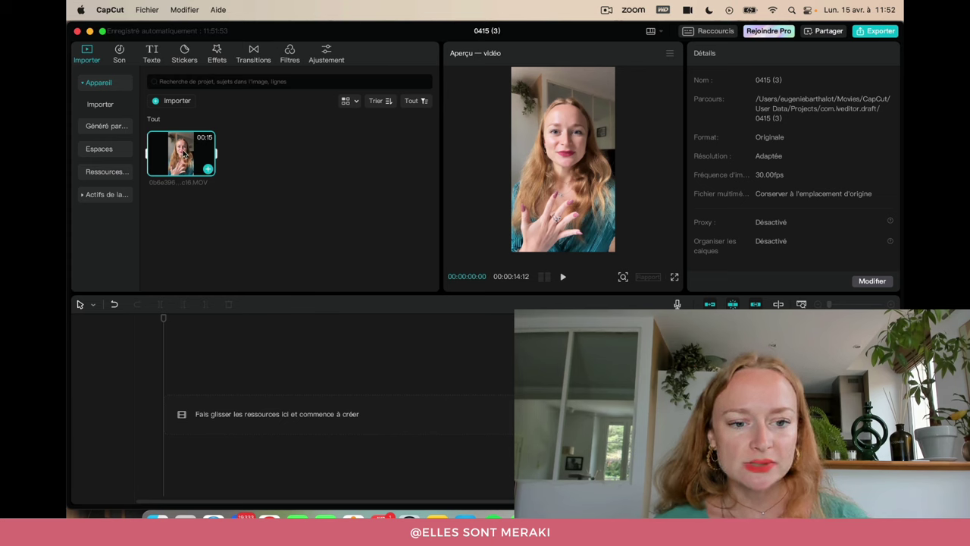
Step: Place the imported video at the start of the timeline and remove its background with Suppression automatique
{"action": "mouse_move", "coordinate": [182, 145]}
{"action": "left_click_drag", "start_coordinate": [183, 145], "coordinate": [170, 425]}
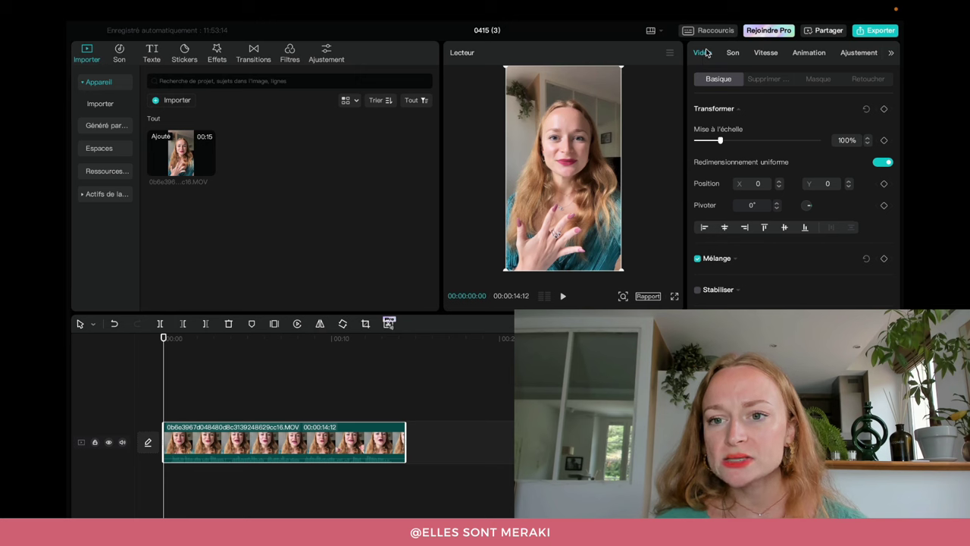
{"action": "left_click", "coordinate": [766, 82]}
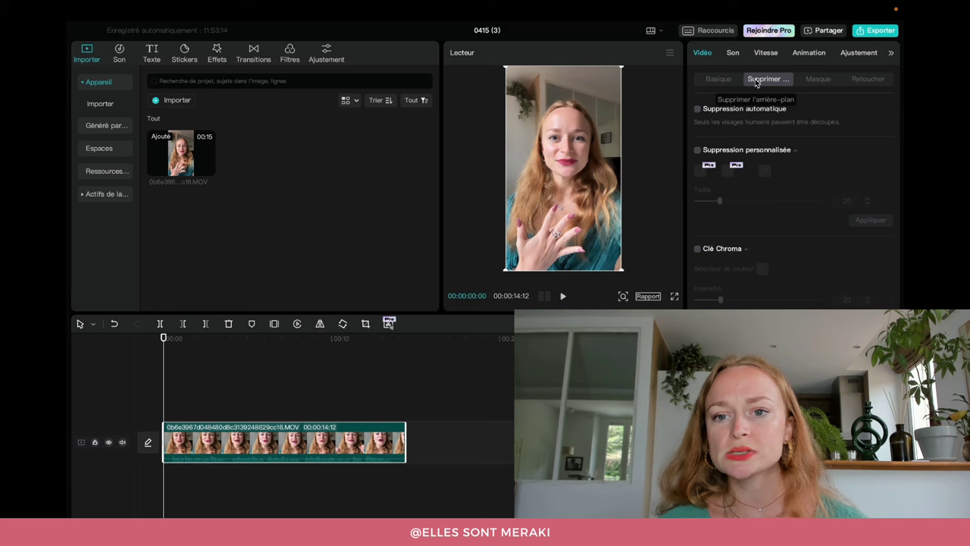
{"action": "left_click", "coordinate": [697, 111]}
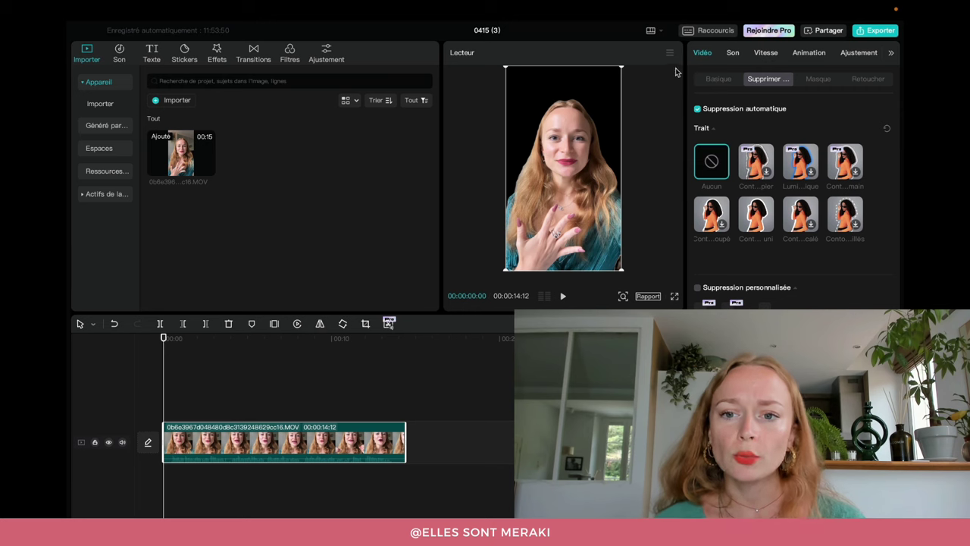
Step: Enable Zone en arrière-plan for the clip and compare the Flou strengths, selecting the second-lightest blur
{"action": "left_click", "coordinate": [719, 80]}
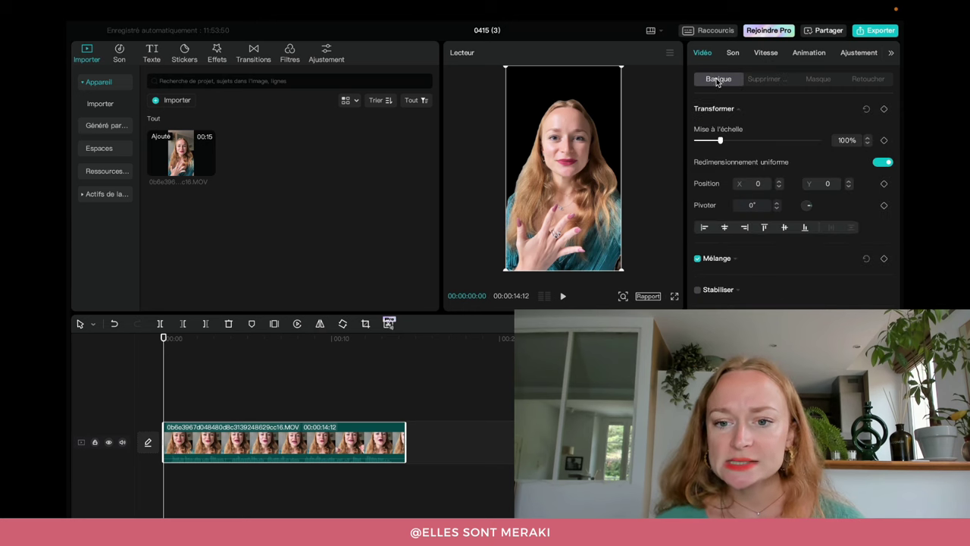
{"action": "scroll", "coordinate": [817, 278], "scroll_direction": "down", "scroll_amount": 5}
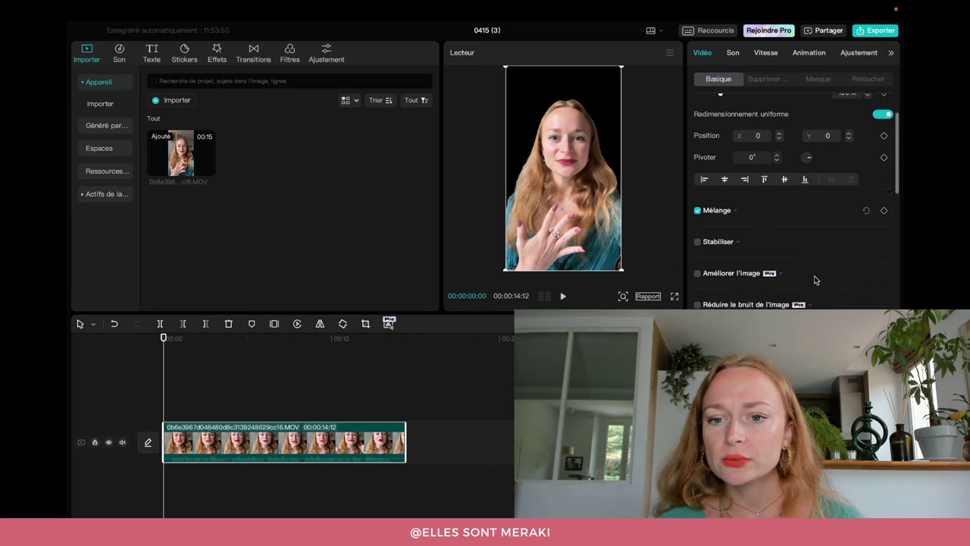
{"action": "scroll", "coordinate": [816, 280], "scroll_direction": "down", "scroll_amount": 4}
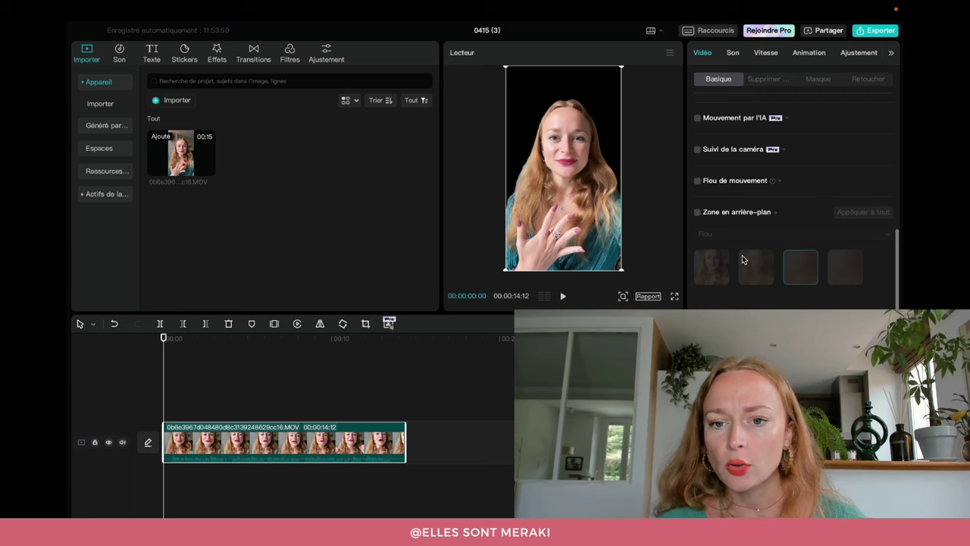
{"action": "left_click", "coordinate": [698, 212]}
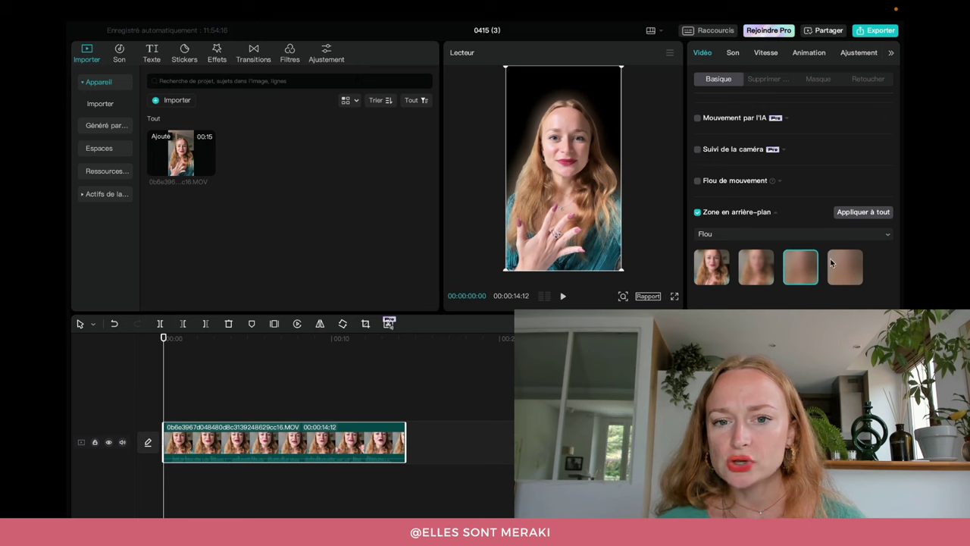
{"action": "left_click", "coordinate": [754, 270]}
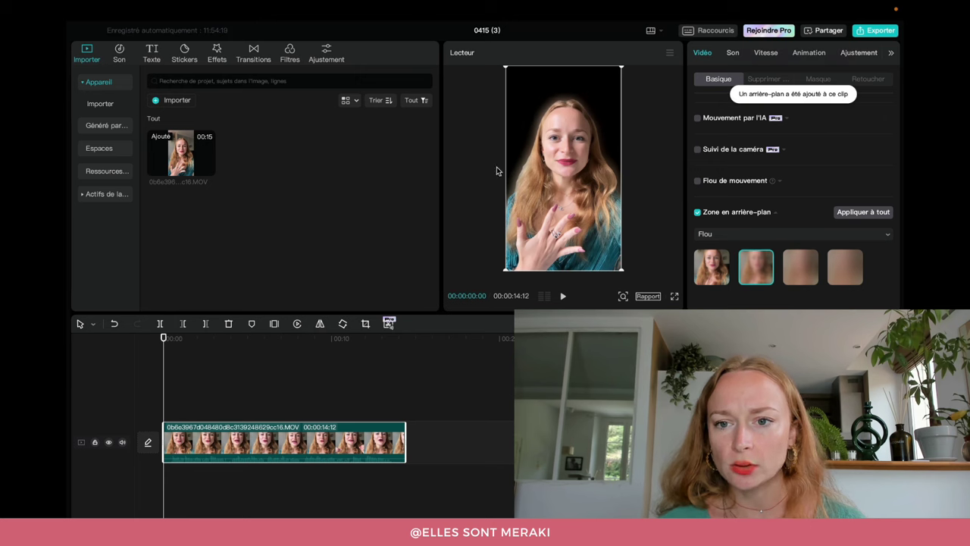
{"action": "left_click", "coordinate": [716, 270]}
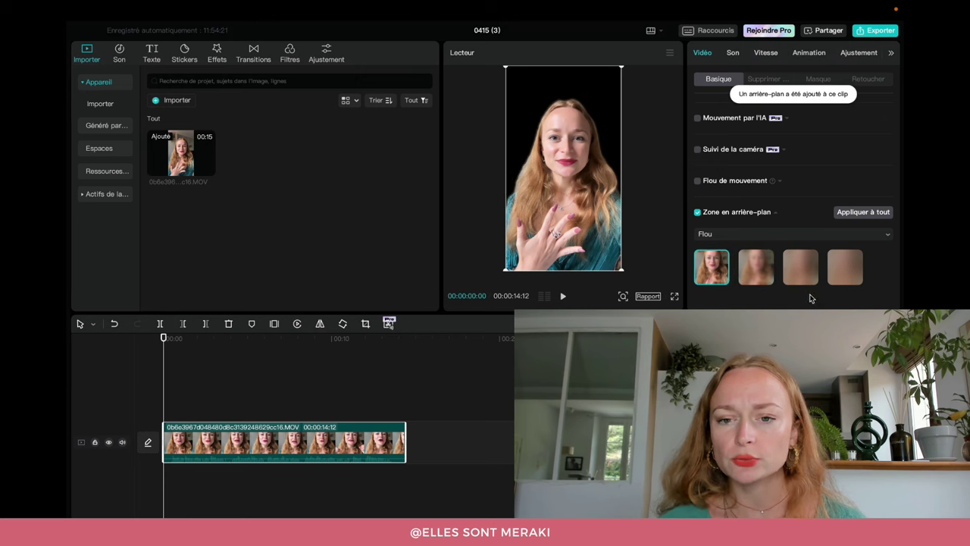
{"action": "left_click", "coordinate": [770, 267]}
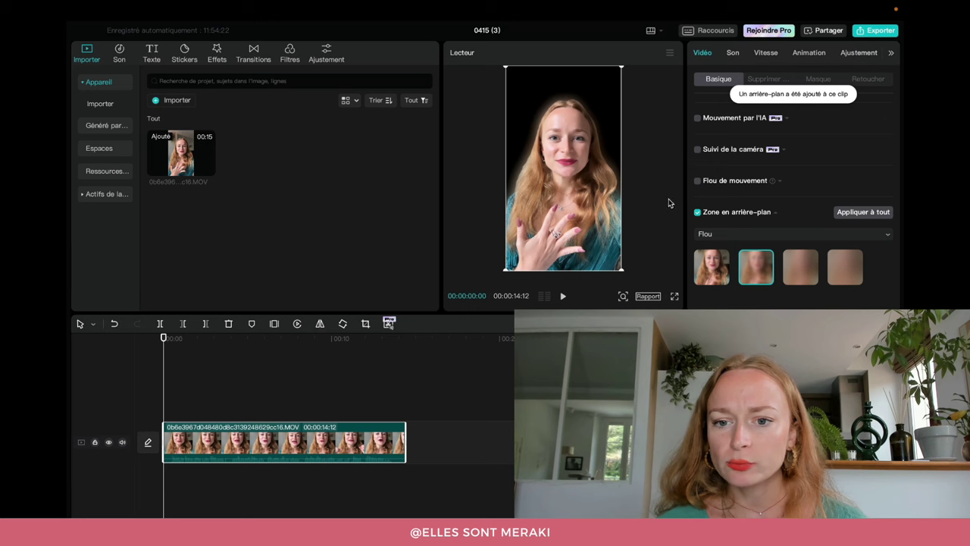
Step: Switch the clip's background fill to Couleur, look through the custom picker and swatches, and apply plain white
{"action": "left_click", "coordinate": [773, 235]}
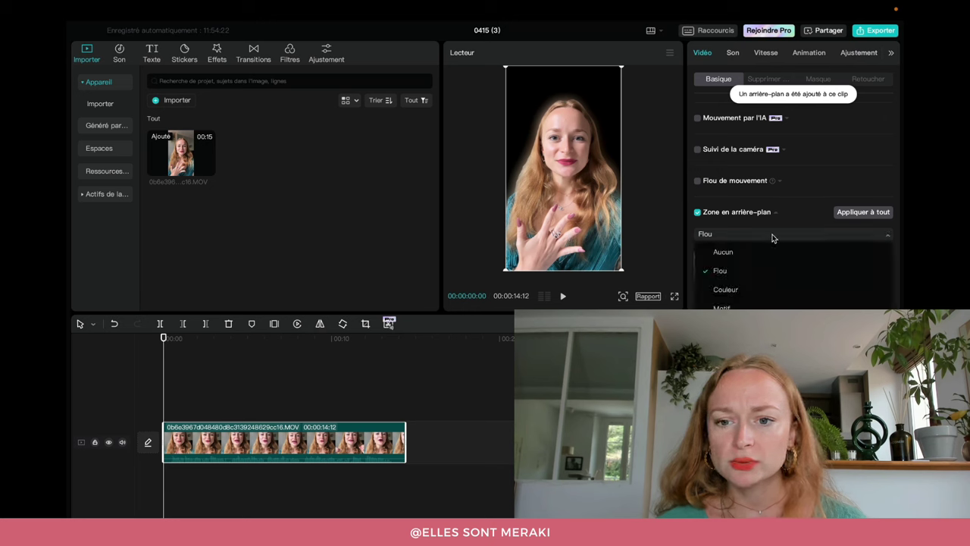
{"action": "left_click", "coordinate": [741, 294]}
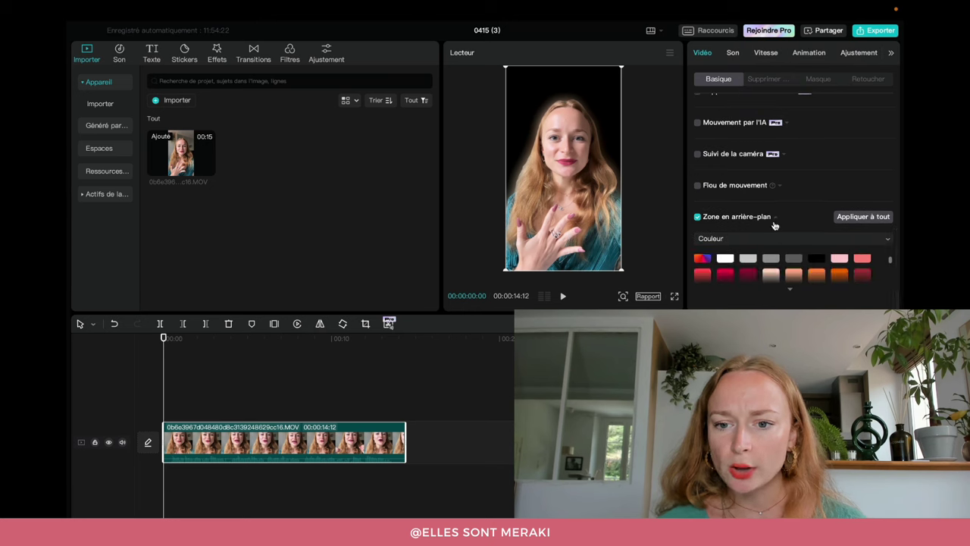
{"action": "scroll", "coordinate": [794, 295], "scroll_direction": "down", "scroll_amount": 1}
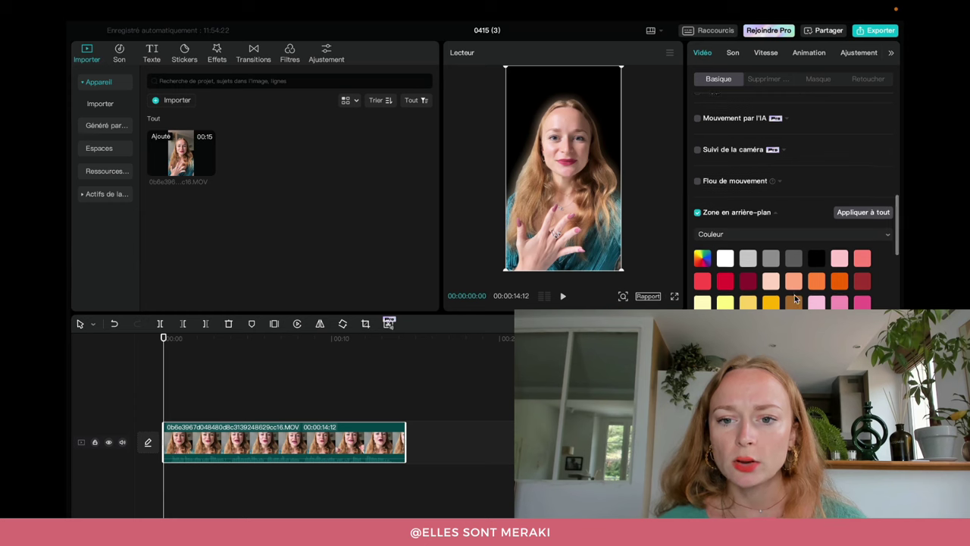
{"action": "scroll", "coordinate": [794, 294], "scroll_direction": "down", "scroll_amount": 5}
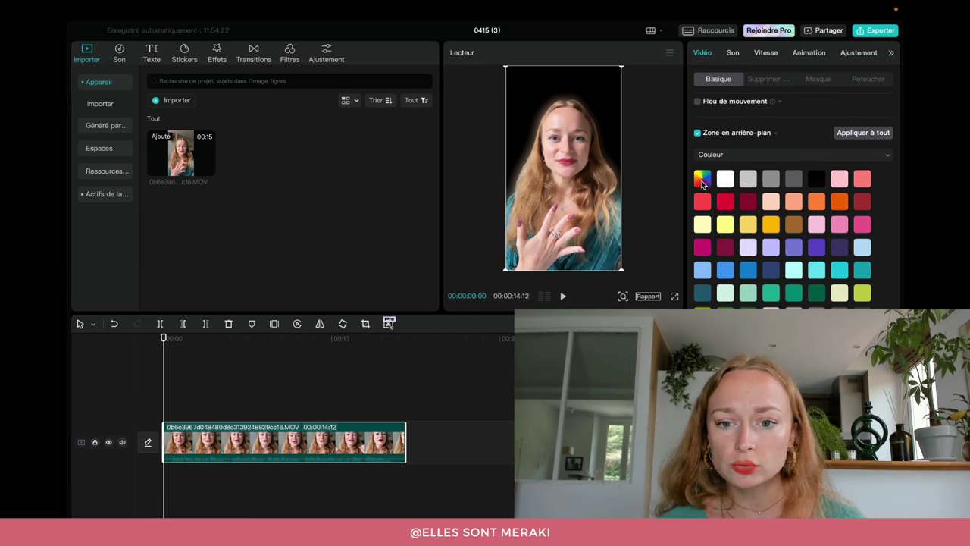
{"action": "left_click", "coordinate": [701, 180]}
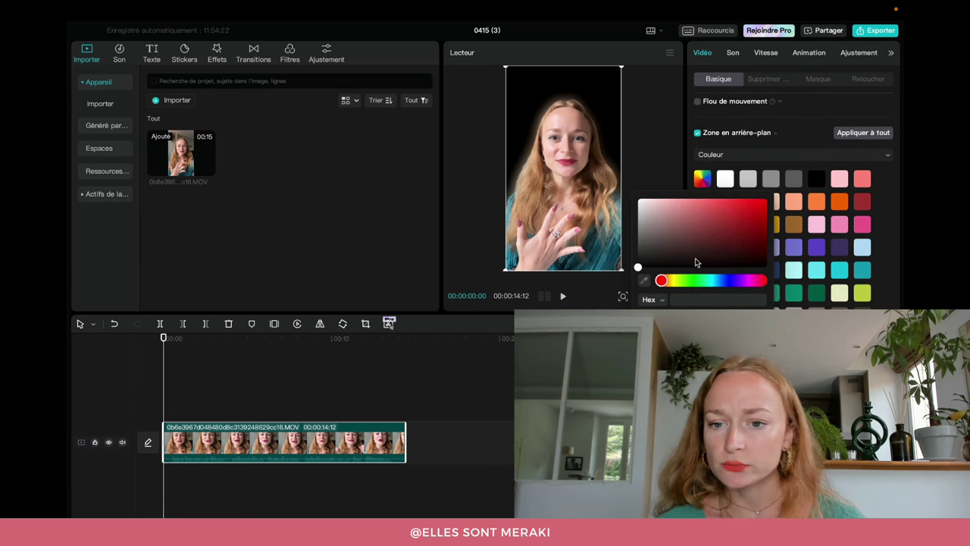
{"action": "left_click", "coordinate": [889, 246]}
{"action": "scroll", "coordinate": [888, 245], "scroll_direction": "down", "scroll_amount": 7}
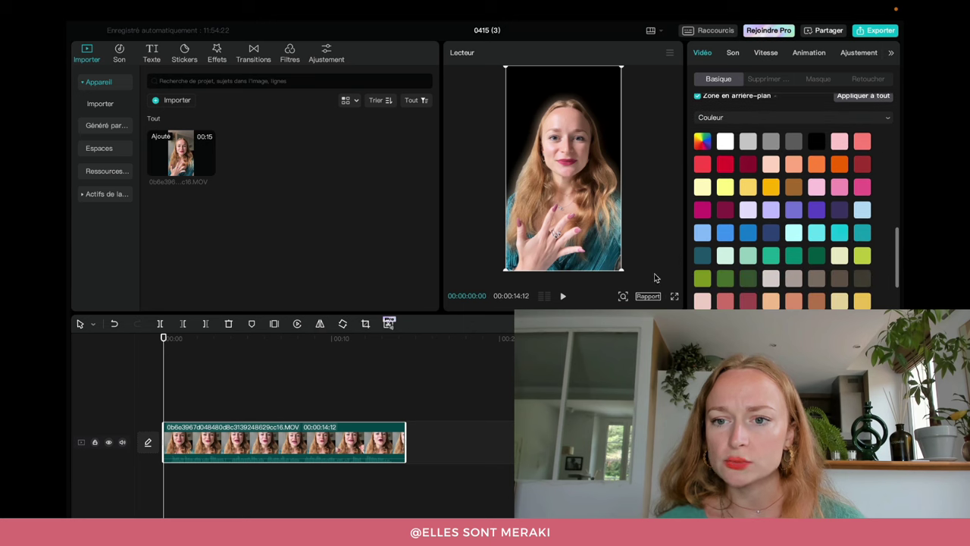
{"action": "scroll", "coordinate": [789, 261], "scroll_direction": "up", "scroll_amount": 5}
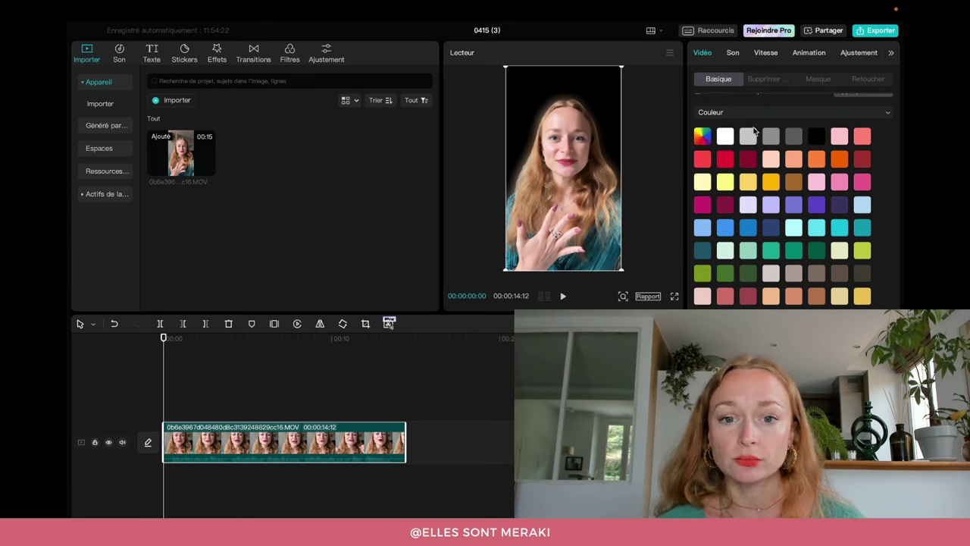
{"action": "left_click", "coordinate": [729, 138]}
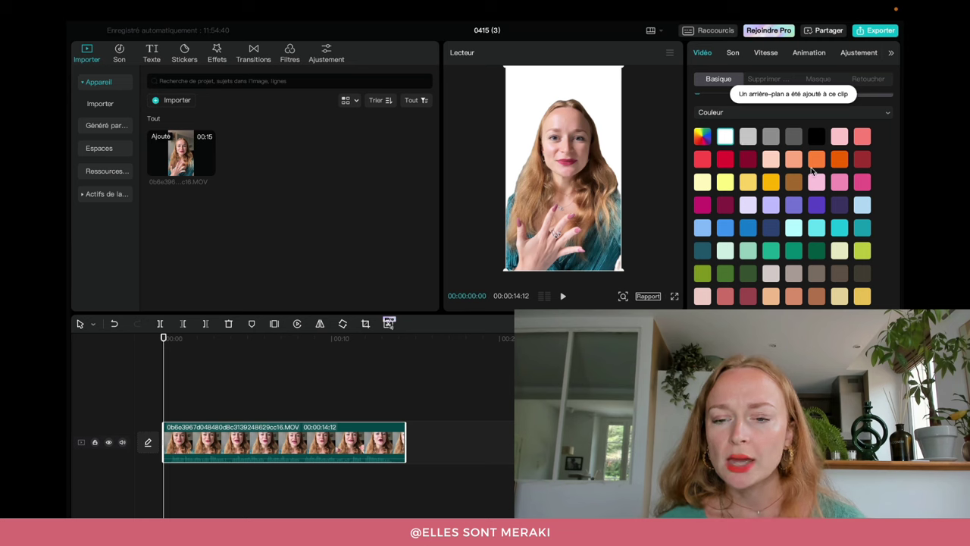
Step: Switch the background fill to Motif, try the cream pattern with coloured corners, and apply the grey-pink iridescent marble pattern
{"action": "scroll", "coordinate": [839, 219], "scroll_direction": "up", "scroll_amount": 3}
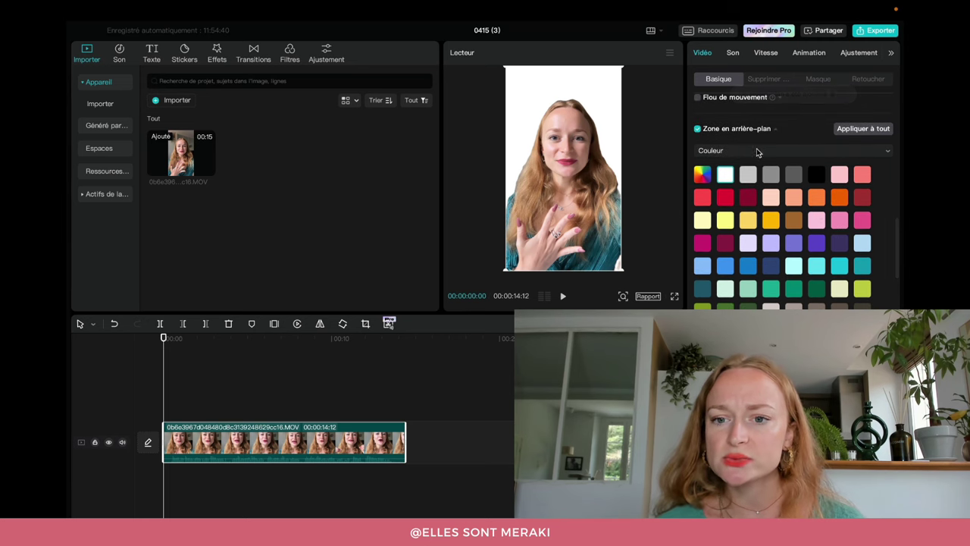
{"action": "left_click", "coordinate": [755, 153]}
{"action": "left_click", "coordinate": [727, 225]}
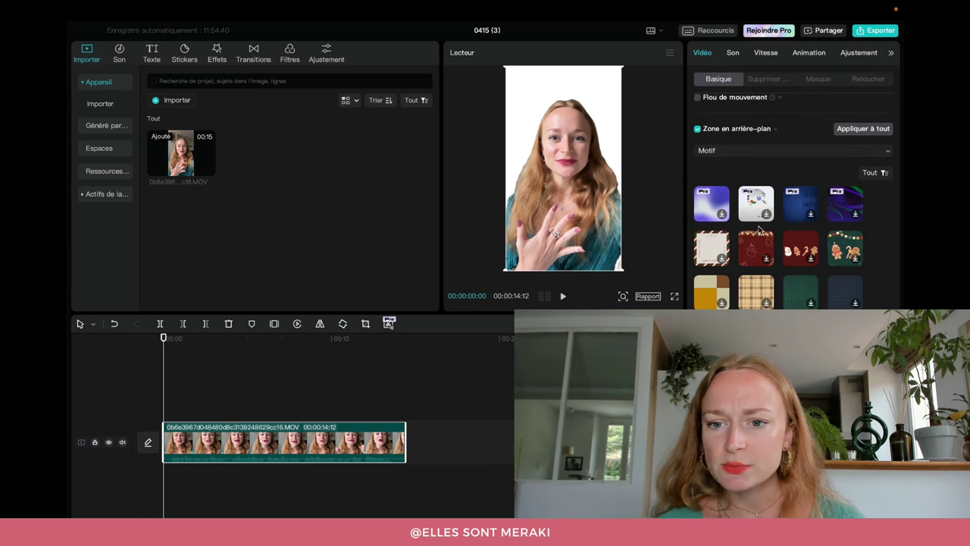
{"action": "scroll", "coordinate": [864, 250], "scroll_direction": "down", "scroll_amount": 5}
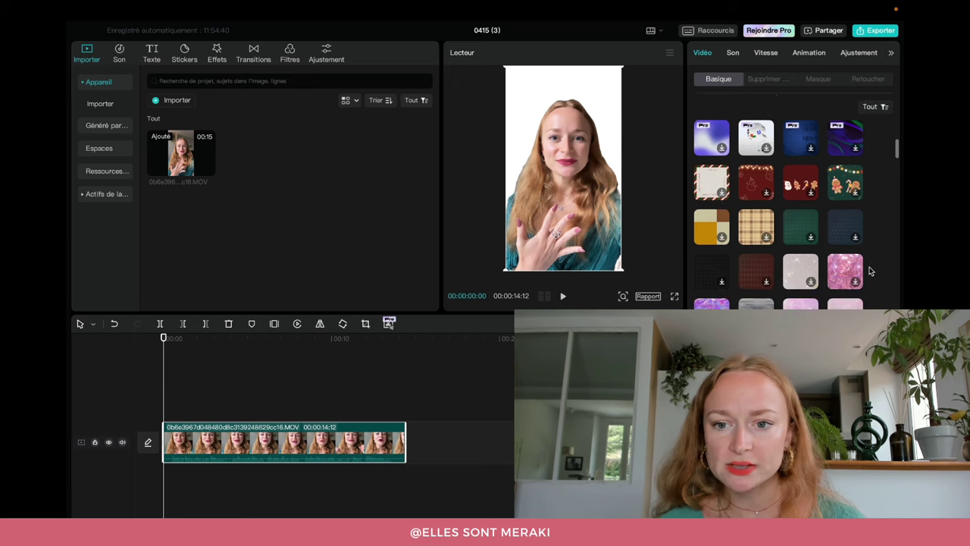
{"action": "scroll", "coordinate": [870, 267], "scroll_direction": "down", "scroll_amount": 5}
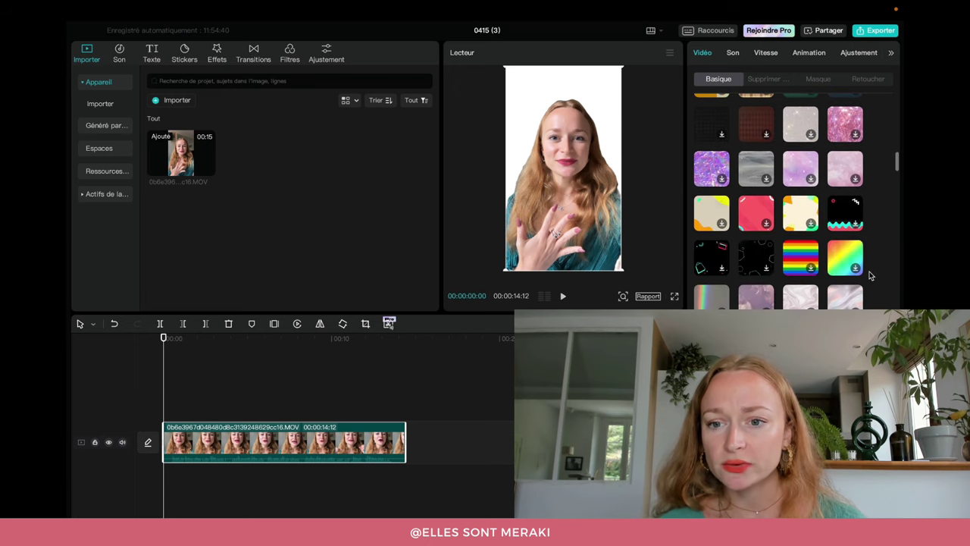
{"action": "left_click", "coordinate": [795, 203]}
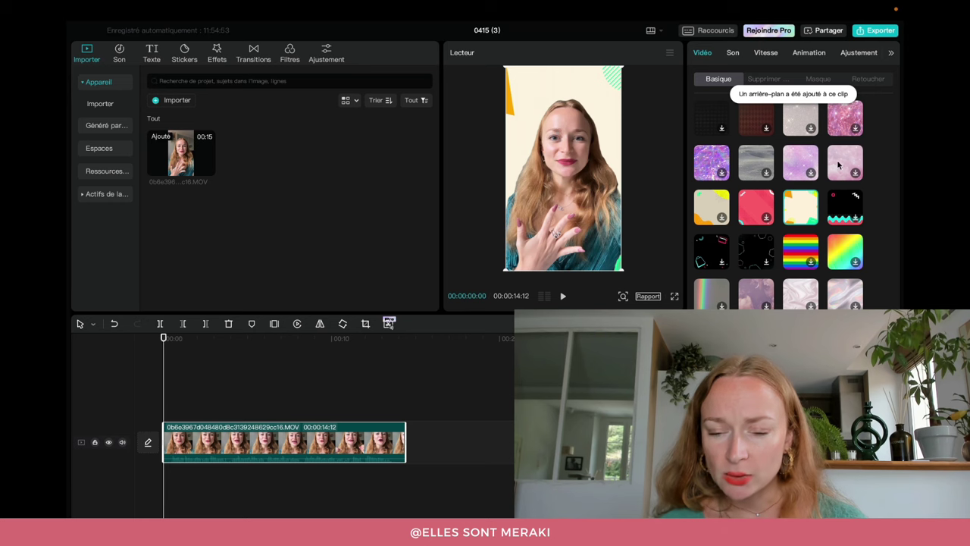
{"action": "scroll", "coordinate": [866, 260], "scroll_direction": "down", "scroll_amount": 2}
{"action": "left_click", "coordinate": [802, 232]}
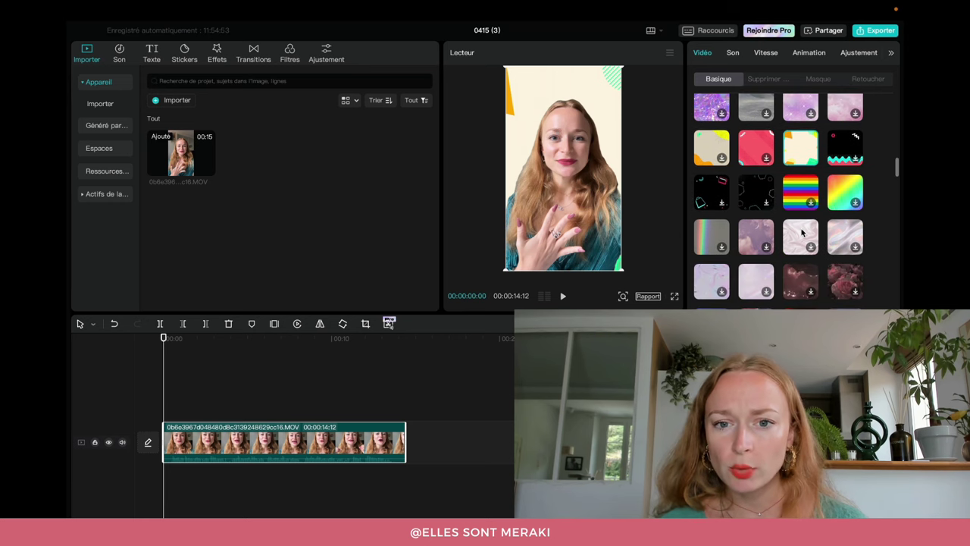
{"action": "left_click", "coordinate": [844, 241]}
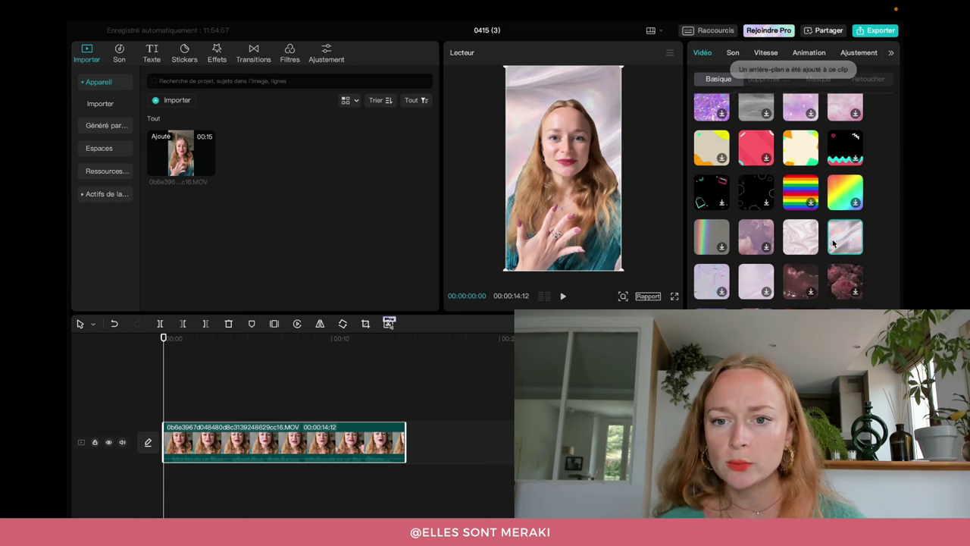
Step: Switch the clip's background fill from Motif back to Couleur and apply plain white
{"action": "scroll", "coordinate": [832, 238], "scroll_direction": "down", "scroll_amount": 1}
{"action": "scroll", "coordinate": [778, 252], "scroll_direction": "down", "scroll_amount": 10}
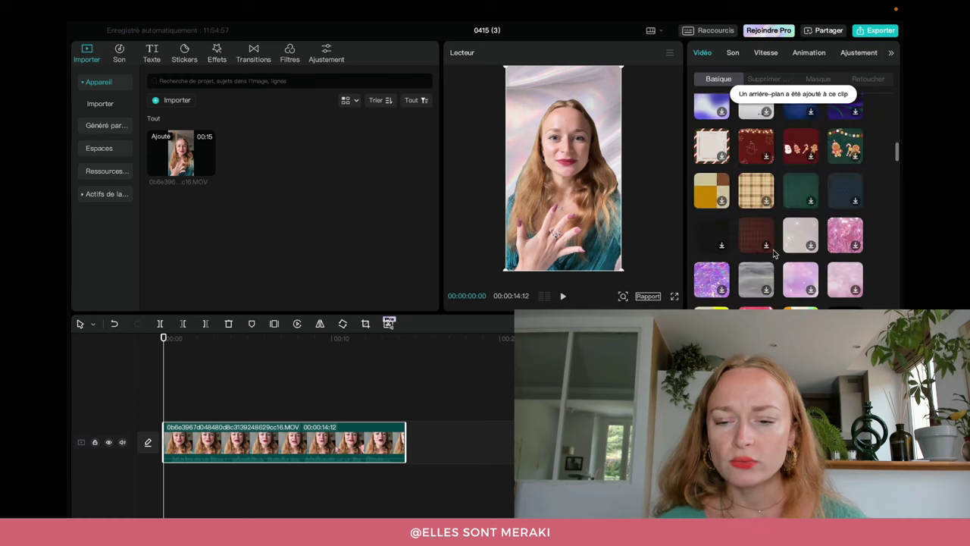
{"action": "mouse_move", "coordinate": [775, 225]}
{"action": "scroll", "coordinate": [757, 212], "scroll_direction": "down", "scroll_amount": 2}
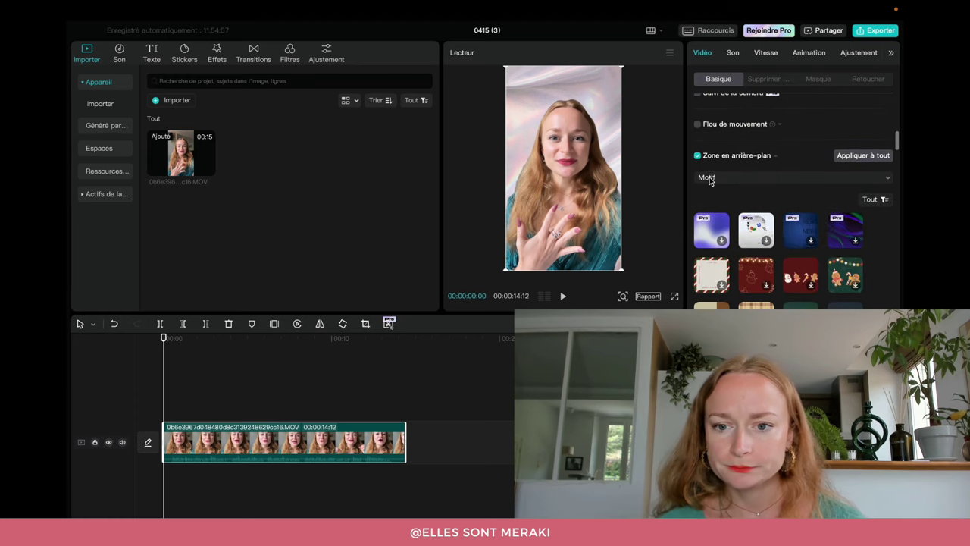
{"action": "left_click", "coordinate": [709, 179]}
{"action": "left_click", "coordinate": [732, 232]}
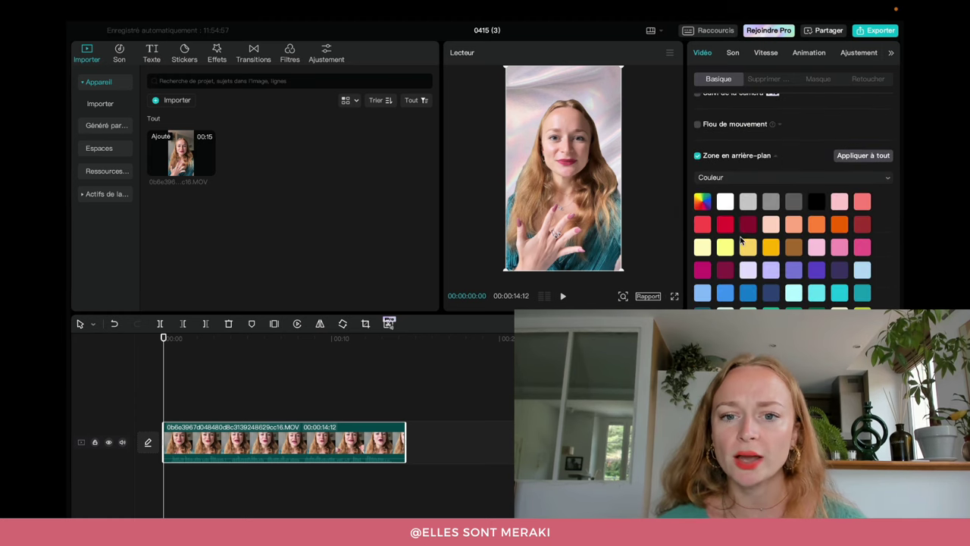
{"action": "left_click", "coordinate": [732, 204]}
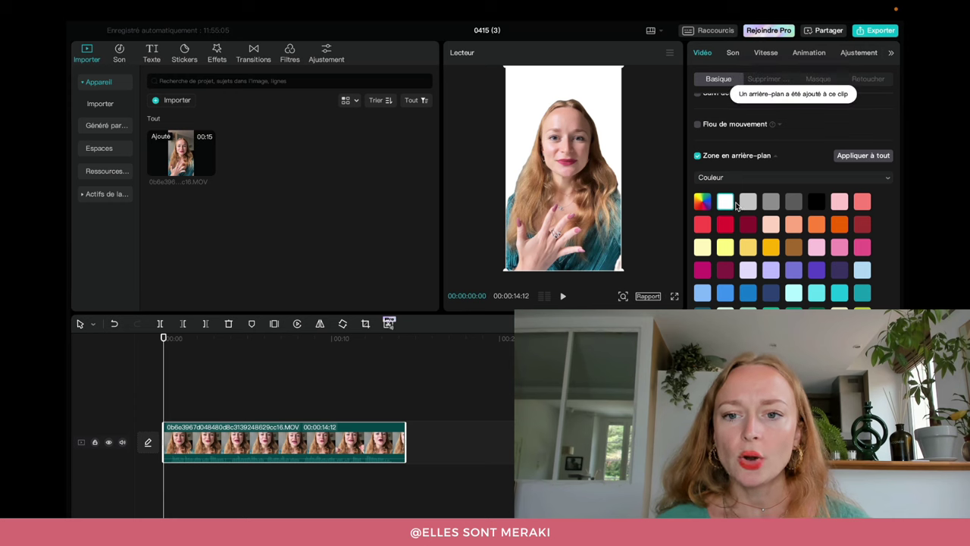
Step: In the clip's background removal settings, try the solid Trait outline around the person and colour it dark green
{"action": "scroll", "coordinate": [739, 206], "scroll_direction": "up", "scroll_amount": 2}
{"action": "scroll", "coordinate": [742, 208], "scroll_direction": "up", "scroll_amount": 7}
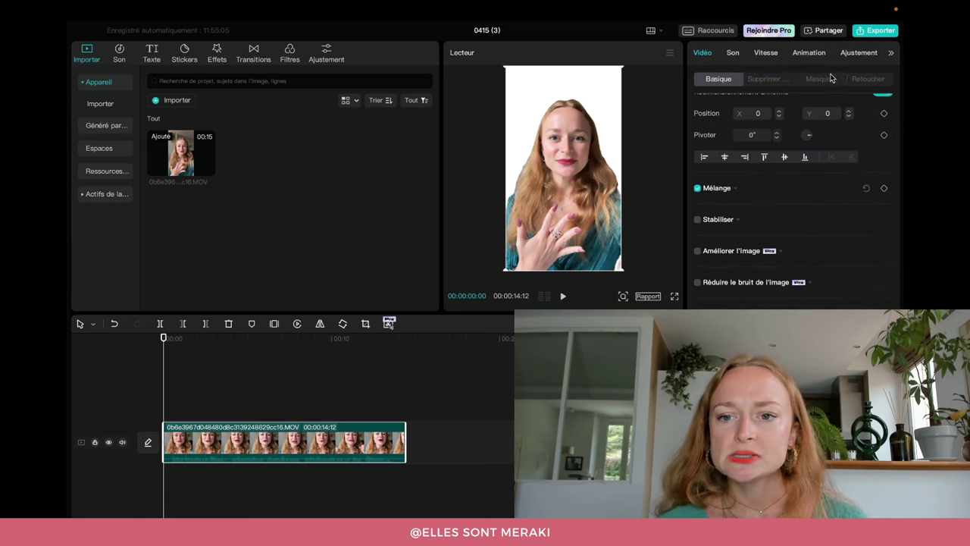
{"action": "left_click", "coordinate": [763, 79]}
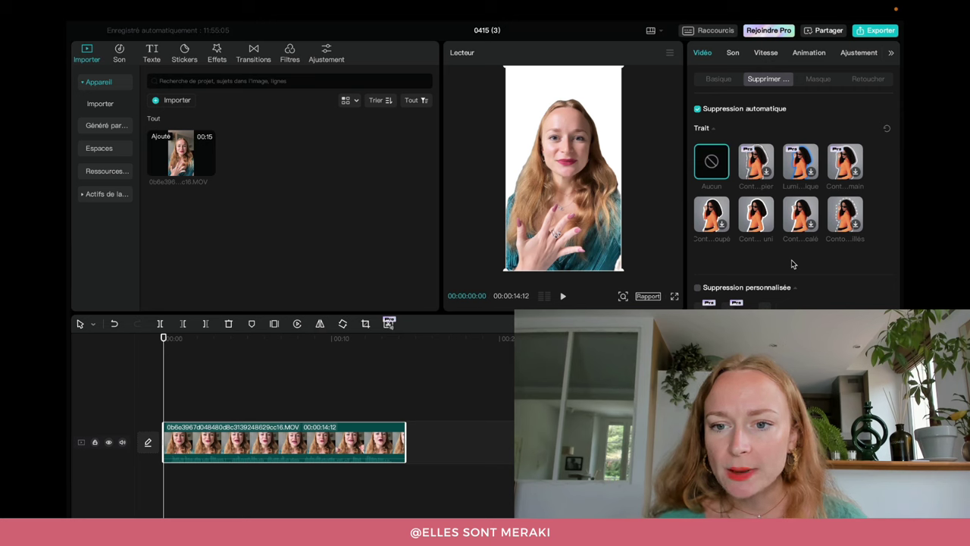
{"action": "left_click", "coordinate": [758, 217]}
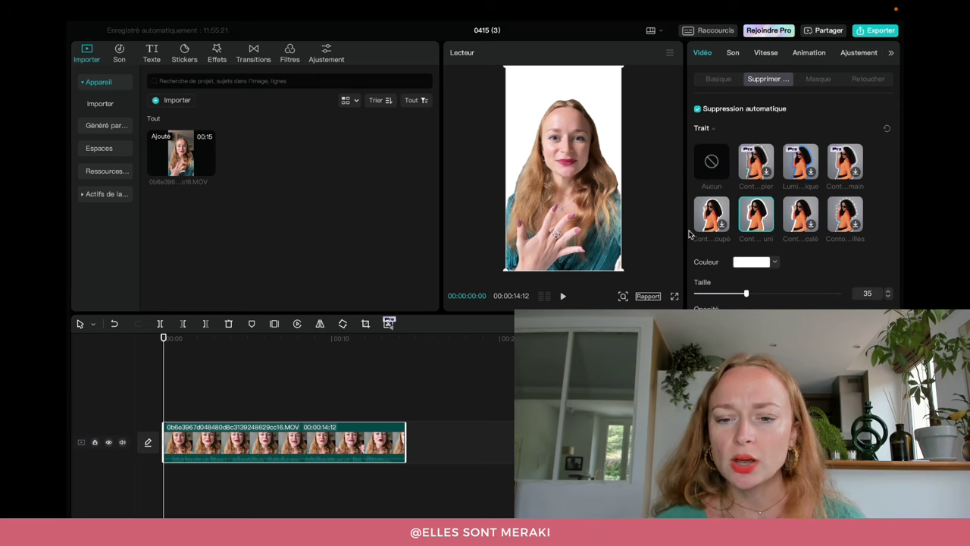
{"action": "scroll", "coordinate": [832, 259], "scroll_direction": "down", "scroll_amount": 2}
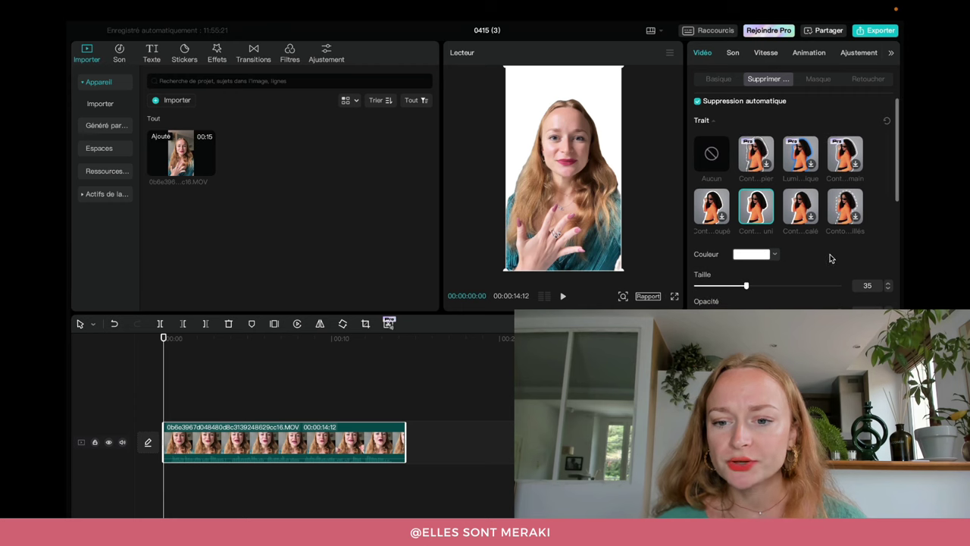
{"action": "left_click", "coordinate": [757, 251]}
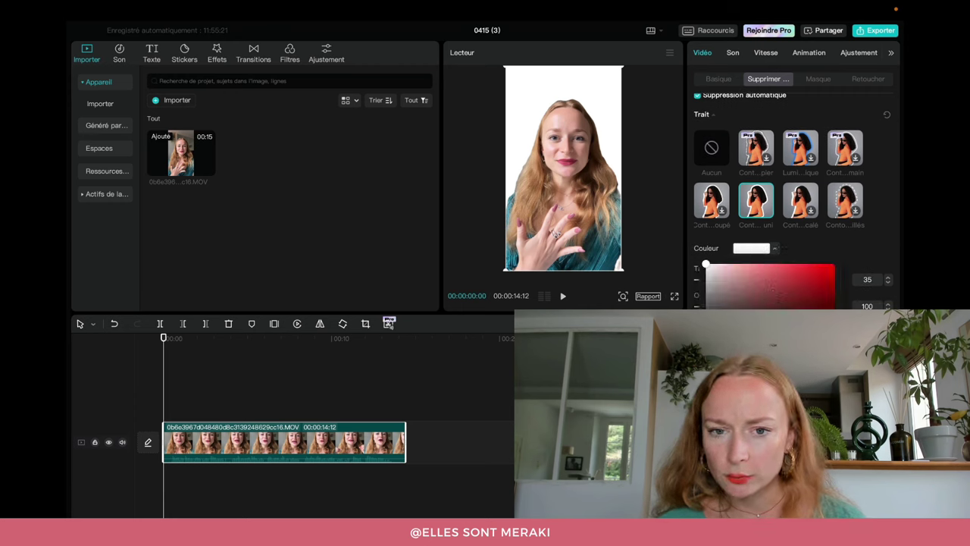
{"action": "left_click", "coordinate": [794, 298]}
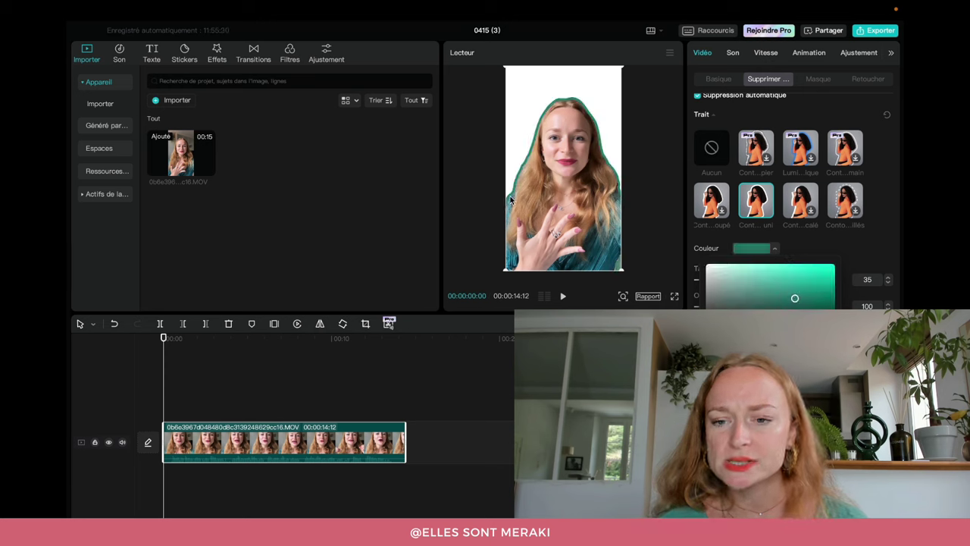
{"action": "left_click", "coordinate": [838, 239]}
Step: Set the solid outline's Taille to 33 and its Opacité to 88
{"action": "scroll", "coordinate": [834, 244], "scroll_direction": "down", "scroll_amount": 3}
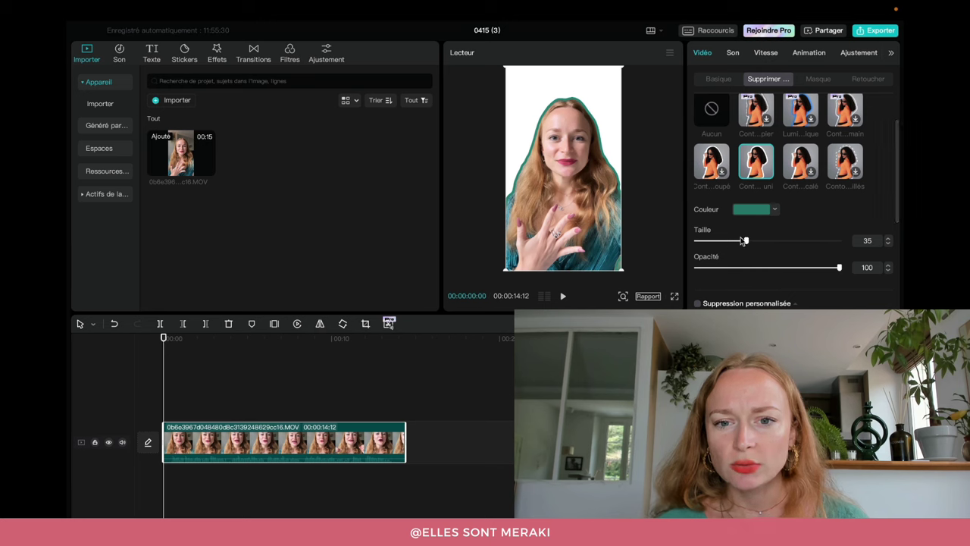
{"action": "mouse_move", "coordinate": [743, 241]}
{"action": "left_mouse_down"}
{"action": "mouse_move", "coordinate": [831, 251]}
{"action": "mouse_move", "coordinate": [728, 256]}
{"action": "mouse_move", "coordinate": [742, 256]}
{"action": "left_mouse_up"}
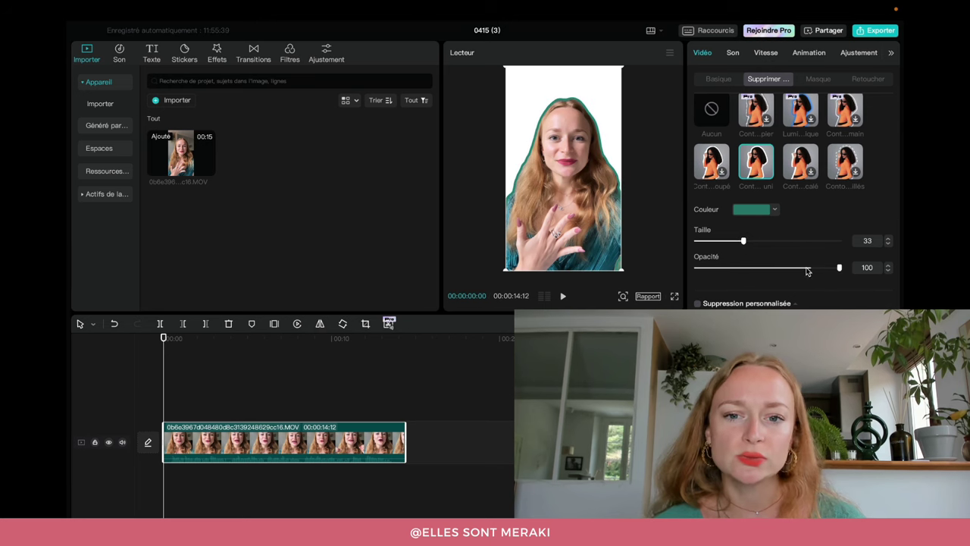
{"action": "mouse_move", "coordinate": [808, 269]}
{"action": "left_mouse_down"}
{"action": "mouse_move", "coordinate": [701, 282]}
{"action": "mouse_move", "coordinate": [867, 270]}
{"action": "mouse_move", "coordinate": [769, 274]}
{"action": "mouse_move", "coordinate": [821, 277]}
{"action": "left_mouse_up"}
{"action": "scroll", "coordinate": [758, 227], "scroll_direction": "down", "scroll_amount": 1}
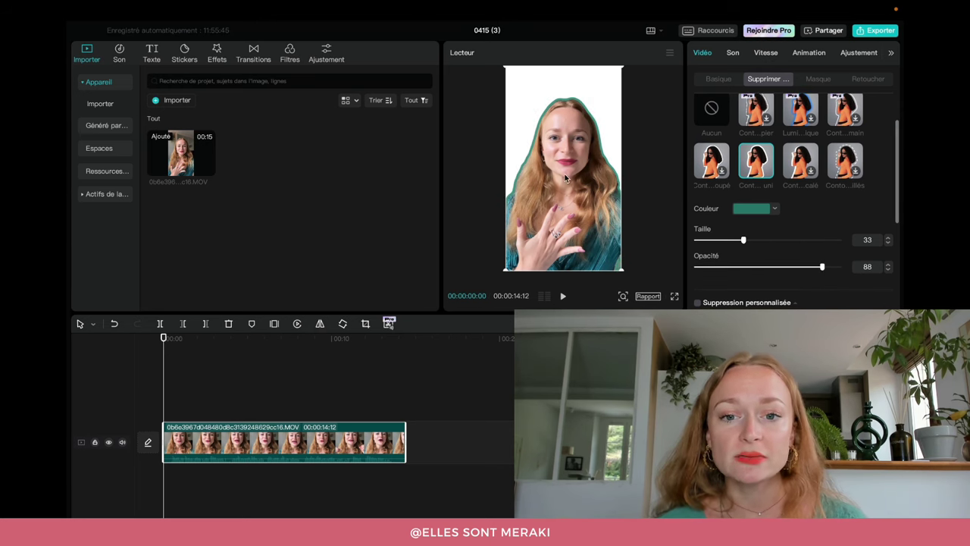
{"action": "scroll", "coordinate": [788, 260], "scroll_direction": "down", "scroll_amount": 3}
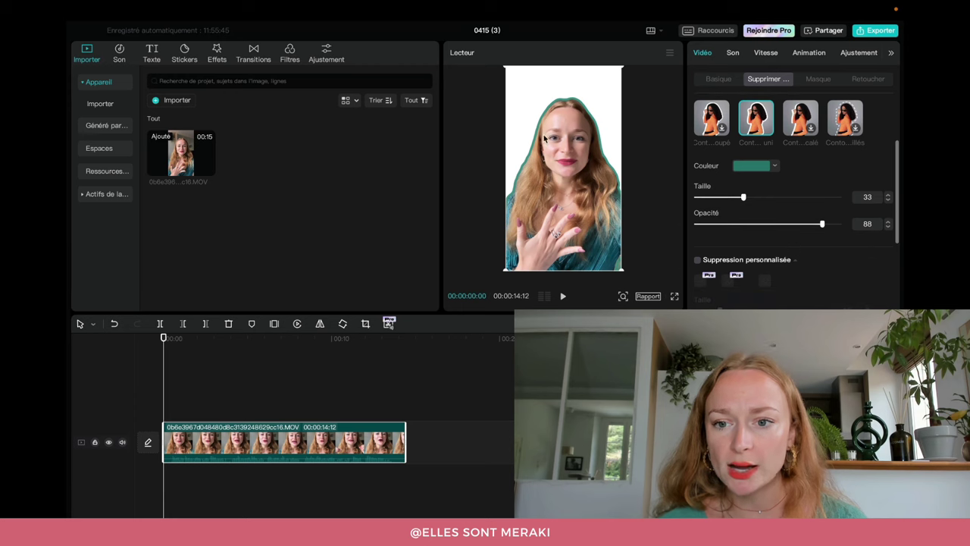
{"action": "scroll", "coordinate": [808, 256], "scroll_direction": "up", "scroll_amount": 5}
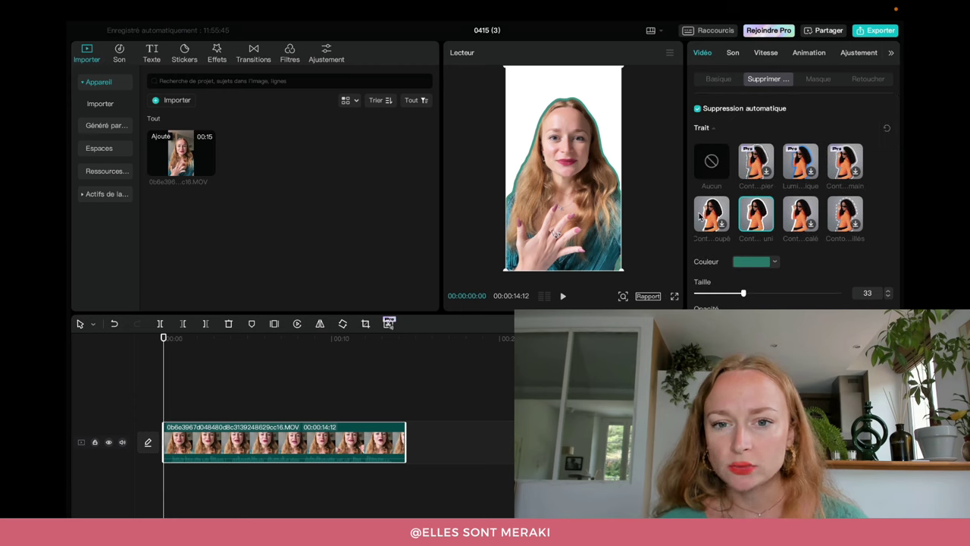
Step: Apply the dashed Trait outline around the person and colour it green
{"action": "left_click", "coordinate": [843, 215]}
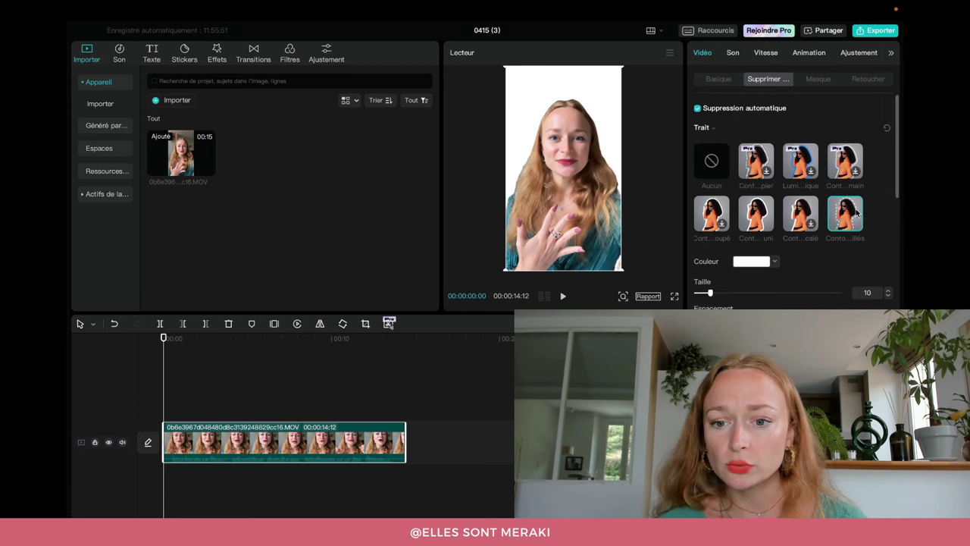
{"action": "left_click", "coordinate": [755, 266]}
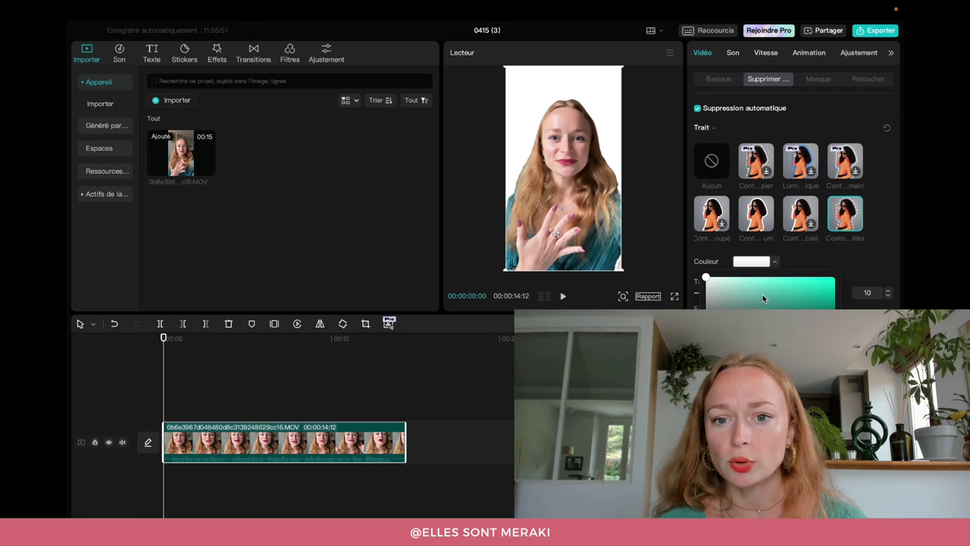
{"action": "left_click", "coordinate": [810, 290]}
{"action": "left_click_drag", "start_coordinate": [810, 290], "coordinate": [815, 308]}
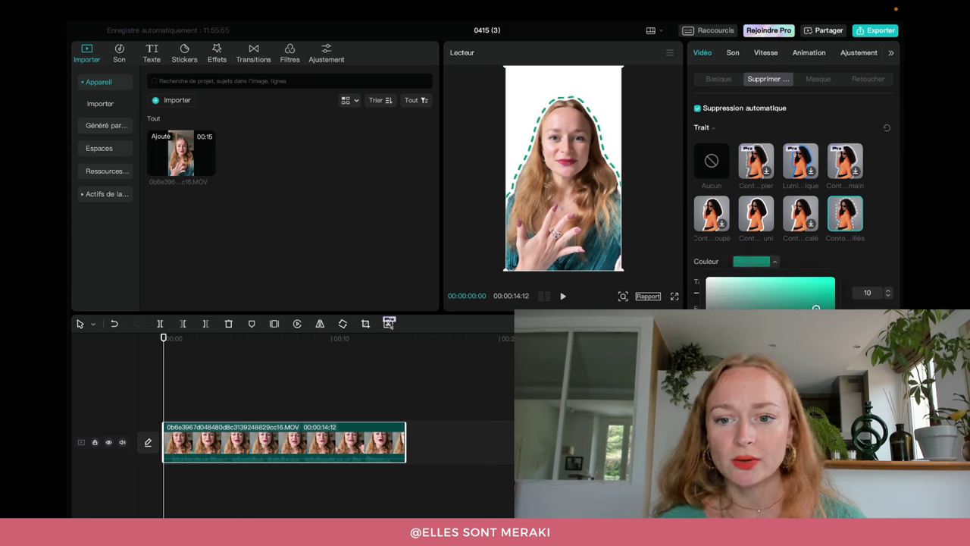
{"action": "left_click", "coordinate": [847, 256]}
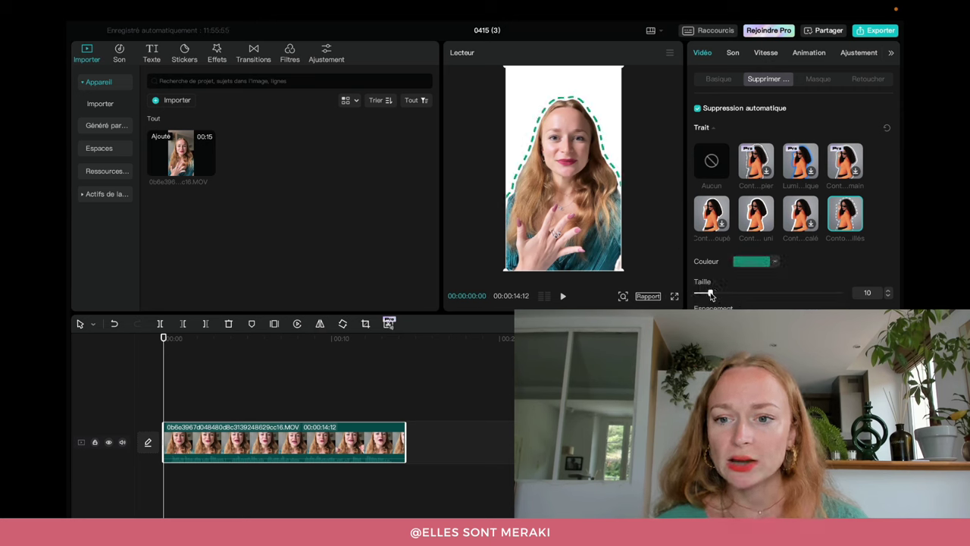
Step: Set the dashed outline's Taille to 5 and its Espacement to 9
{"action": "left_click_drag", "start_coordinate": [710, 293], "coordinate": [701, 292]}
{"action": "scroll", "coordinate": [779, 287], "scroll_direction": "down", "scroll_amount": 1}
{"action": "scroll", "coordinate": [781, 286], "scroll_direction": "down", "scroll_amount": 2}
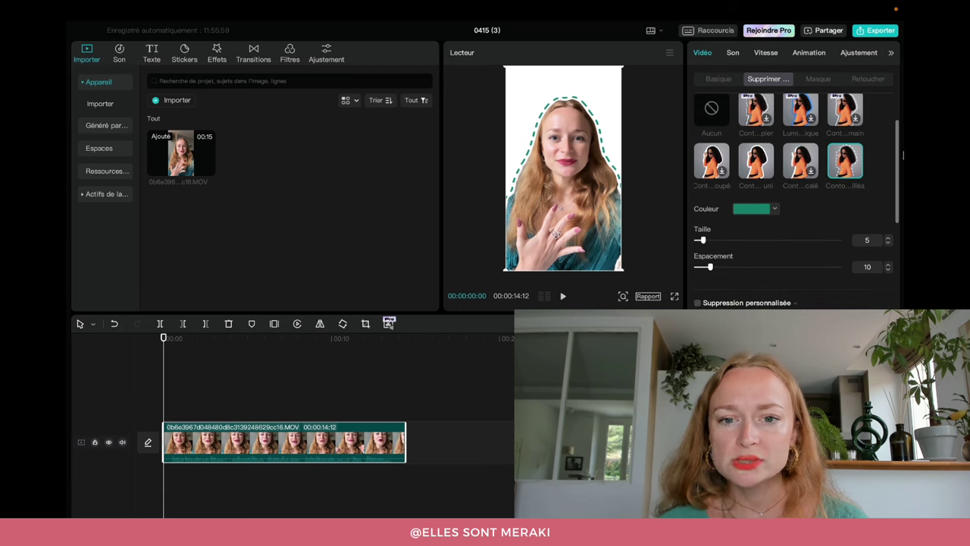
{"action": "mouse_move", "coordinate": [711, 266]}
{"action": "left_mouse_down"}
{"action": "mouse_move", "coordinate": [778, 265]}
{"action": "mouse_move", "coordinate": [704, 274]}
{"action": "left_mouse_up"}
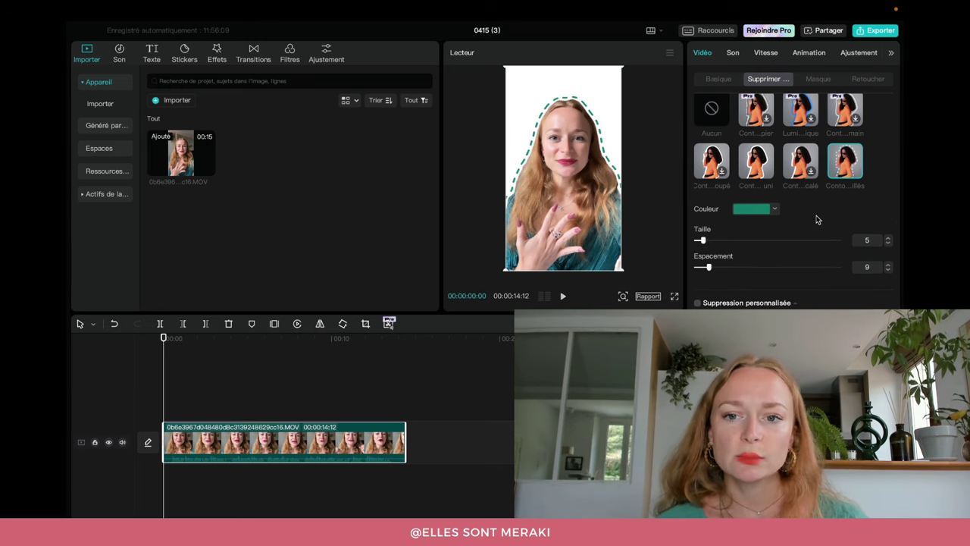
{"action": "scroll", "coordinate": [838, 241], "scroll_direction": "up", "scroll_amount": 2}
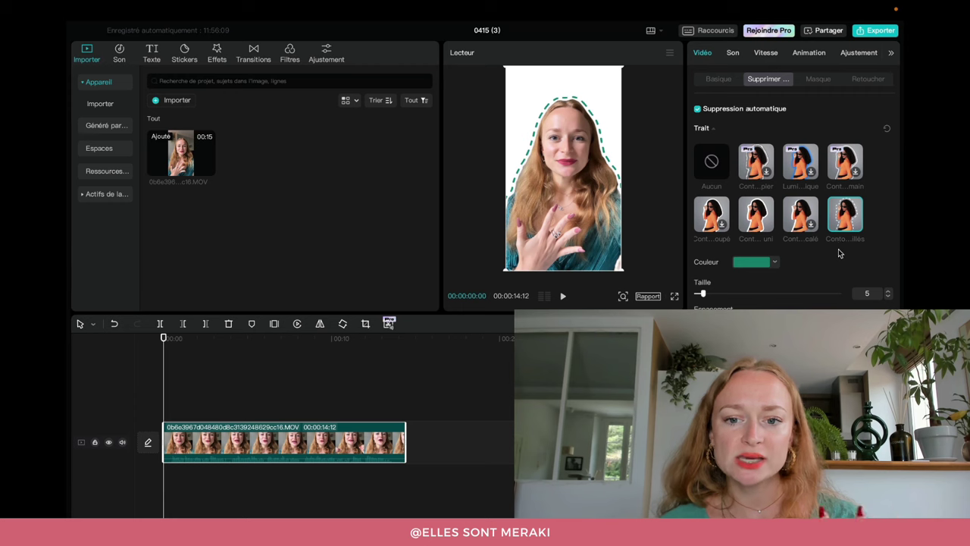
Step: Add Transformer keyframes to the clip at 00:00:03:14 and 00:00:09:14
{"action": "left_click", "coordinate": [715, 78]}
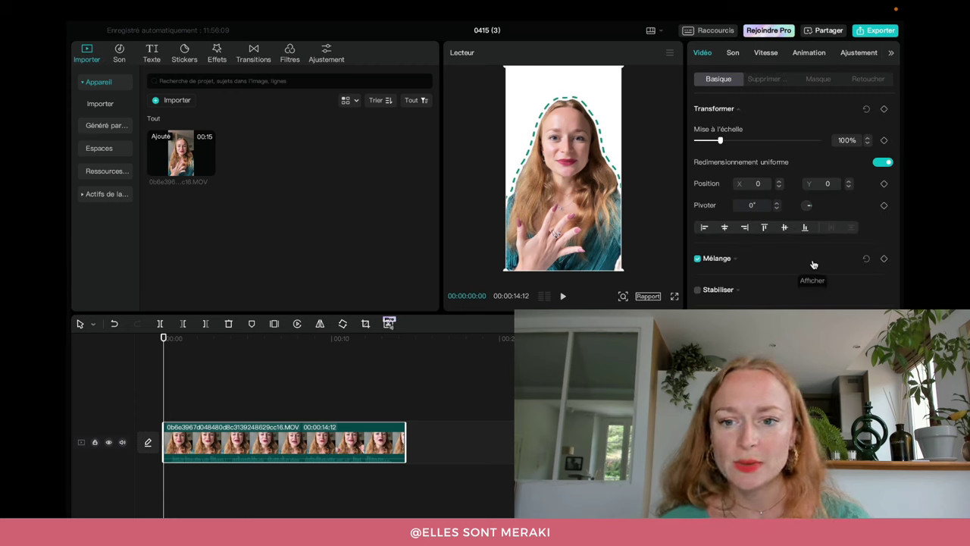
{"action": "scroll", "coordinate": [815, 247], "scroll_direction": "down", "scroll_amount": 1}
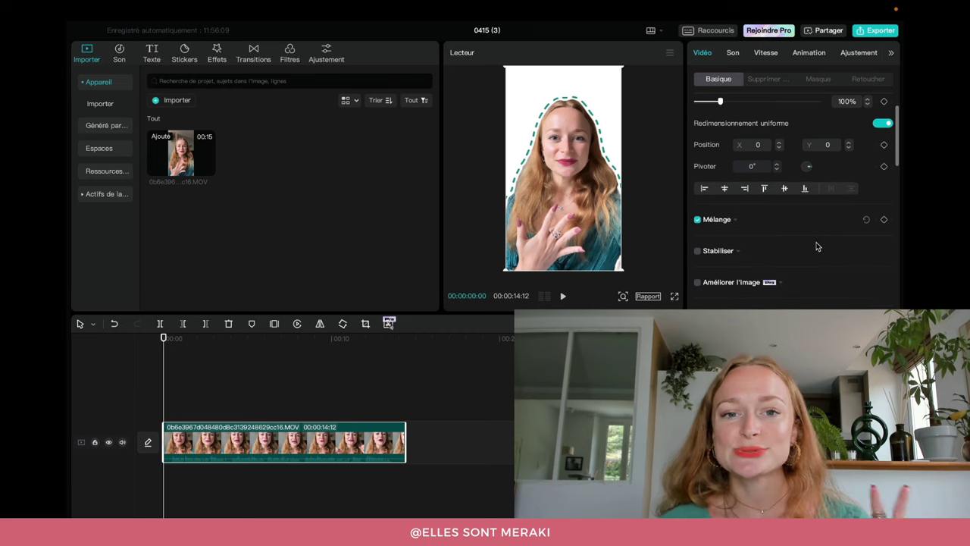
{"action": "scroll", "coordinate": [817, 246], "scroll_direction": "up", "scroll_amount": 1}
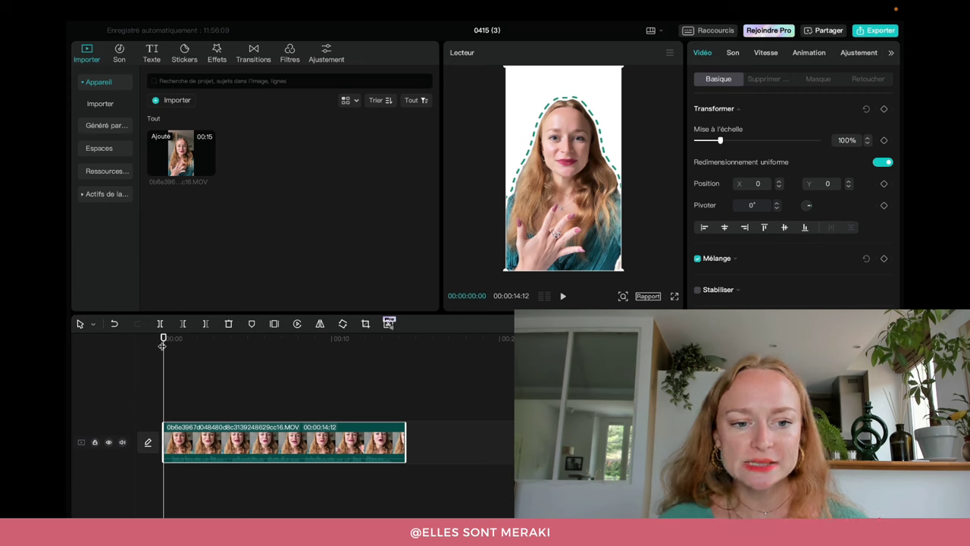
{"action": "left_click_drag", "start_coordinate": [163, 339], "coordinate": [221, 346]}
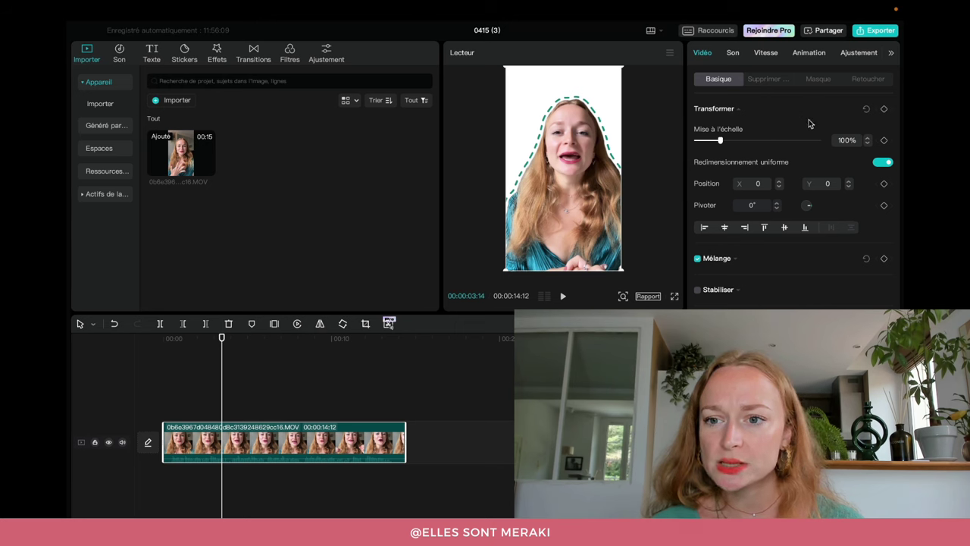
{"action": "left_click", "coordinate": [884, 110]}
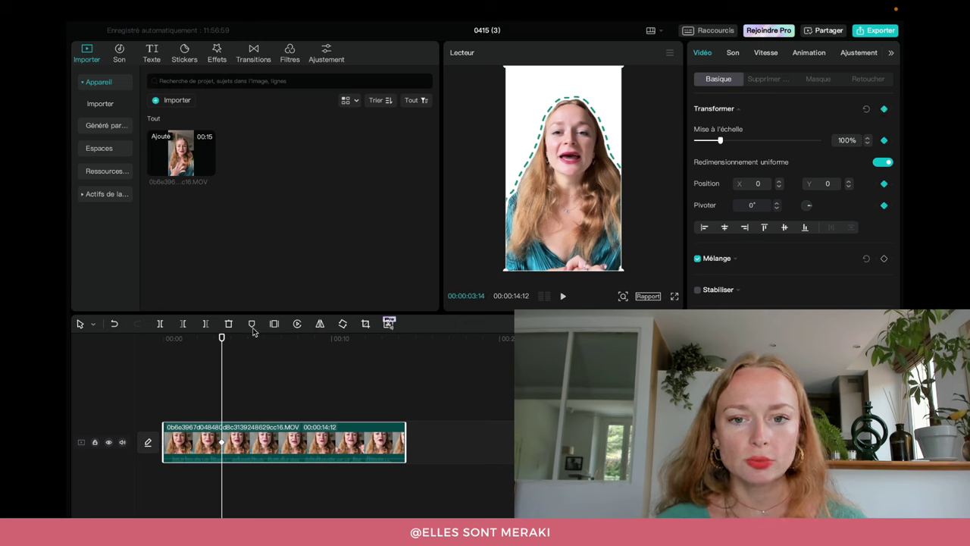
{"action": "left_click_drag", "start_coordinate": [221, 339], "coordinate": [323, 361]}
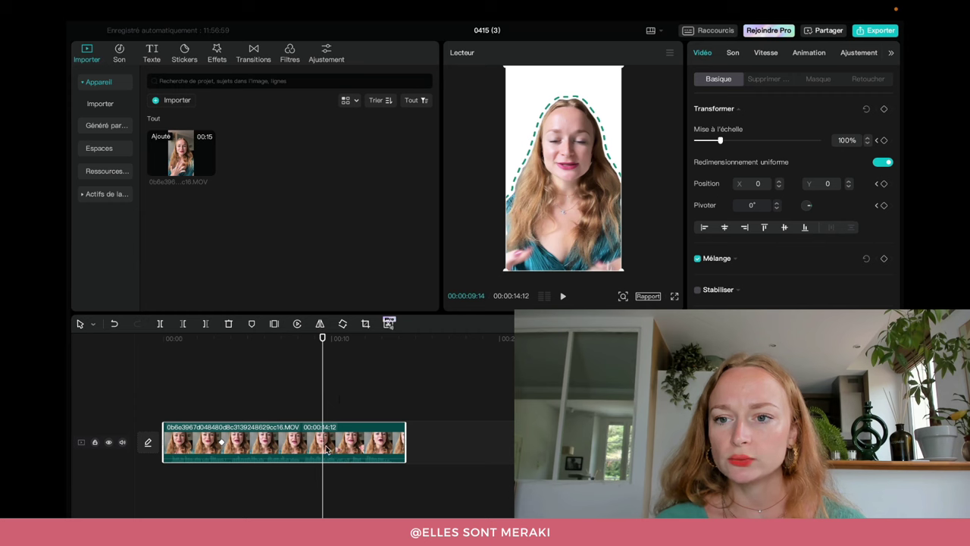
{"action": "left_click", "coordinate": [883, 109]}
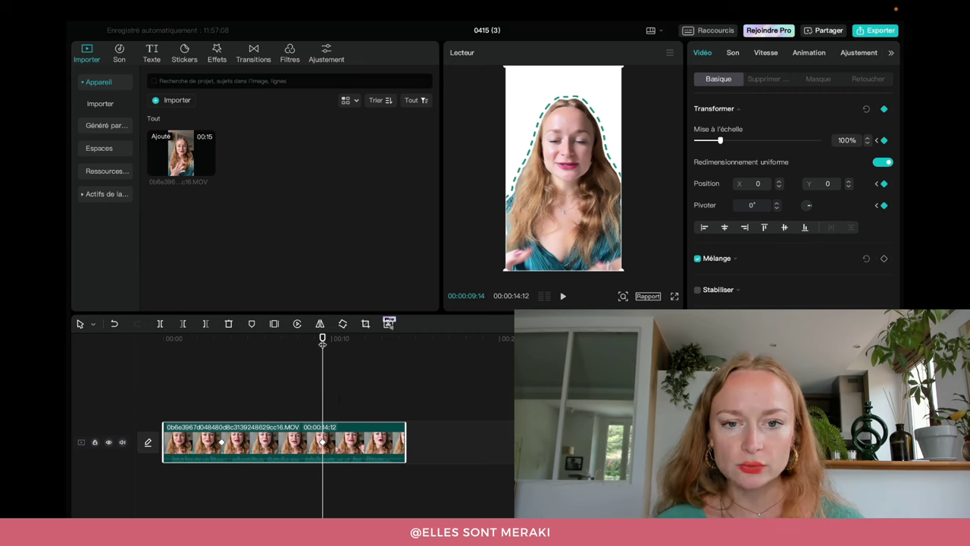
Step: Set Mise à l'échelle to 127% at the clip's first keyframe, at 00:00:03:14
{"action": "left_click_drag", "start_coordinate": [322, 341], "coordinate": [221, 341]}
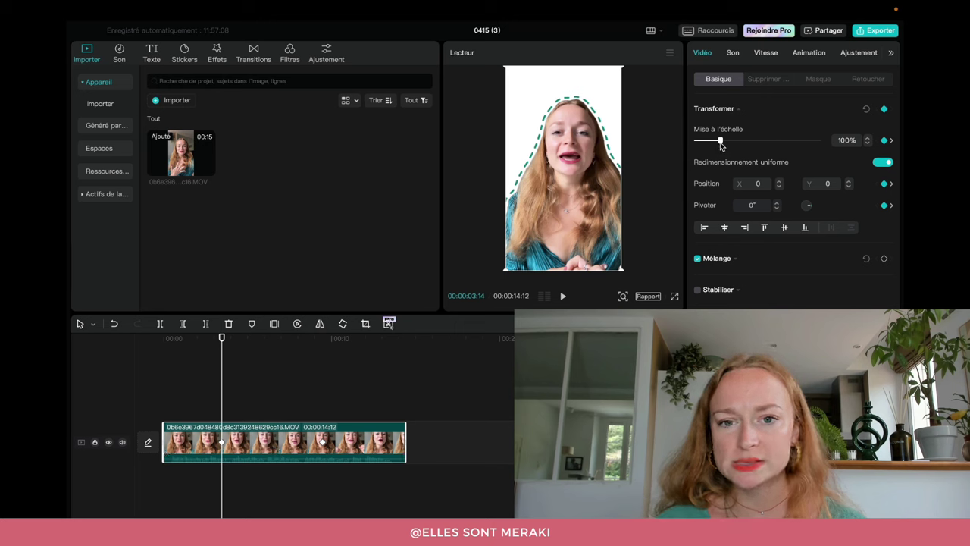
{"action": "left_click_drag", "start_coordinate": [720, 144], "coordinate": [726, 144]}
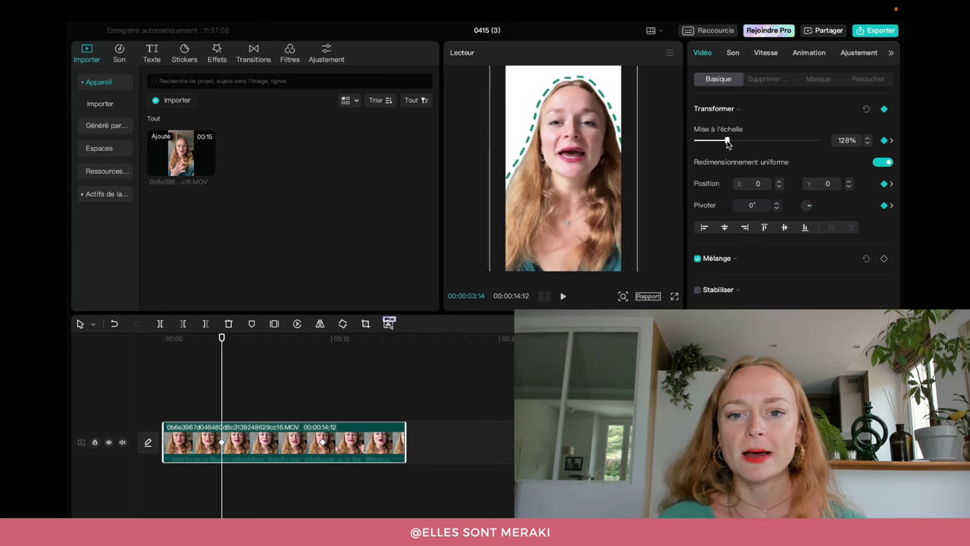
{"action": "left_click_drag", "start_coordinate": [726, 144], "coordinate": [727, 144]}
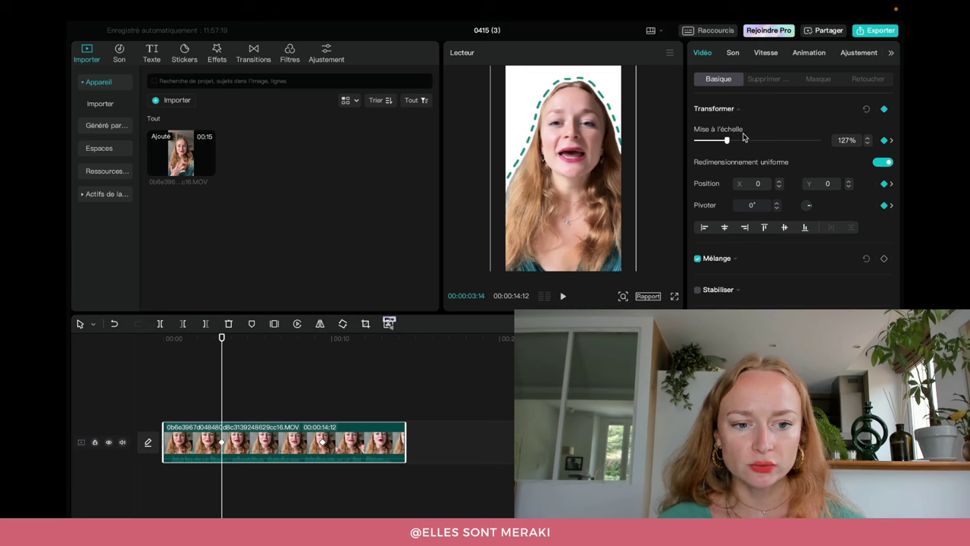
Step: Play the clip from the beginning to check the zoom between the keyframes
{"action": "left_click_drag", "start_coordinate": [219, 341], "coordinate": [208, 341]}
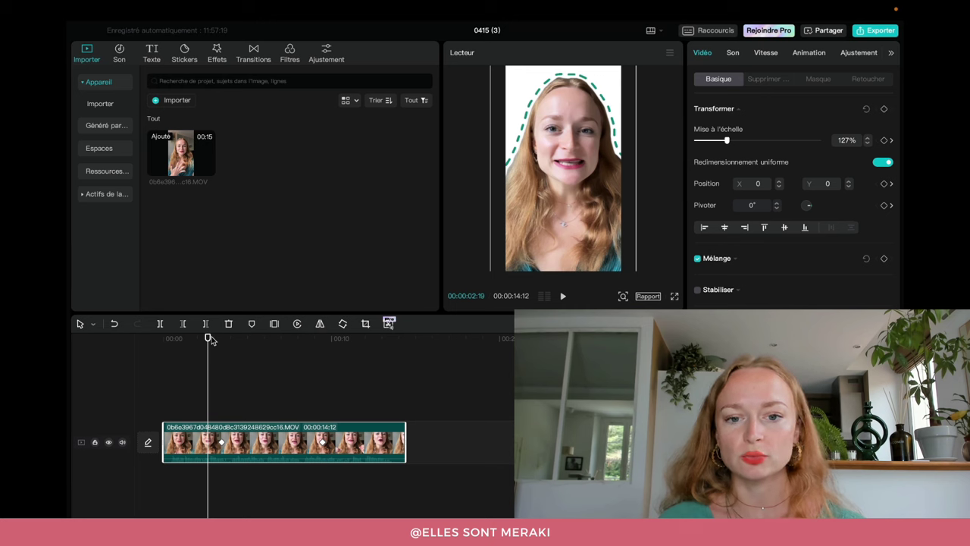
{"action": "left_click_drag", "start_coordinate": [211, 339], "coordinate": [158, 345]}
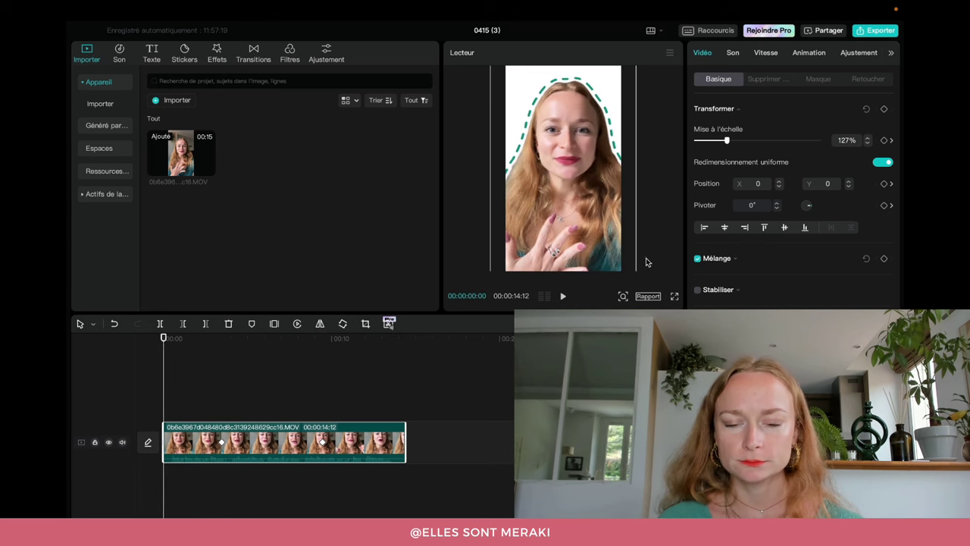
{"action": "left_click", "coordinate": [563, 297]}
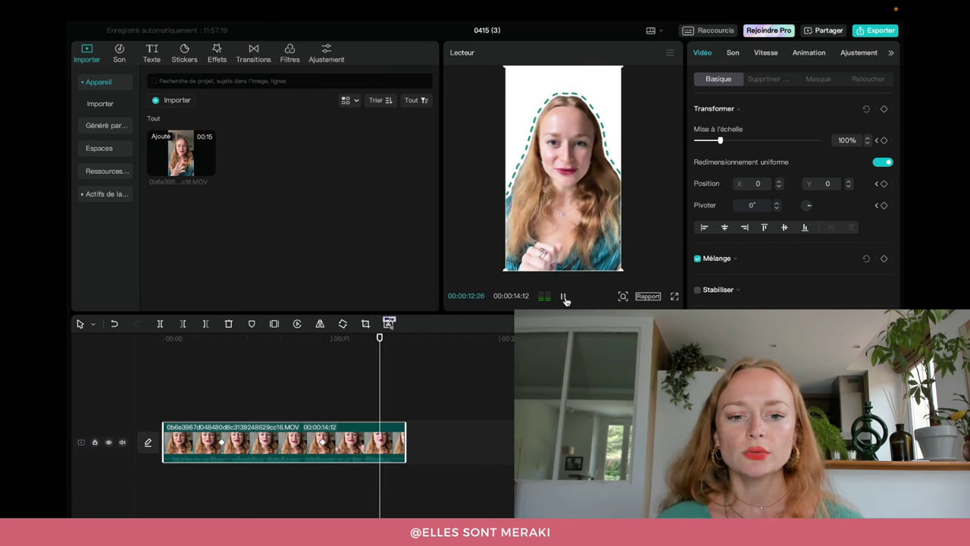
Step: Set Mise à l'échelle to 101% at the 00:00:03:14 keyframe and 102% at the 00:00:09:14 keyframe
{"action": "left_click", "coordinate": [564, 297]}
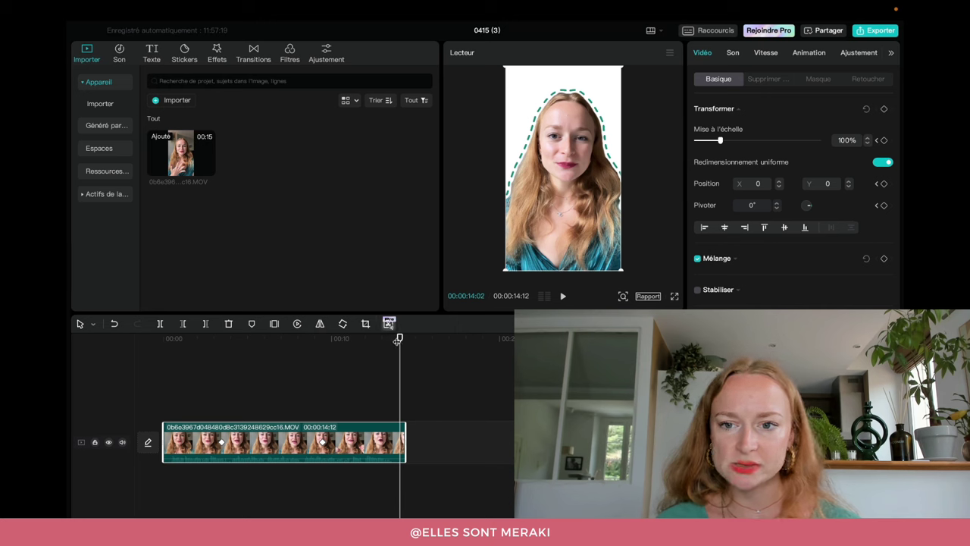
{"action": "left_click_drag", "start_coordinate": [397, 341], "coordinate": [221, 383]}
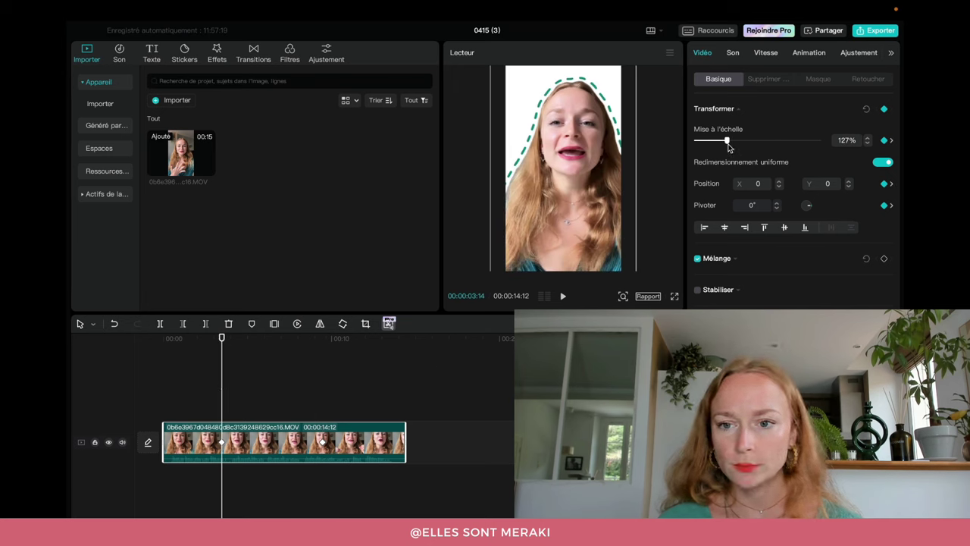
{"action": "left_click_drag", "start_coordinate": [726, 142], "coordinate": [722, 144]}
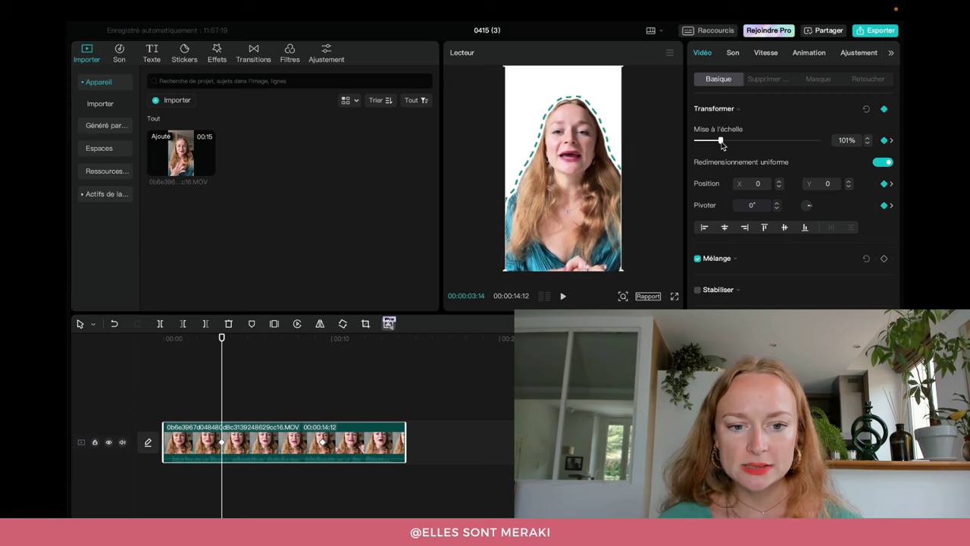
{"action": "left_click_drag", "start_coordinate": [221, 338], "coordinate": [322, 326]}
{"action": "left_click_drag", "start_coordinate": [790, 141], "coordinate": [722, 144]}
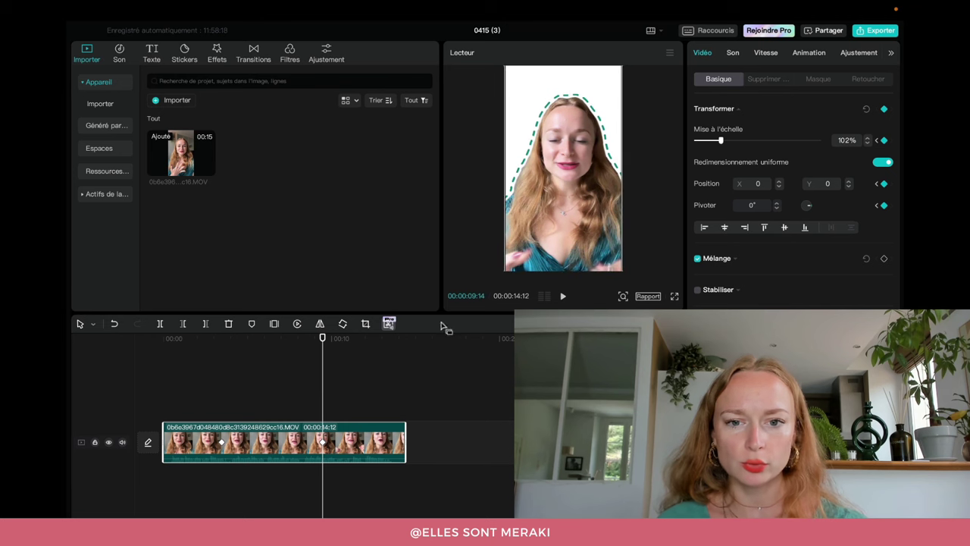
Step: Play the clip from the beginning to check the zoom between the two keyframes
{"action": "left_click_drag", "start_coordinate": [323, 351], "coordinate": [162, 341]}
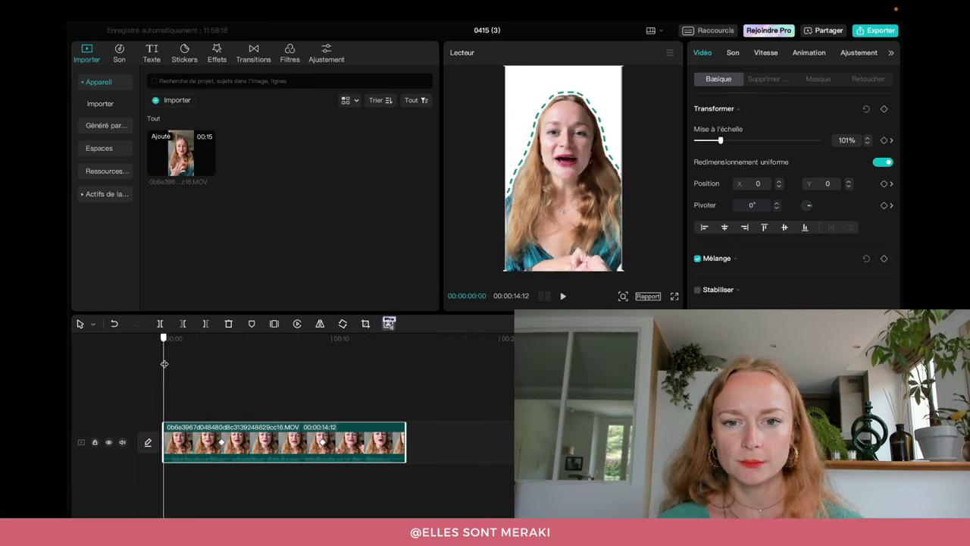
{"action": "left_click", "coordinate": [242, 343]}
{"action": "key", "text": "space"}
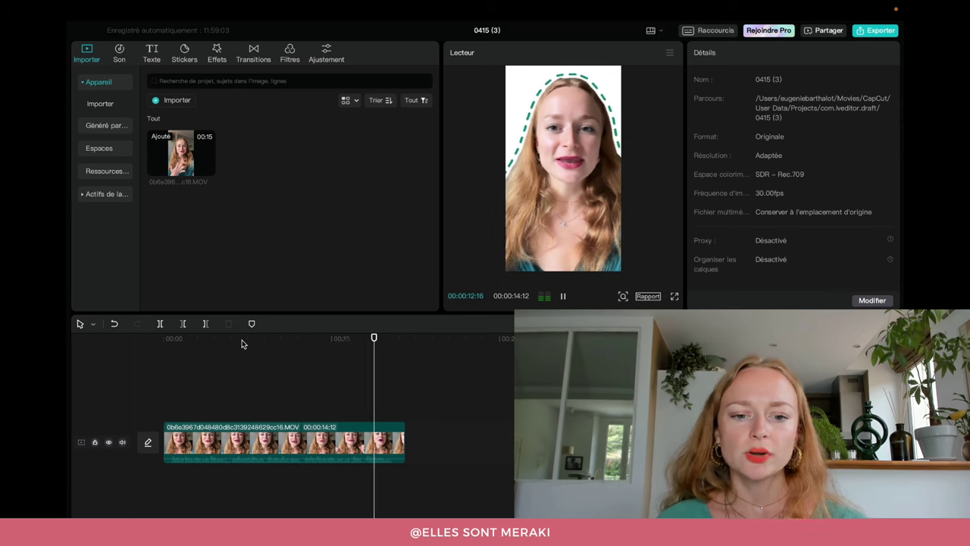
{"action": "key", "text": "space"}
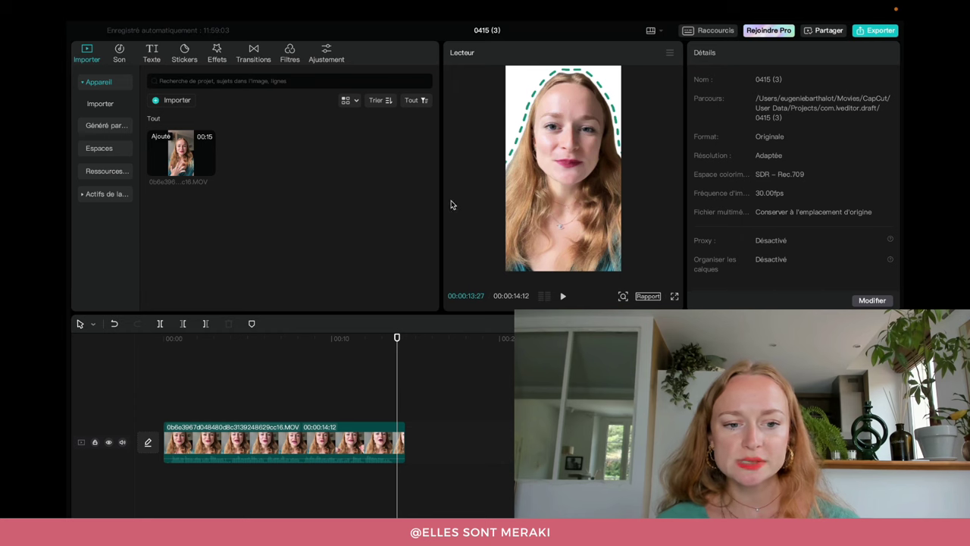
Step: Add a Transformer keyframe at the clip's end, 00:00:14:12, and set Mise à l'échelle there to 101%
{"action": "left_click", "coordinate": [314, 460]}
{"action": "left_click", "coordinate": [317, 446]}
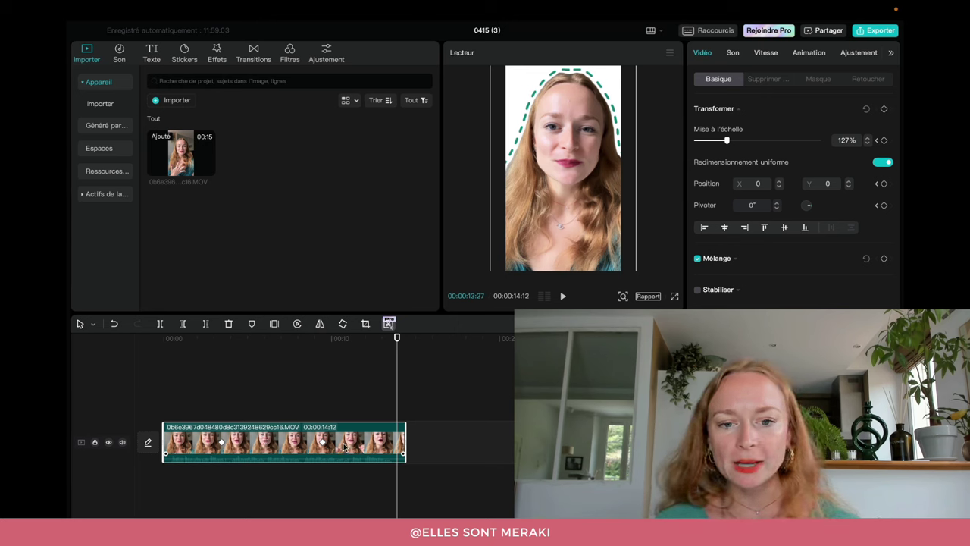
{"action": "left_click_drag", "start_coordinate": [395, 338], "coordinate": [446, 349]}
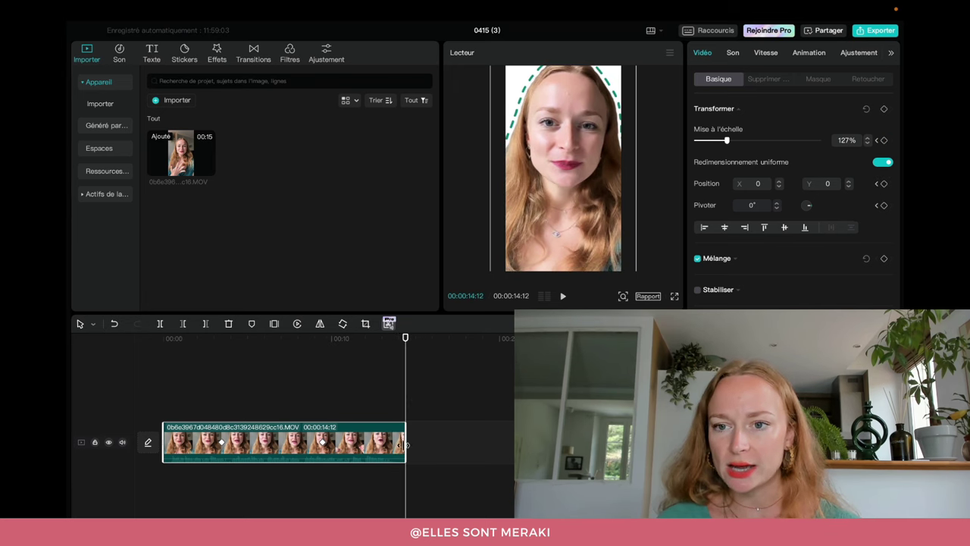
{"action": "left_click", "coordinate": [884, 108]}
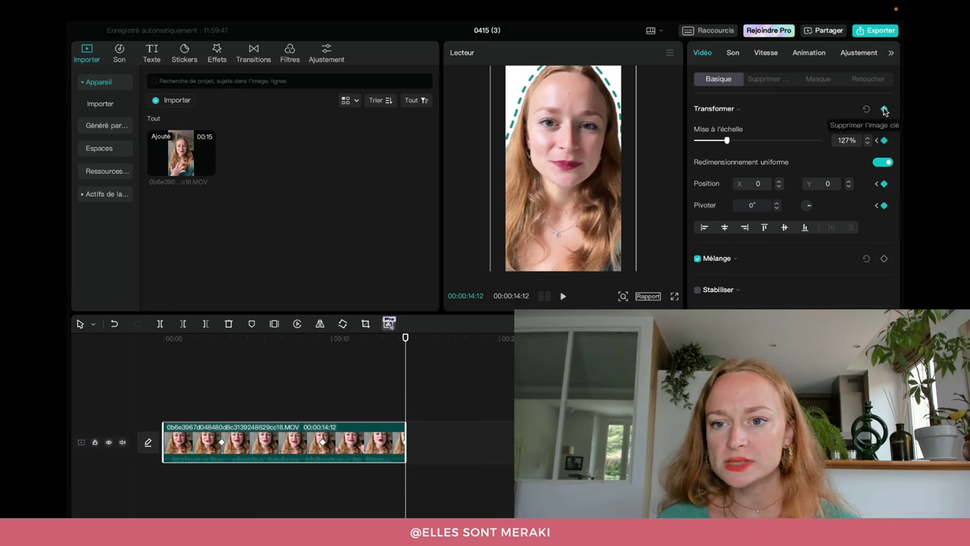
{"action": "left_click_drag", "start_coordinate": [725, 141], "coordinate": [722, 143]}
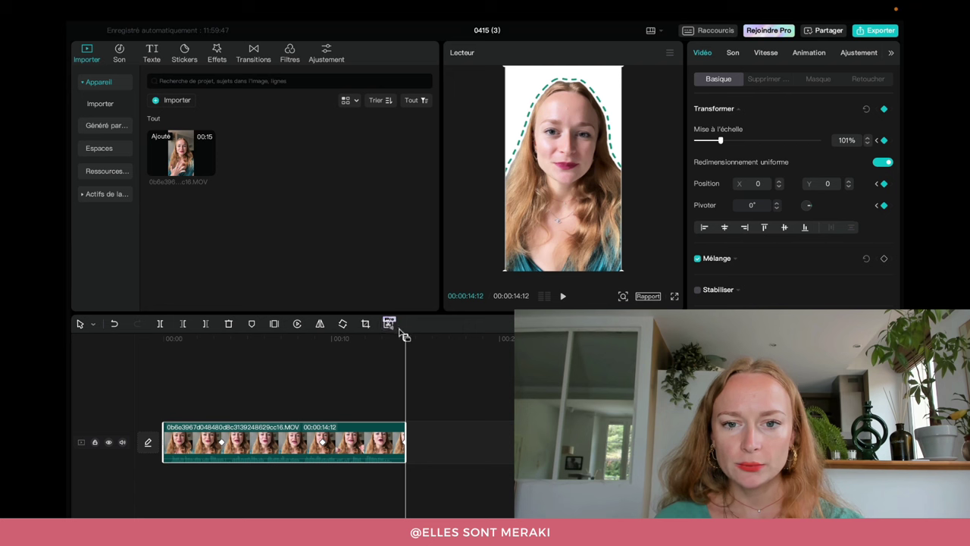
{"action": "left_click_drag", "start_coordinate": [405, 339], "coordinate": [368, 354]}
{"action": "left_click", "coordinate": [492, 370]}
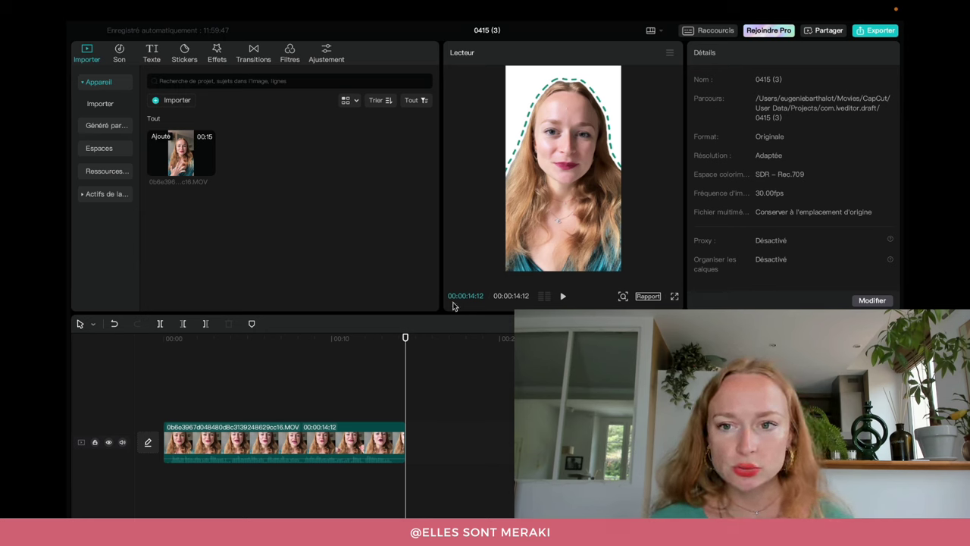
Step: Enable Normaliser le niveau sonore and Réduire le bruit for the clip's sound
{"action": "left_click", "coordinate": [349, 442]}
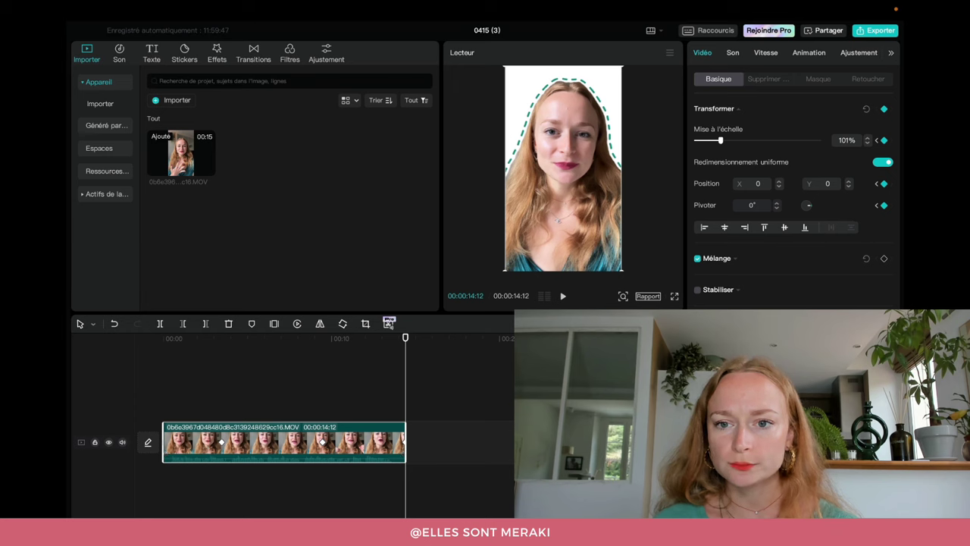
{"action": "left_click", "coordinate": [731, 53]}
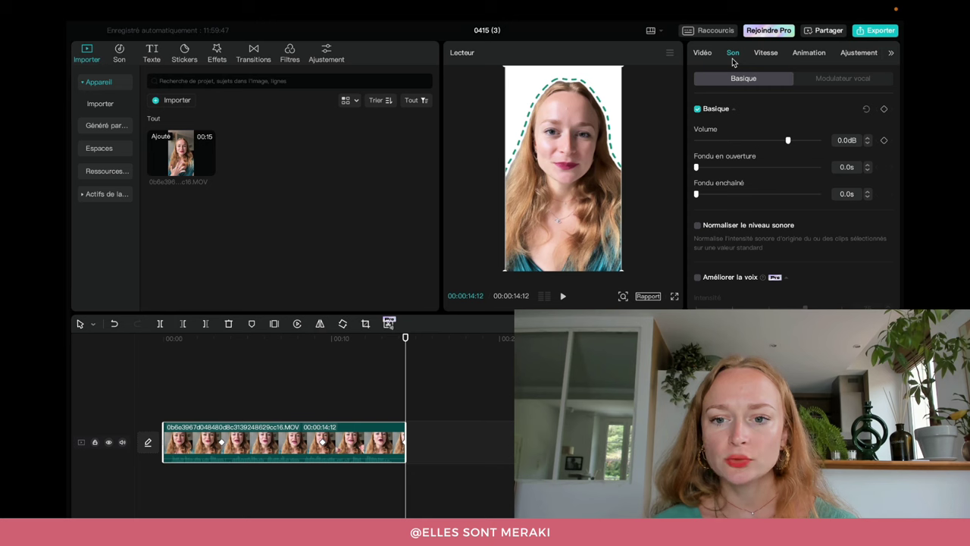
{"action": "left_click", "coordinate": [696, 226]}
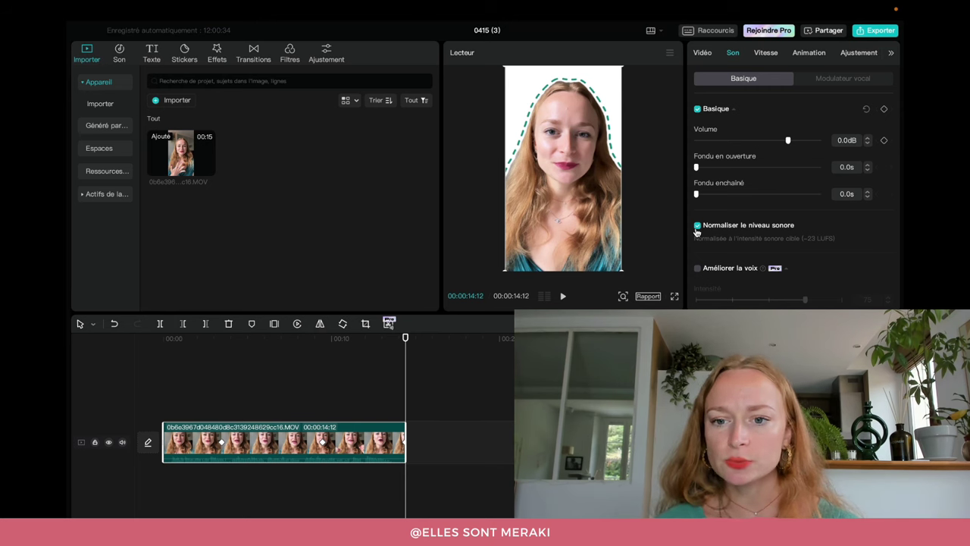
{"action": "scroll", "coordinate": [758, 244], "scroll_direction": "down", "scroll_amount": 2}
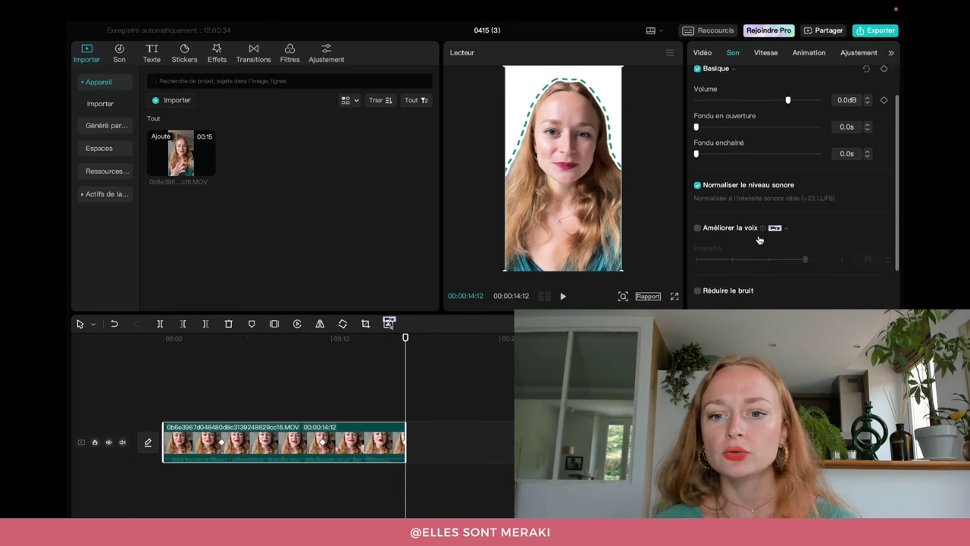
{"action": "scroll", "coordinate": [758, 239], "scroll_direction": "down", "scroll_amount": 3}
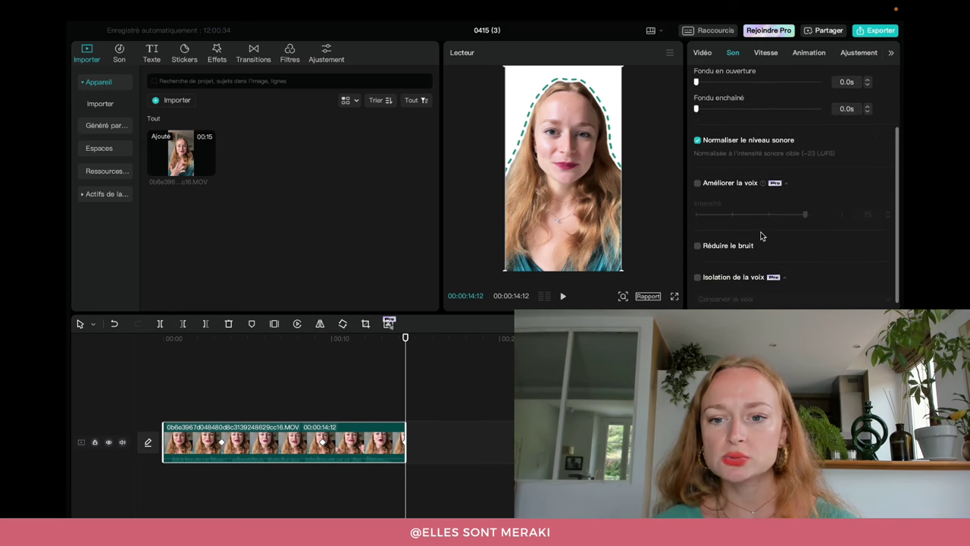
{"action": "left_click", "coordinate": [698, 235]}
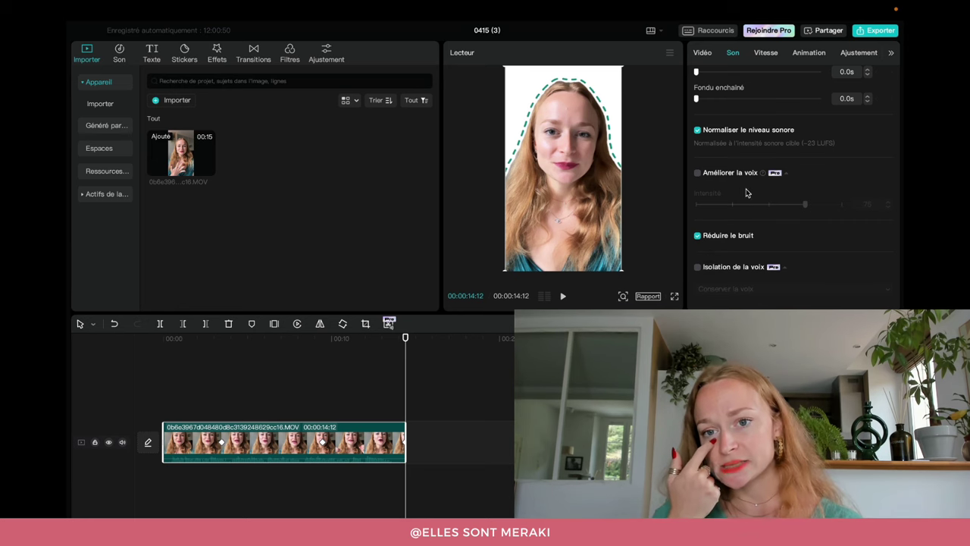
Step: Set the Fondu en ouverture of the clip's sound to 1.5s
{"action": "scroll", "coordinate": [750, 186], "scroll_direction": "up", "scroll_amount": 3}
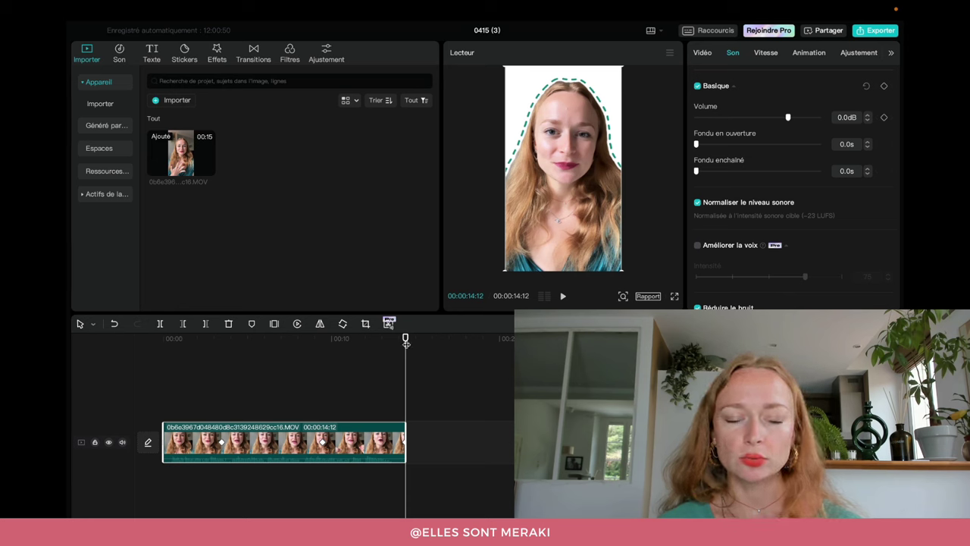
{"action": "left_click_drag", "start_coordinate": [405, 341], "coordinate": [120, 373]}
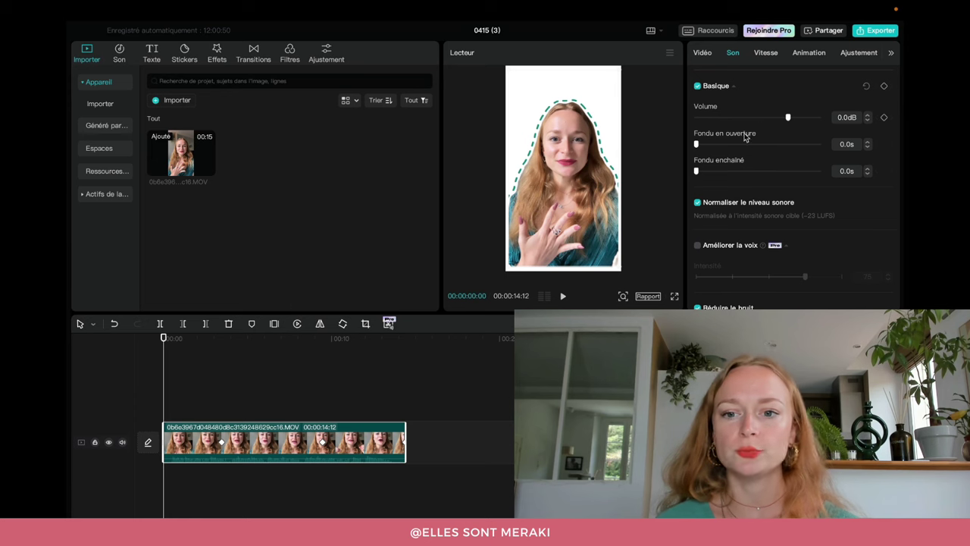
{"action": "left_click", "coordinate": [714, 145]}
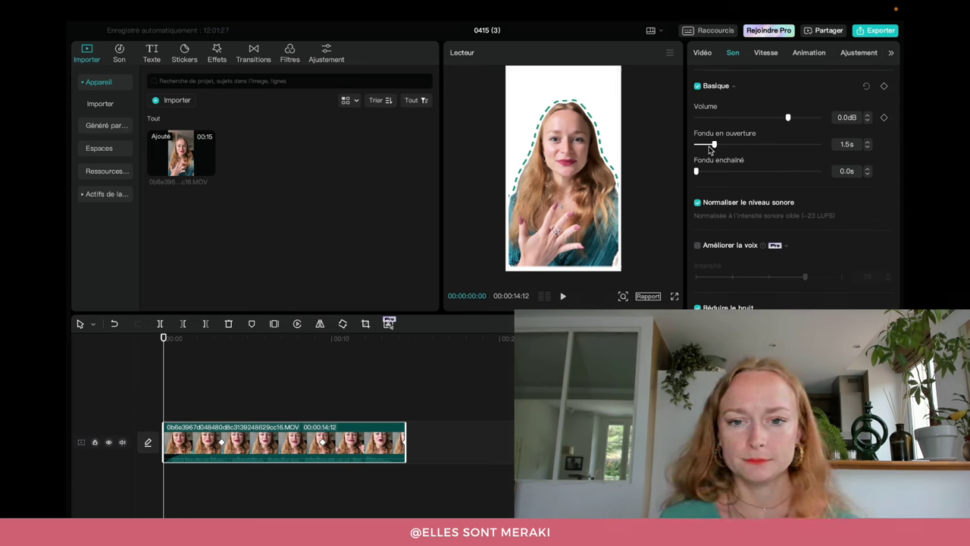
Step: Play the clip from the beginning to check its sound with the fade-in, and review the remaining audio options
{"action": "key", "text": "space"}
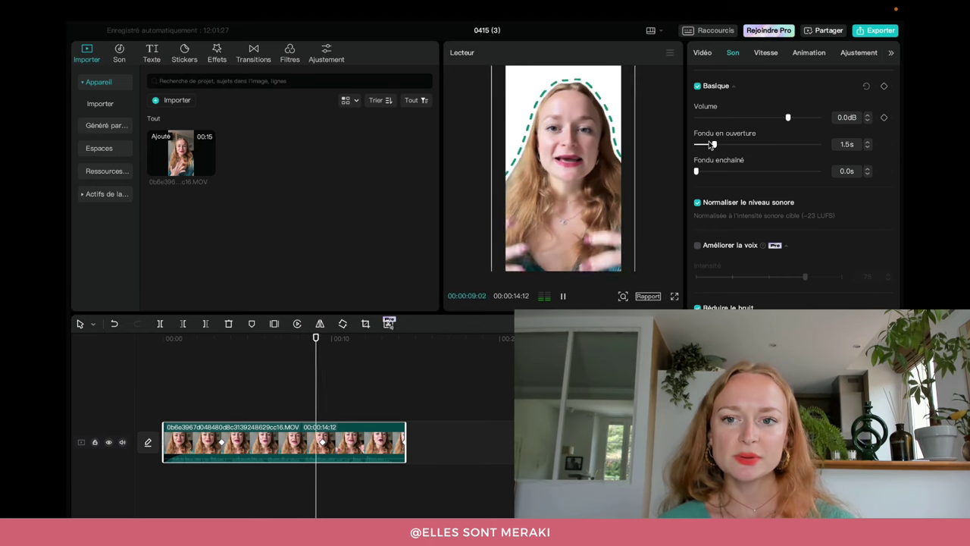
{"action": "key", "text": "space"}
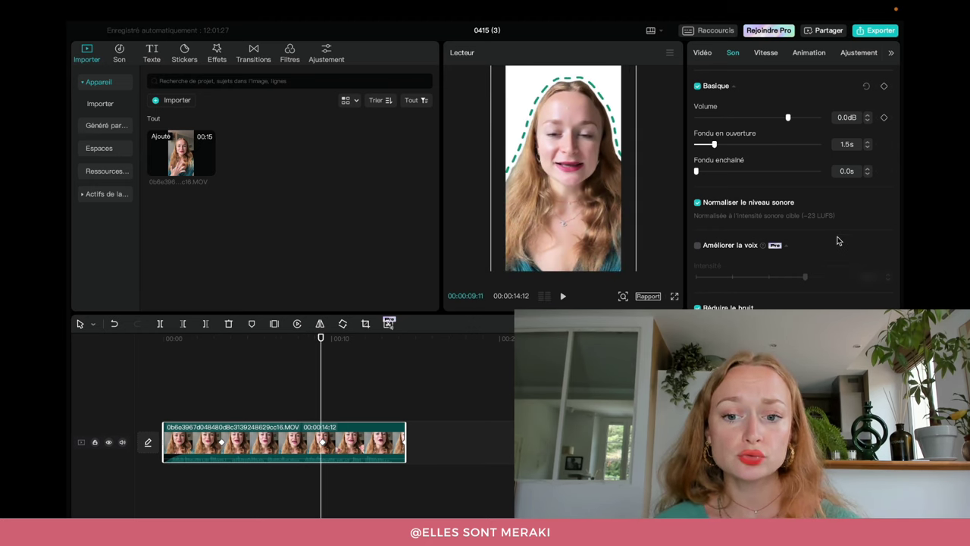
{"action": "scroll", "coordinate": [839, 241], "scroll_direction": "down", "scroll_amount": 3}
{"action": "scroll", "coordinate": [842, 247], "scroll_direction": "up", "scroll_amount": 3}
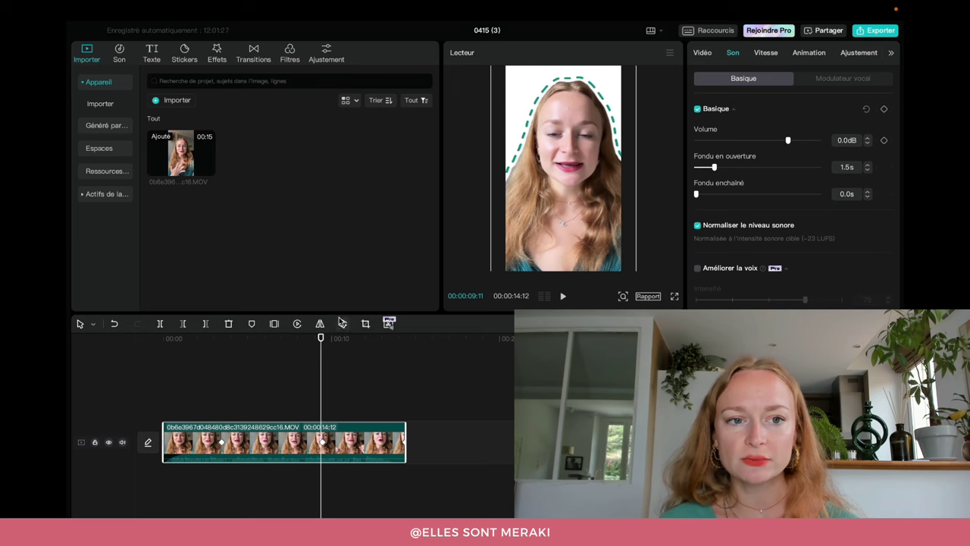
Step: Generate automatic subtitles for the clip with Français as source language and no translation, and preview them from the beginning
{"action": "left_click_drag", "start_coordinate": [322, 340], "coordinate": [163, 340]}
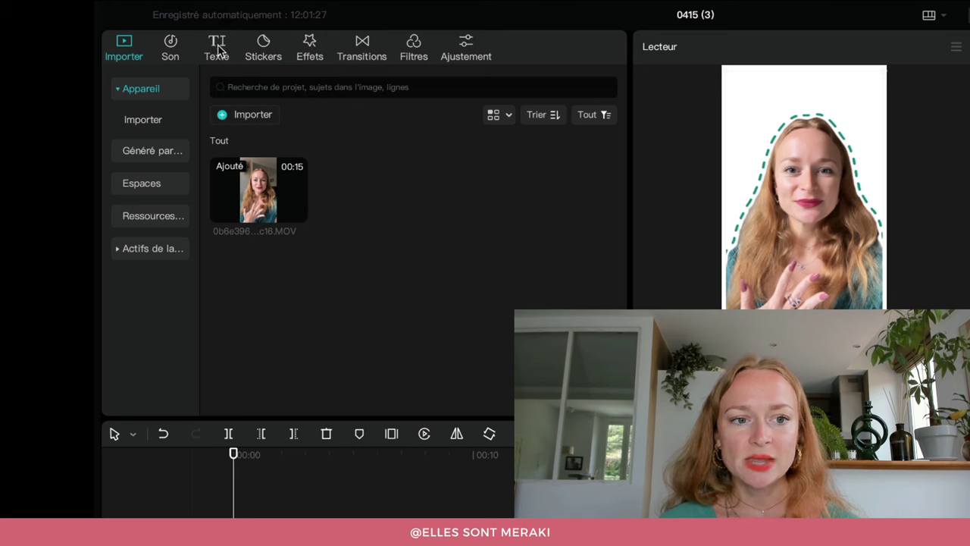
{"action": "left_click", "coordinate": [151, 54]}
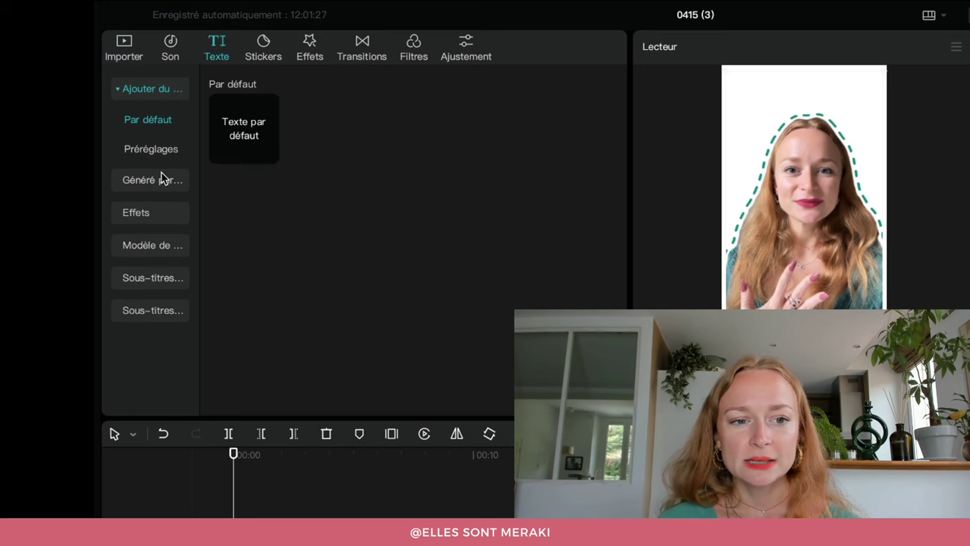
{"action": "left_click", "coordinate": [142, 280]}
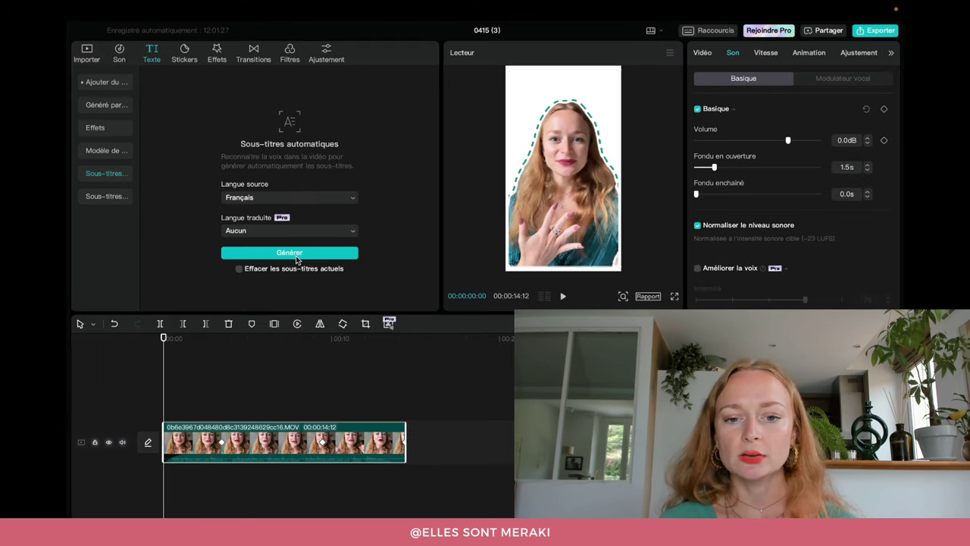
{"action": "left_click", "coordinate": [296, 257]}
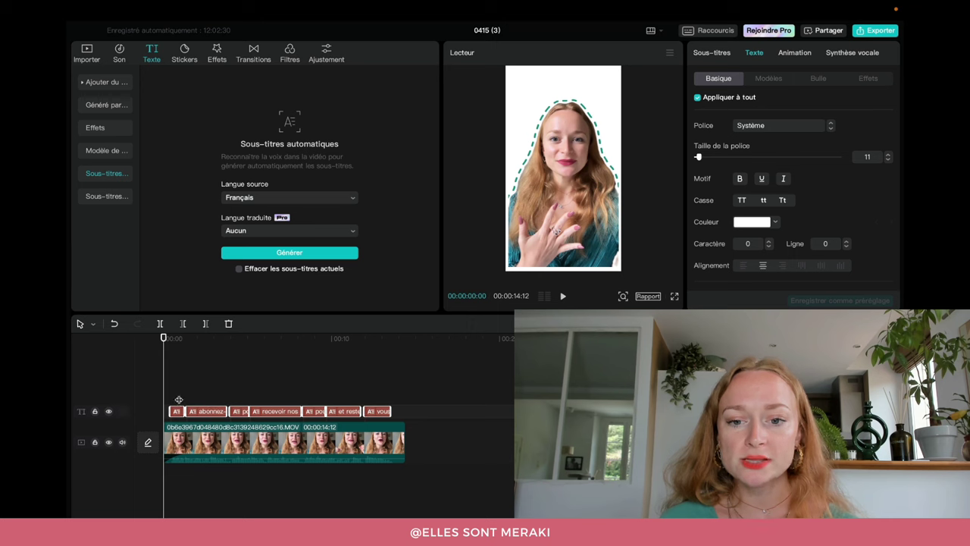
{"action": "left_click", "coordinate": [564, 297]}
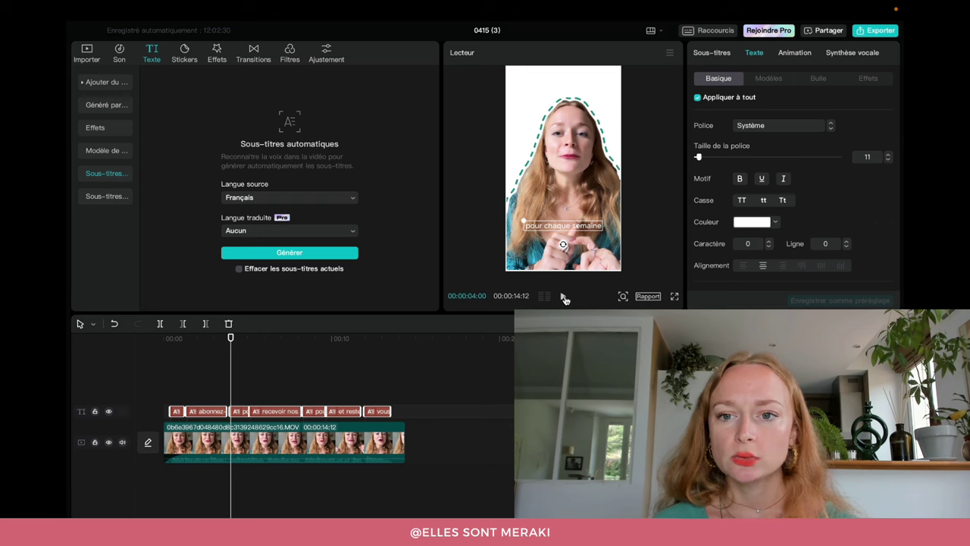
Step: Capitalize the first subtitle in the subtitle list so that it reads "Dernière astuce"
{"action": "left_click", "coordinate": [721, 55]}
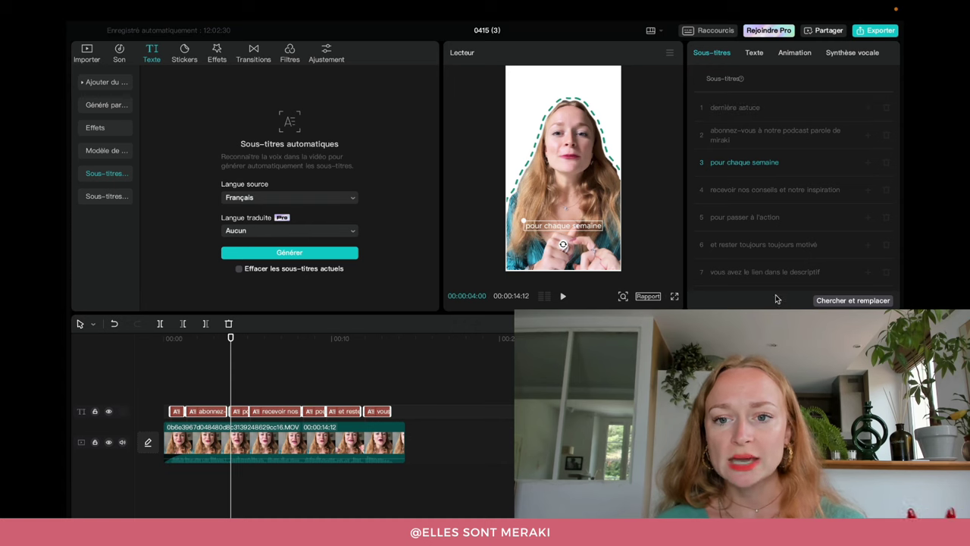
{"action": "left_click", "coordinate": [717, 111]}
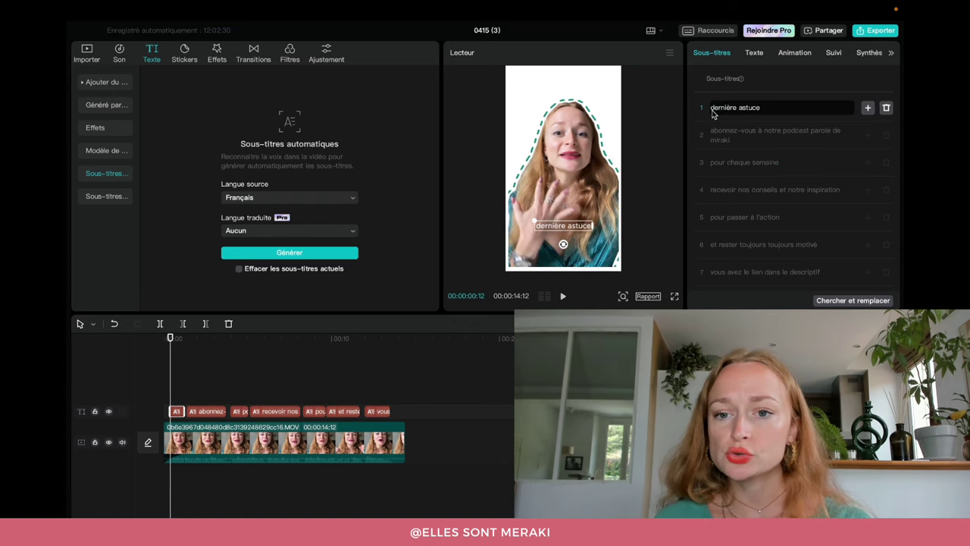
{"action": "key", "text": "BackSpace"}
{"action": "type", "text": "D"}
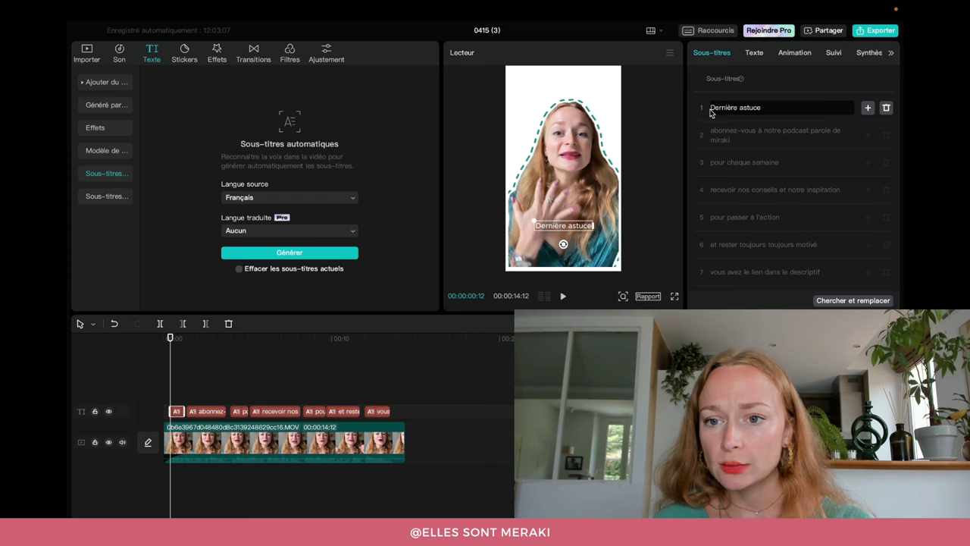
Step: Correct the second subtitle to read "abonnez-vous à notre podcast Paroles de Meraki" and move it slightly lower in the frame
{"action": "left_click", "coordinate": [742, 134]}
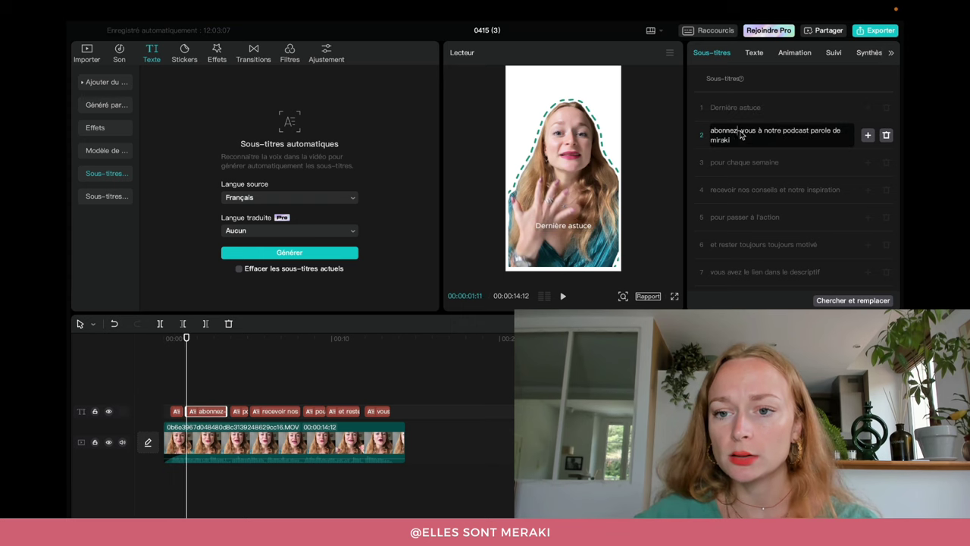
{"action": "left_click", "coordinate": [816, 133]}
{"action": "key", "text": "BackSpace"}
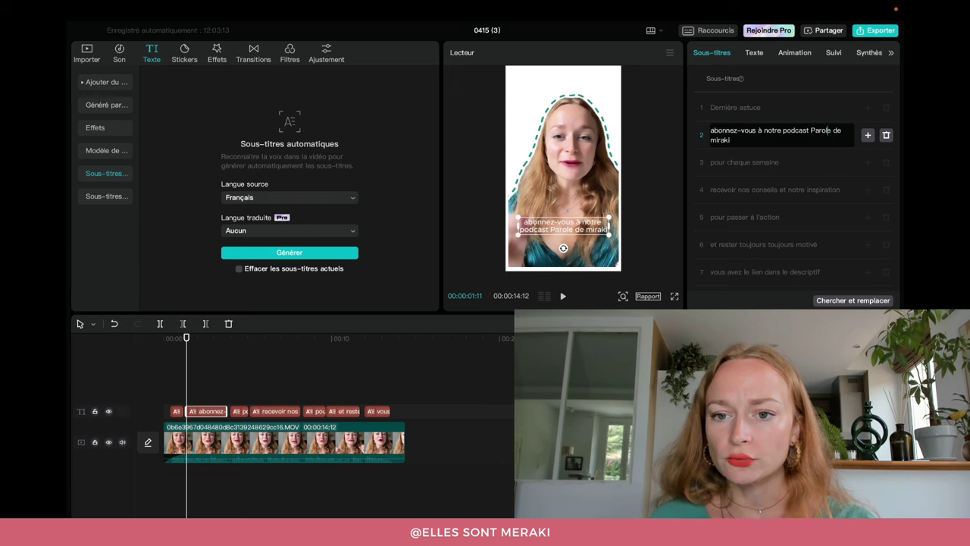
{"action": "type", "text": "P"}
{"action": "type", "text": "s"}
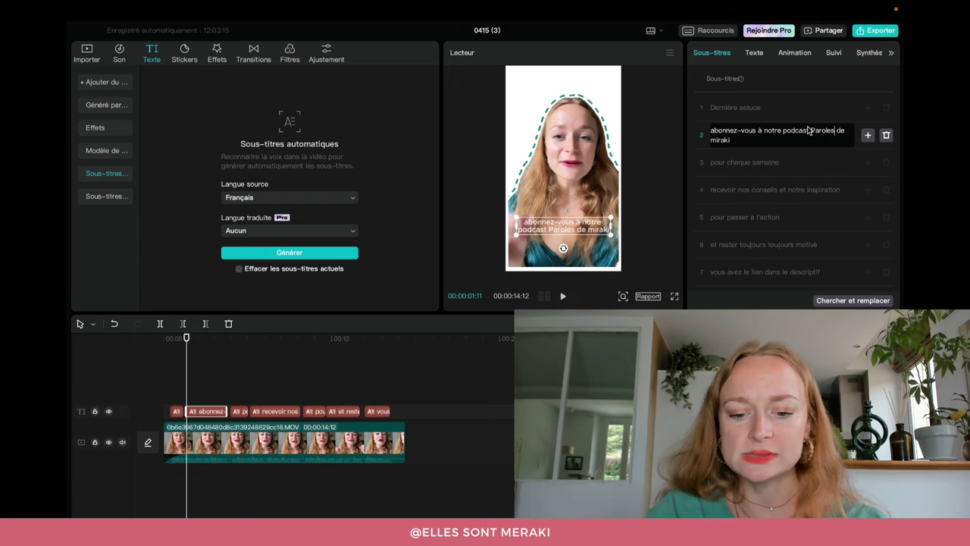
{"action": "double_click", "coordinate": [722, 141]}
{"action": "type", "text": "Meraki"}
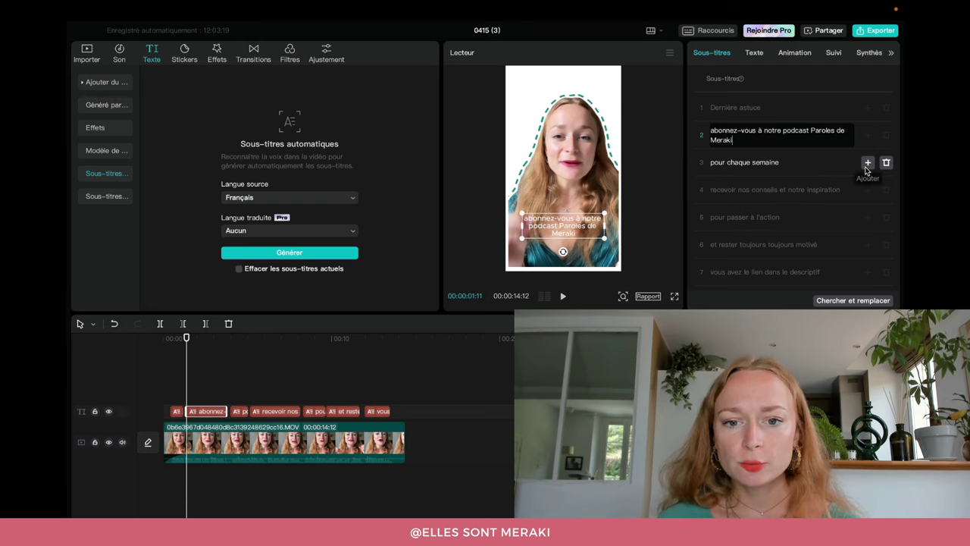
{"action": "left_click_drag", "start_coordinate": [553, 237], "coordinate": [551, 243]}
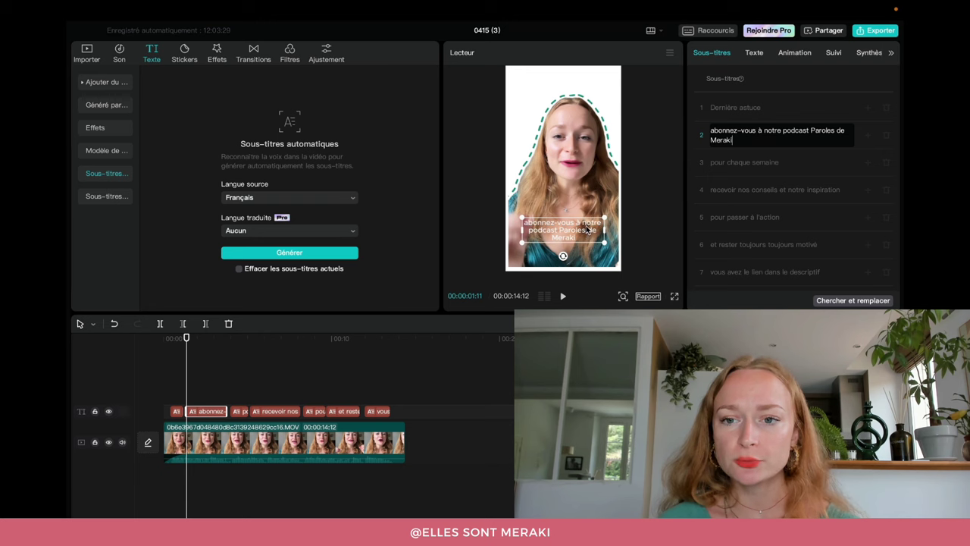
Step: Apply the white uppercase text template with purple highlight ("THE QUICK BROWN FOX") to all subtitles
{"action": "left_click", "coordinate": [759, 58]}
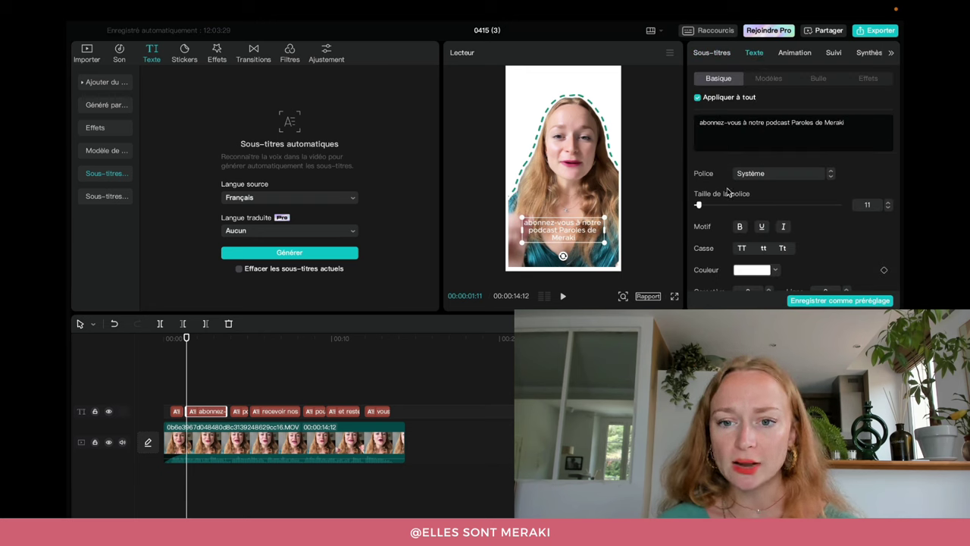
{"action": "scroll", "coordinate": [727, 192], "scroll_direction": "down", "scroll_amount": 3}
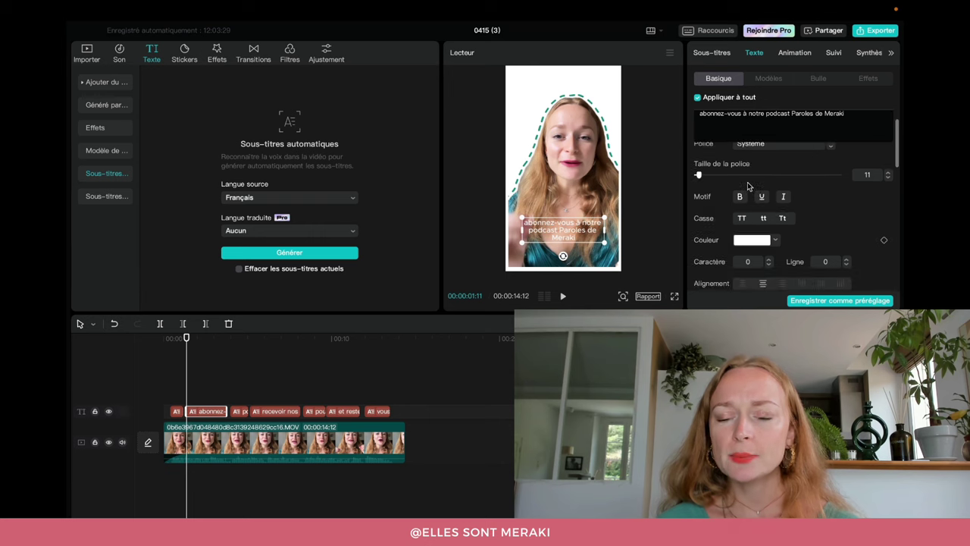
{"action": "scroll", "coordinate": [748, 186], "scroll_direction": "down", "scroll_amount": 4}
{"action": "scroll", "coordinate": [750, 194], "scroll_direction": "up", "scroll_amount": 6}
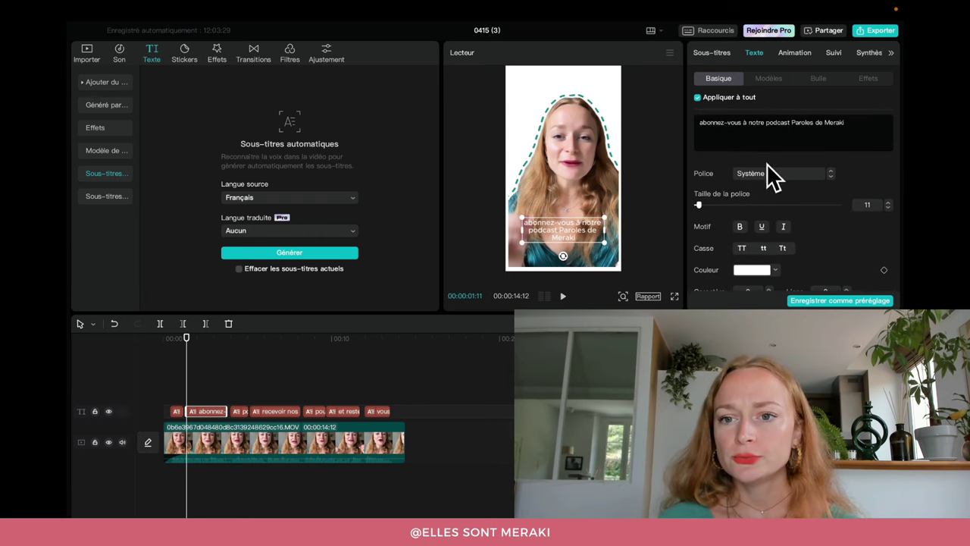
{"action": "left_click", "coordinate": [768, 79]}
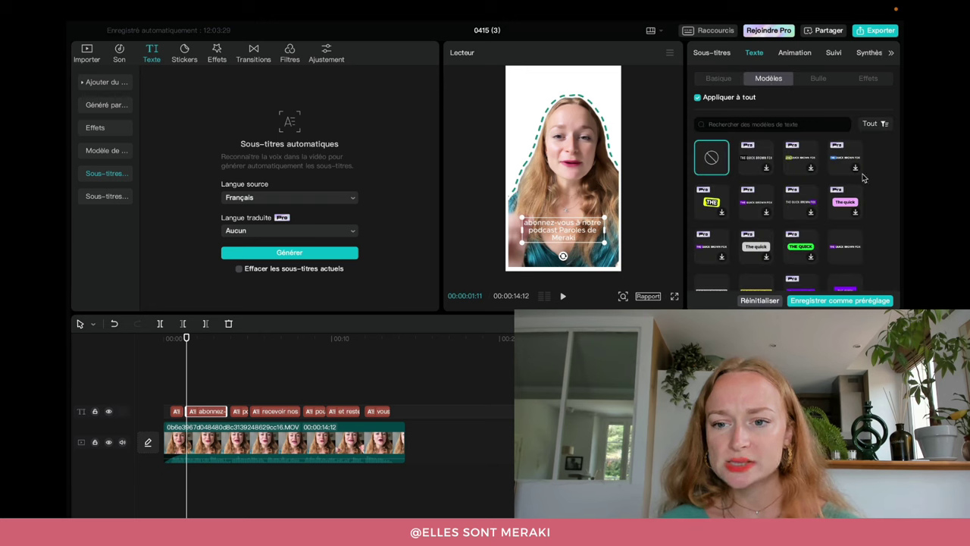
{"action": "scroll", "coordinate": [884, 238], "scroll_direction": "down", "scroll_amount": 3}
{"action": "scroll", "coordinate": [884, 237], "scroll_direction": "down", "scroll_amount": 2}
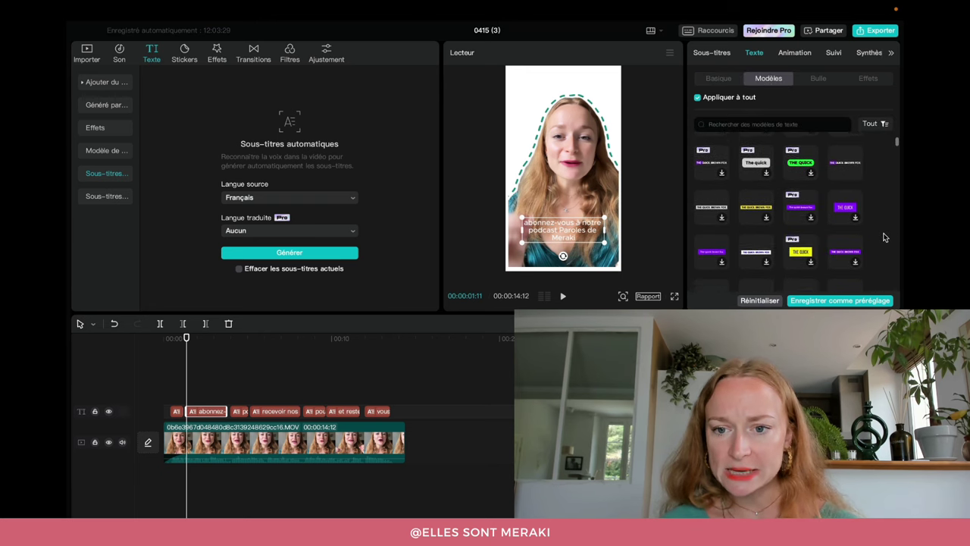
{"action": "scroll", "coordinate": [870, 242], "scroll_direction": "down", "scroll_amount": 2}
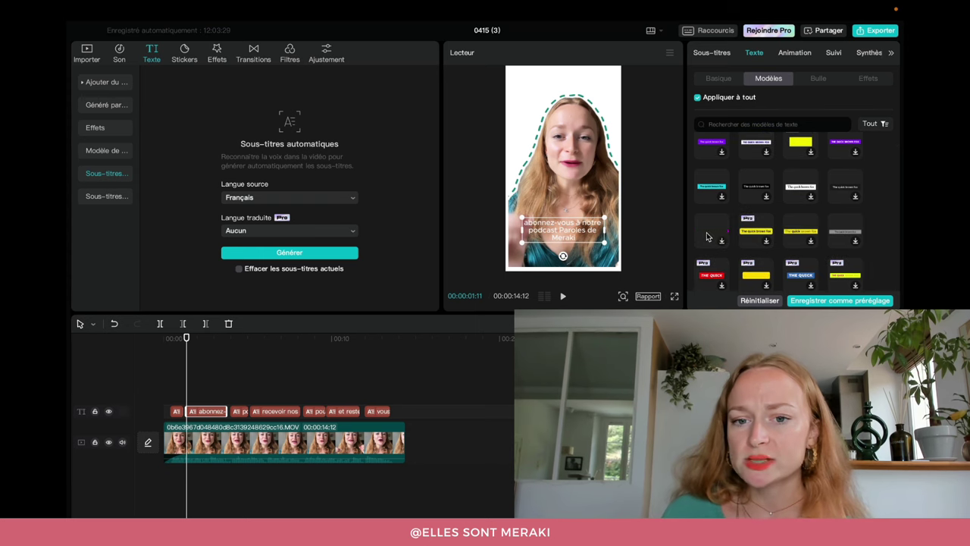
{"action": "left_click", "coordinate": [707, 237]}
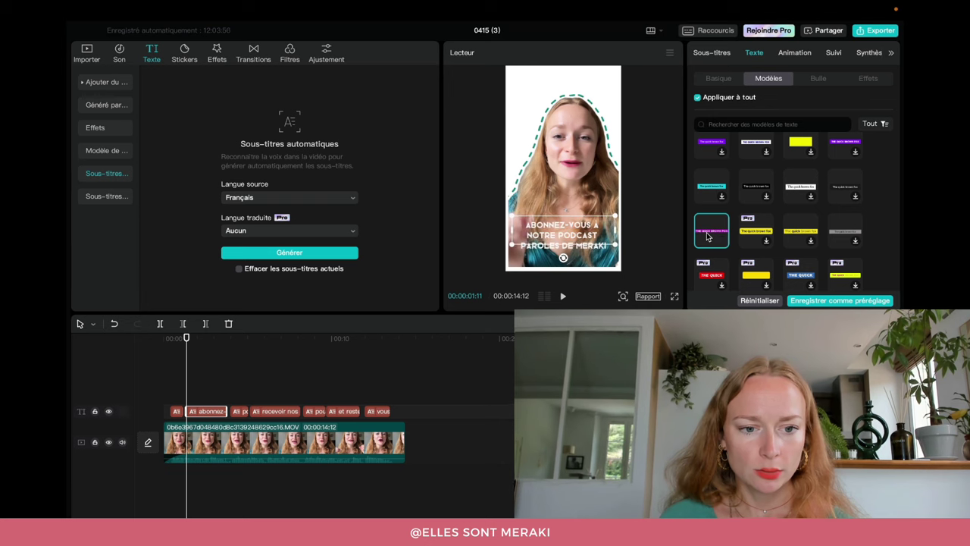
Step: Play the video from the beginning to check the subtitle template's animation, and return to 00:00:03:04 in the second subtitle
{"action": "left_click", "coordinate": [183, 324]}
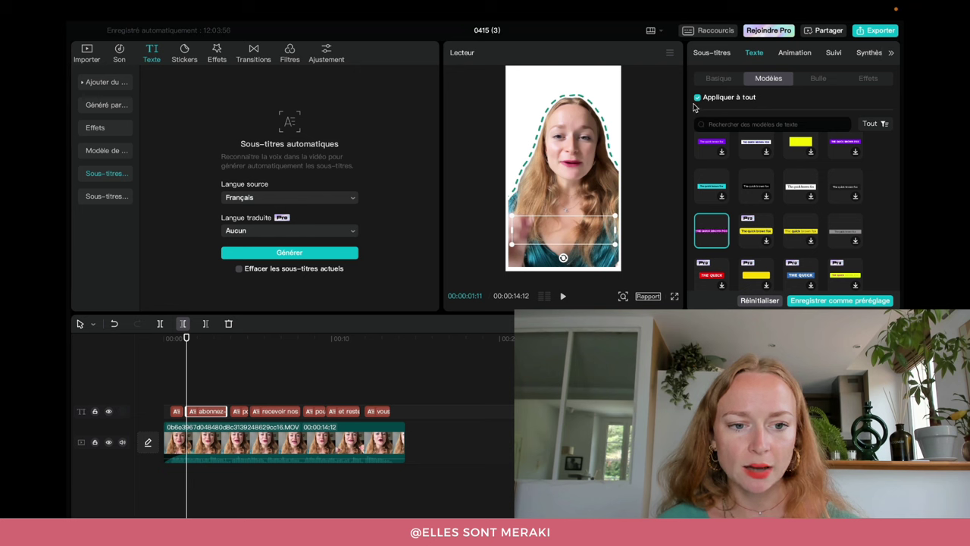
{"action": "left_click_drag", "start_coordinate": [188, 340], "coordinate": [151, 340]}
{"action": "key", "text": "space"}
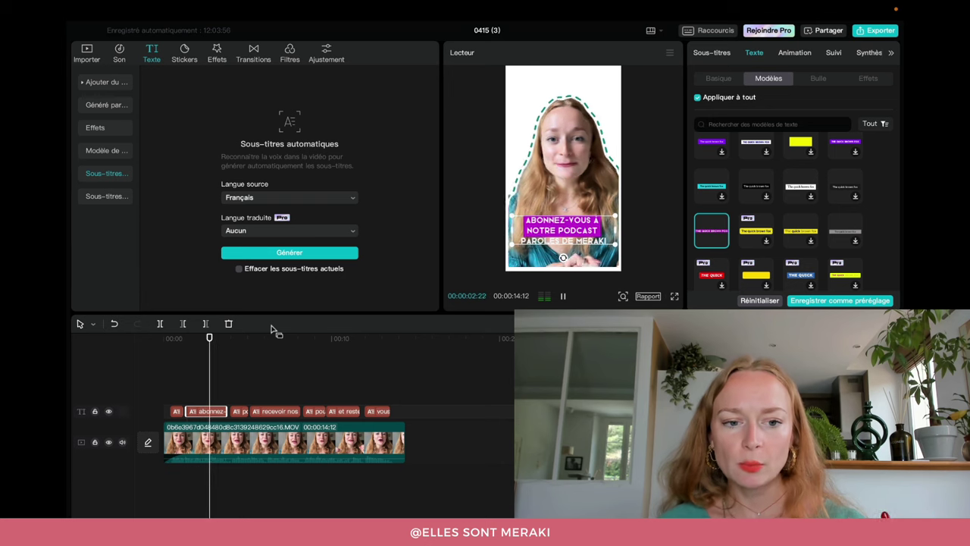
{"action": "key", "text": "space"}
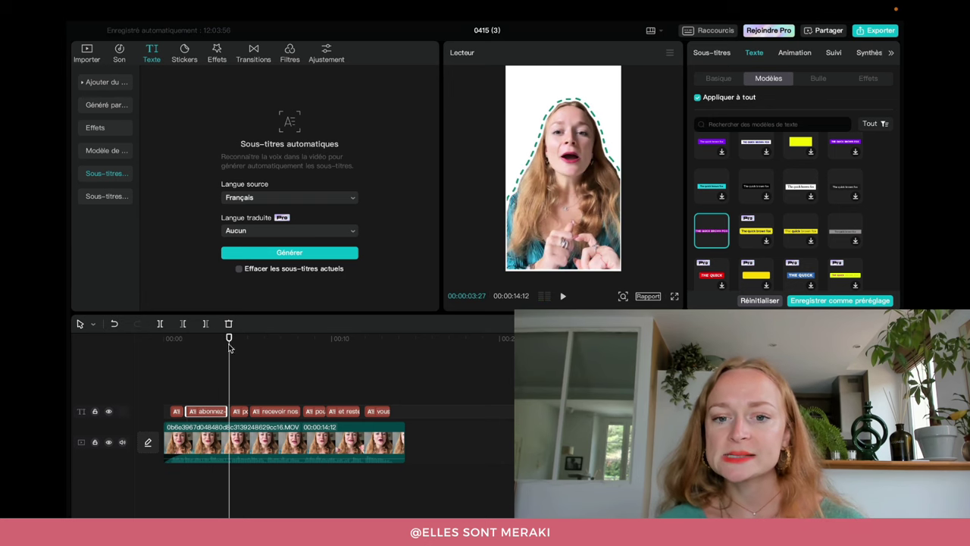
{"action": "left_click_drag", "start_coordinate": [227, 337], "coordinate": [216, 338]}
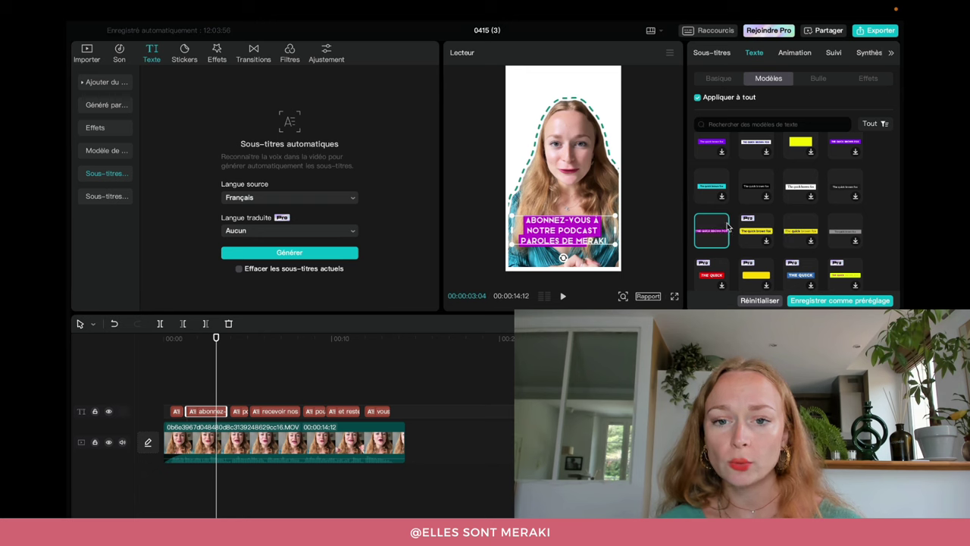
Step: Set the background color of all subtitles to the green of the person's dashed outline
{"action": "left_click", "coordinate": [725, 78]}
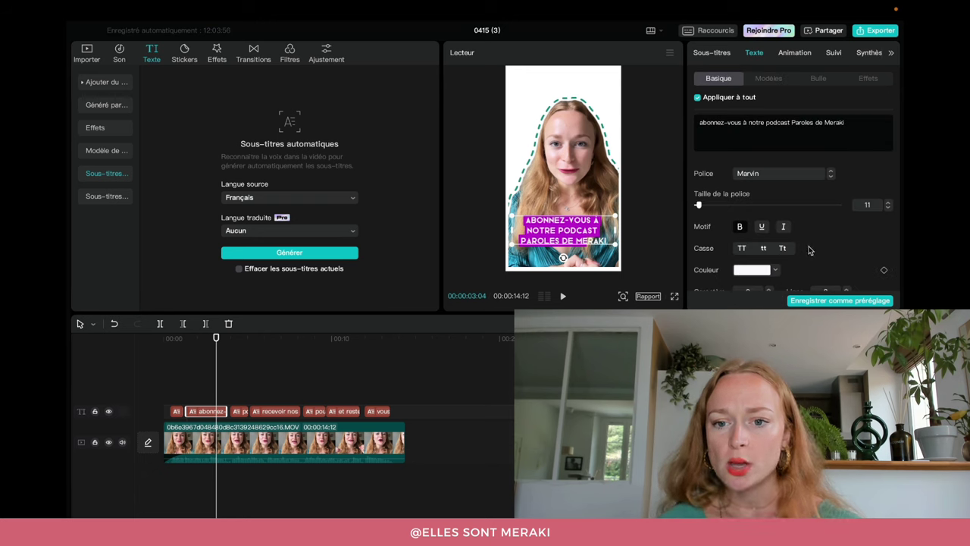
{"action": "scroll", "coordinate": [809, 250], "scroll_direction": "down", "scroll_amount": 3}
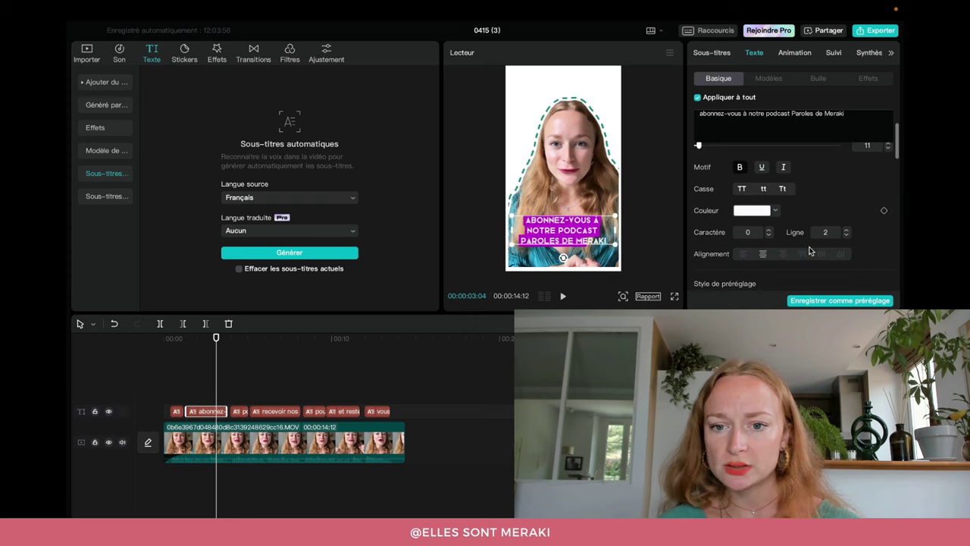
{"action": "scroll", "coordinate": [809, 250], "scroll_direction": "down", "scroll_amount": 6}
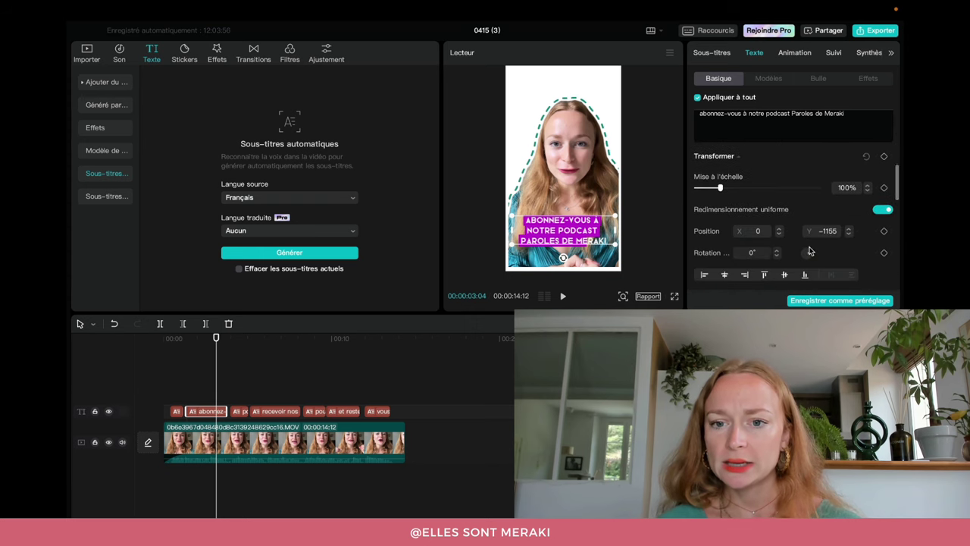
{"action": "scroll", "coordinate": [809, 251], "scroll_direction": "down", "scroll_amount": 10}
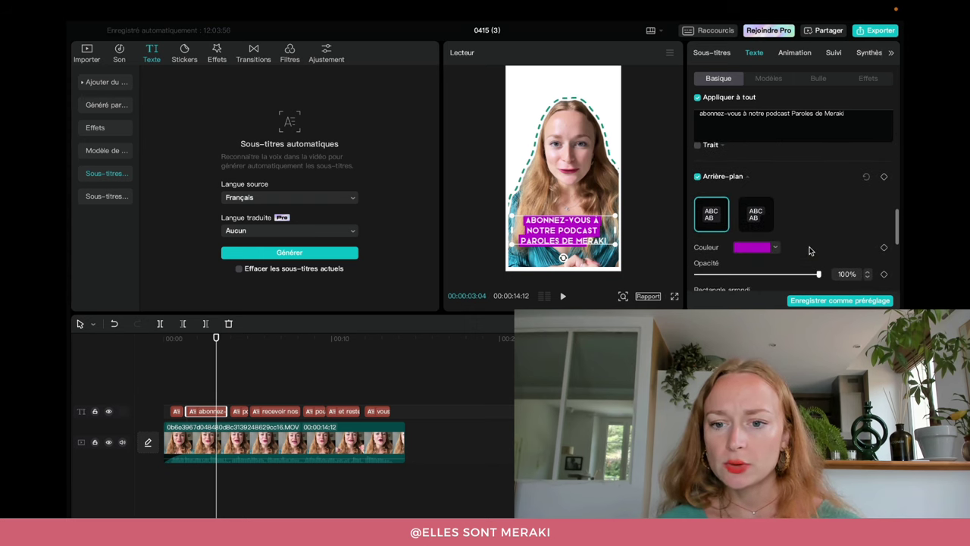
{"action": "scroll", "coordinate": [788, 255], "scroll_direction": "down", "scroll_amount": 1}
{"action": "left_click", "coordinate": [746, 223]}
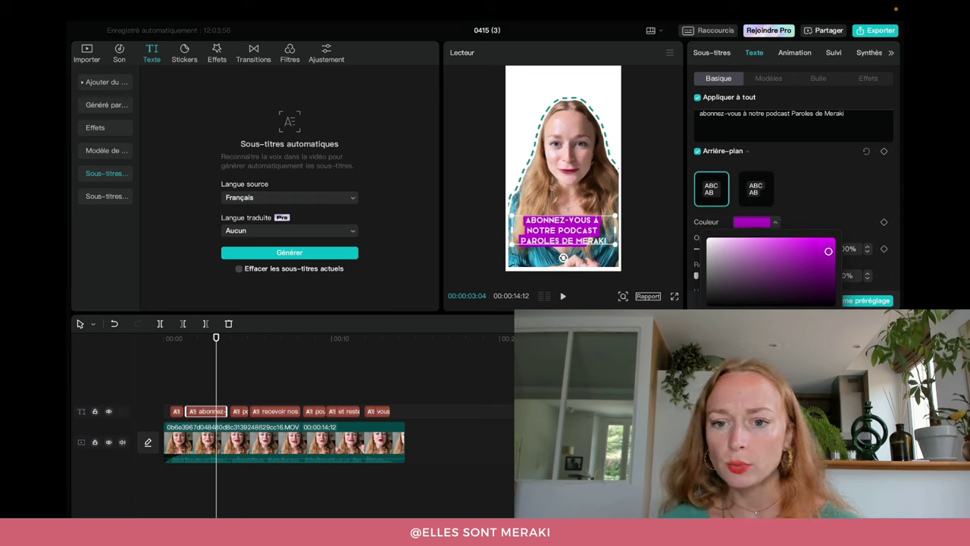
{"action": "left_click", "coordinate": [816, 184]}
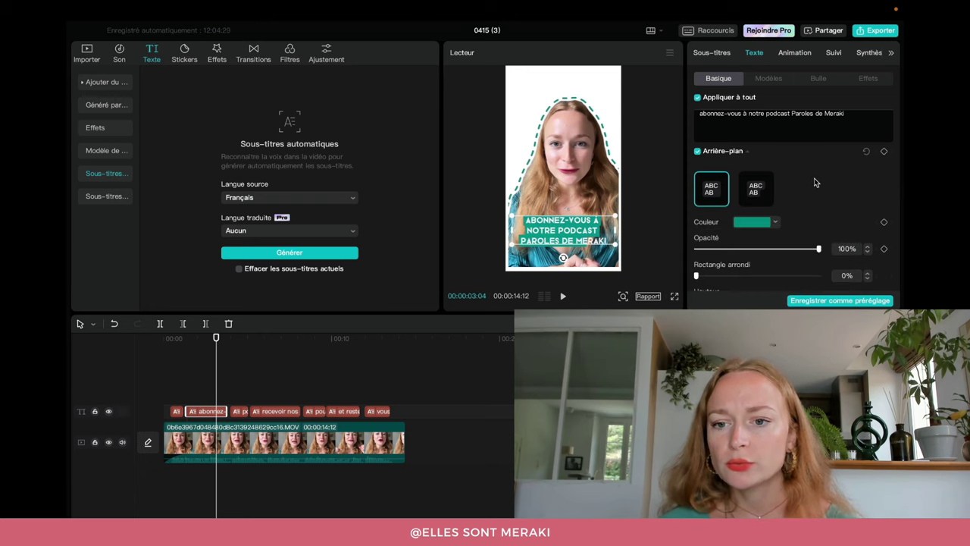
Step: Try out the opacity and rounded-rectangle (Rectangle arrondi) settings of the subtitles' background
{"action": "scroll", "coordinate": [826, 235], "scroll_direction": "down", "scroll_amount": 1}
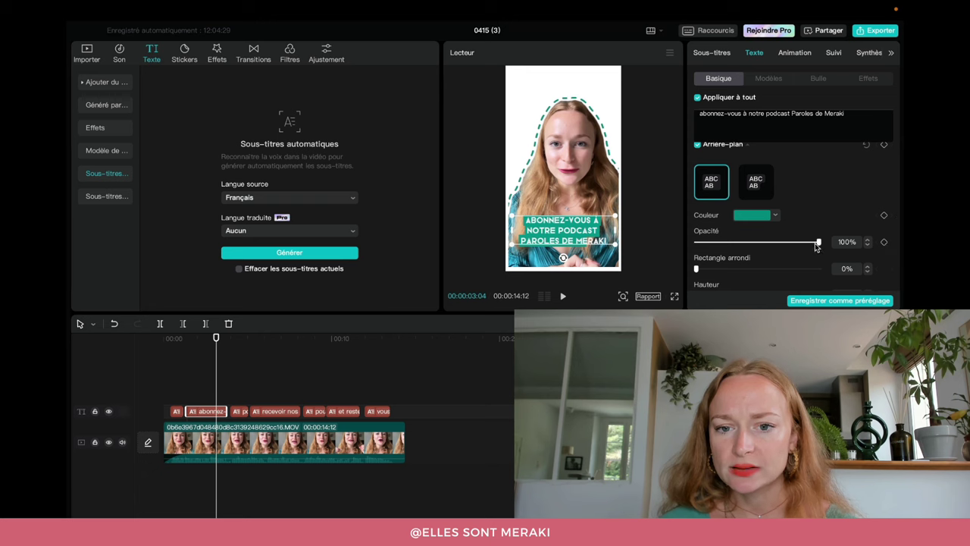
{"action": "left_click_drag", "start_coordinate": [734, 244], "coordinate": [865, 237]}
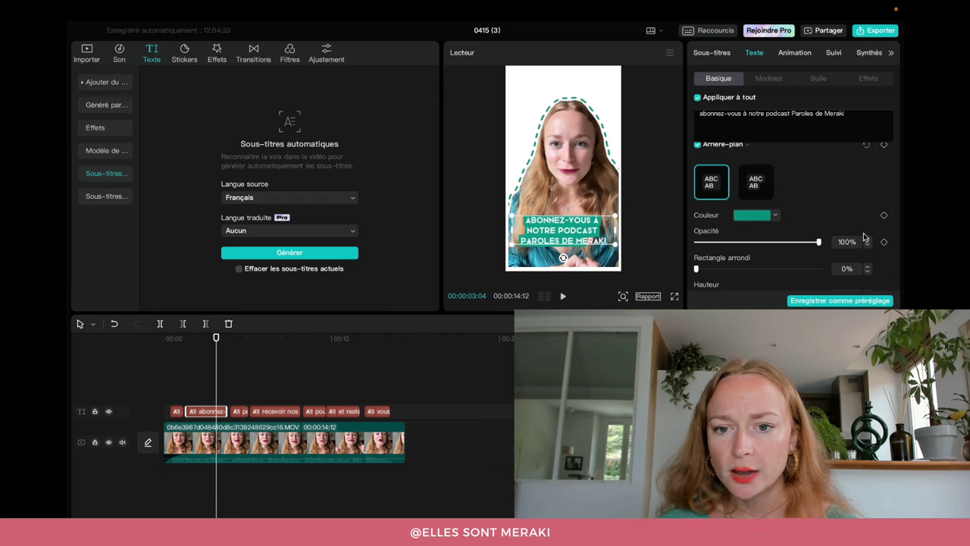
{"action": "scroll", "coordinate": [754, 255], "scroll_direction": "down", "scroll_amount": 2}
{"action": "mouse_move", "coordinate": [697, 236]}
{"action": "left_mouse_down"}
{"action": "mouse_move", "coordinate": [739, 239]}
{"action": "mouse_move", "coordinate": [696, 237]}
{"action": "left_mouse_up"}
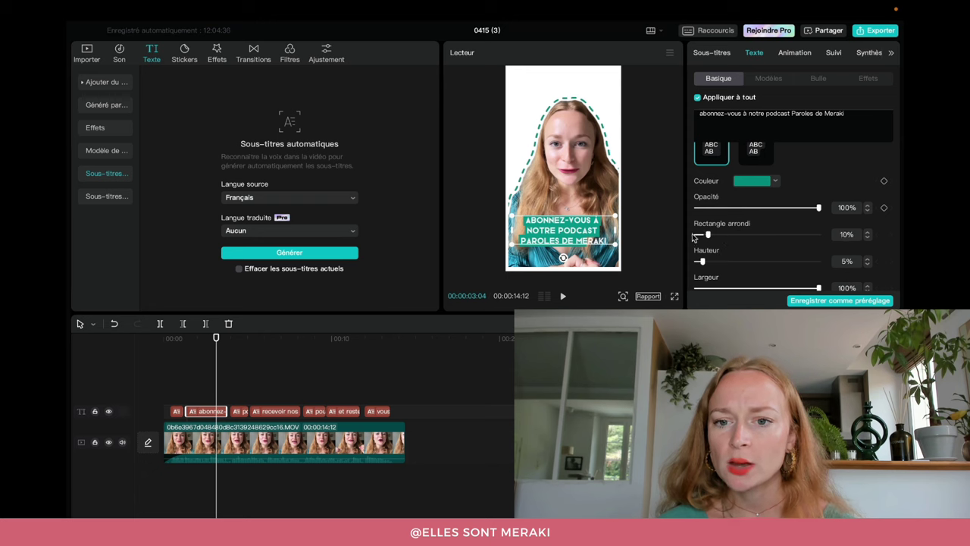
{"action": "scroll", "coordinate": [772, 254], "scroll_direction": "down", "scroll_amount": 3}
{"action": "scroll", "coordinate": [773, 239], "scroll_direction": "down", "scroll_amount": 1}
Step: Try the red-outlined and black-outlined white text preset styles on the subtitles, and set the preset style back to none
{"action": "scroll", "coordinate": [774, 239], "scroll_direction": "up", "scroll_amount": 5}
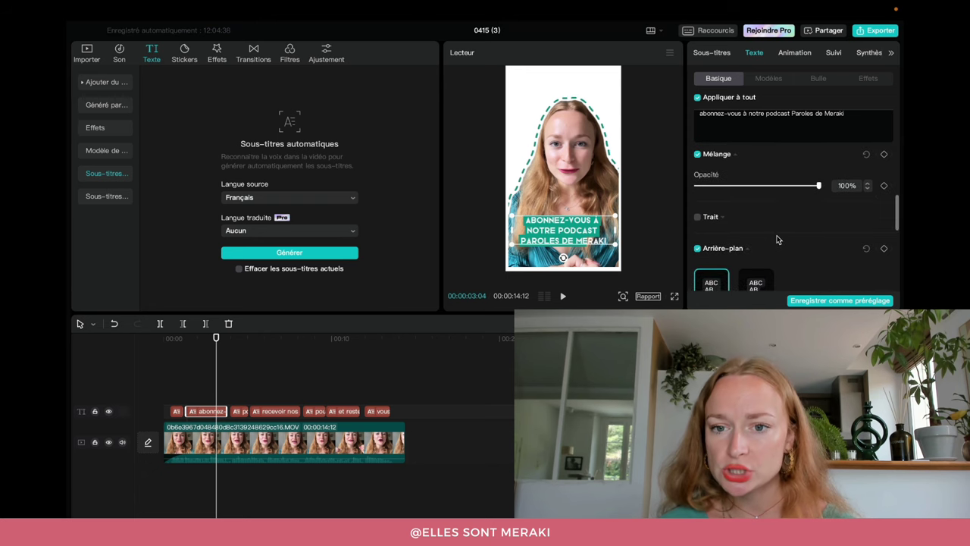
{"action": "scroll", "coordinate": [798, 212], "scroll_direction": "up", "scroll_amount": 5}
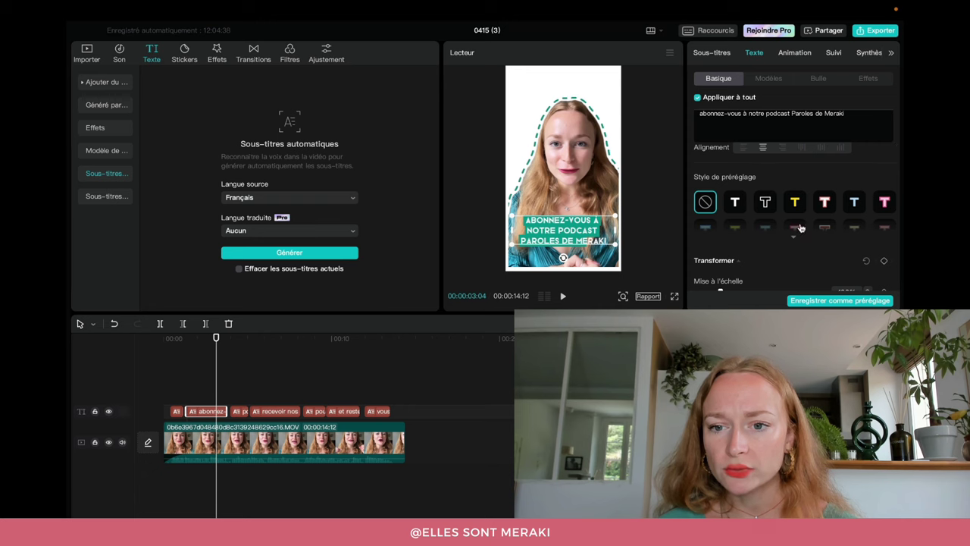
{"action": "scroll", "coordinate": [750, 215], "scroll_direction": "up", "scroll_amount": 1}
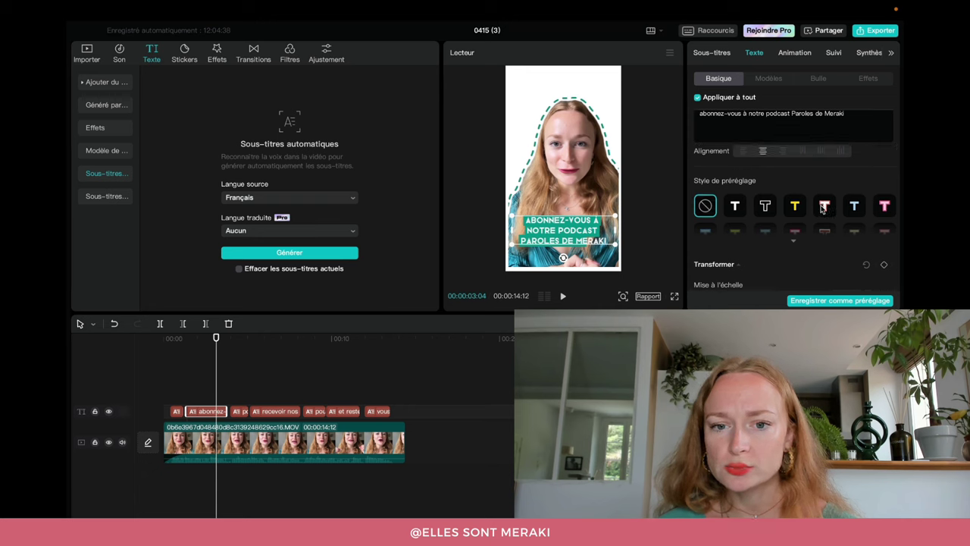
{"action": "left_click", "coordinate": [825, 211]}
{"action": "left_click", "coordinate": [735, 206]}
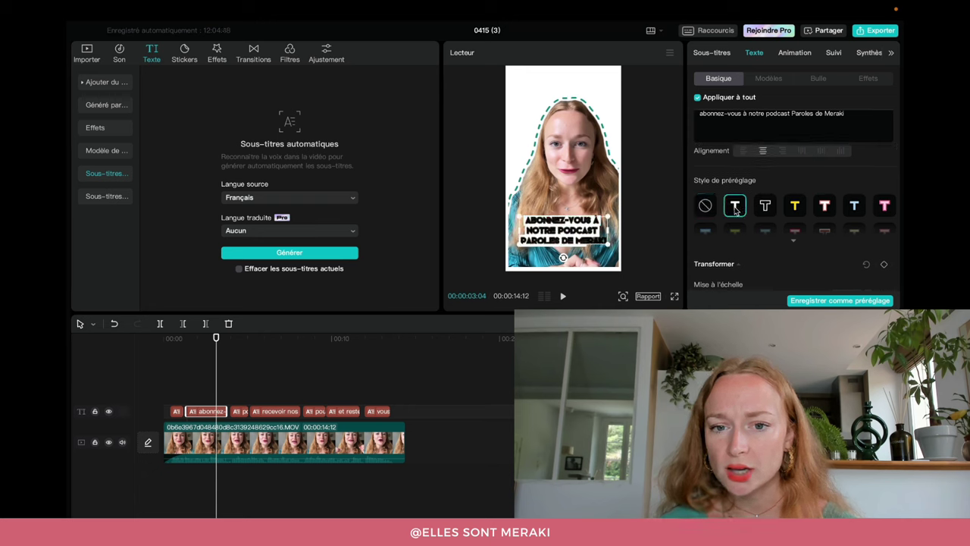
{"action": "left_click", "coordinate": [701, 211]}
Step: Expand the preset styles, try the yellow and dark red backgrounds, and apply the green-text-on-black preset to all subtitles
{"action": "scroll", "coordinate": [764, 219], "scroll_direction": "down", "scroll_amount": 2}
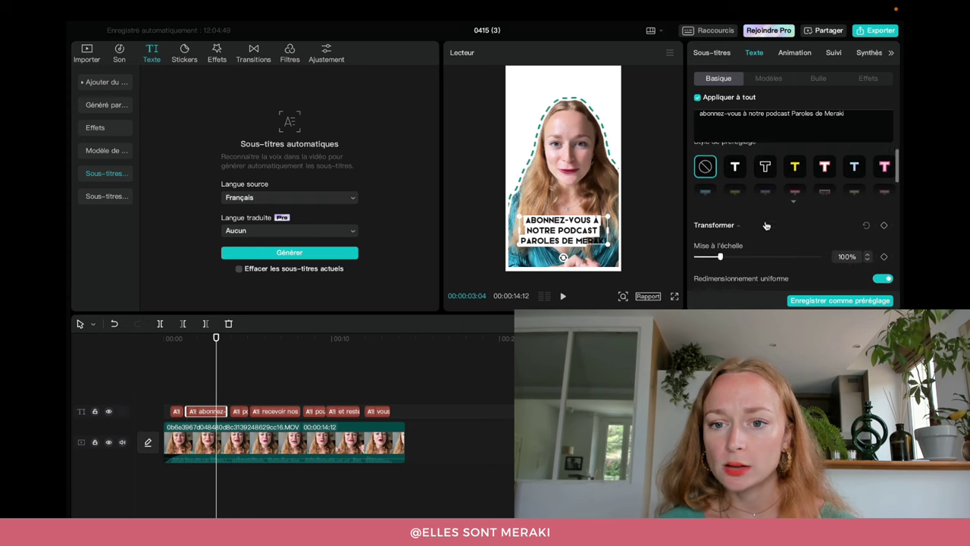
{"action": "scroll", "coordinate": [768, 223], "scroll_direction": "up", "scroll_amount": 4}
{"action": "scroll", "coordinate": [769, 224], "scroll_direction": "down", "scroll_amount": 3}
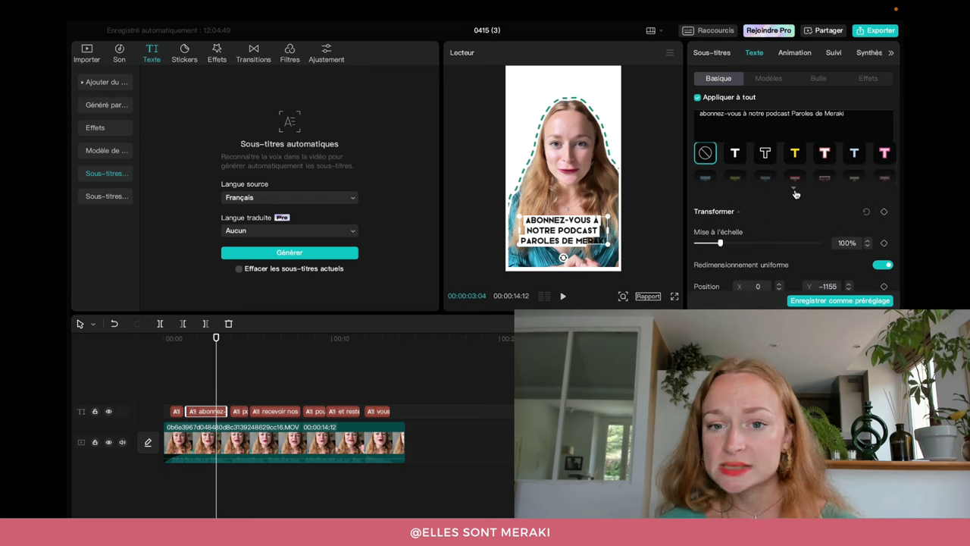
{"action": "left_click", "coordinate": [793, 189]}
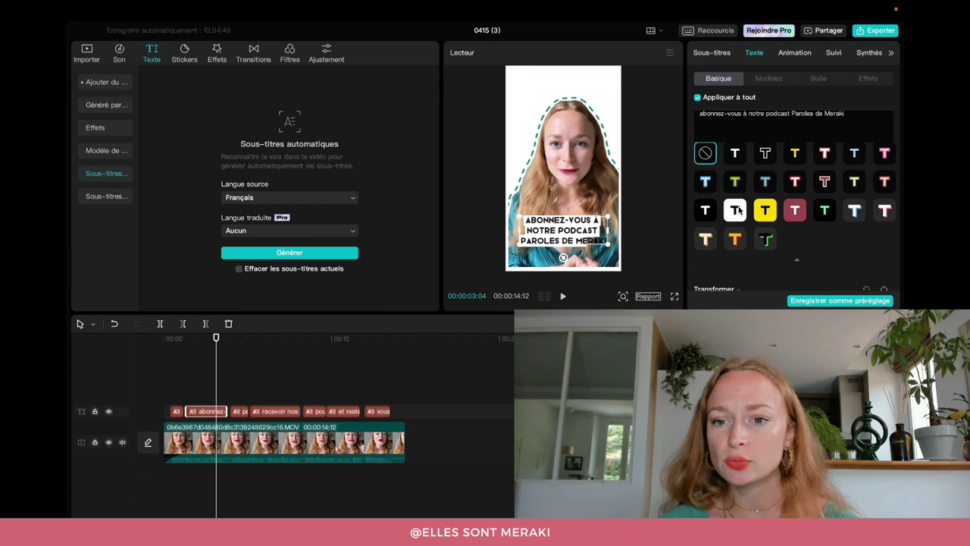
{"action": "left_click", "coordinate": [766, 213]}
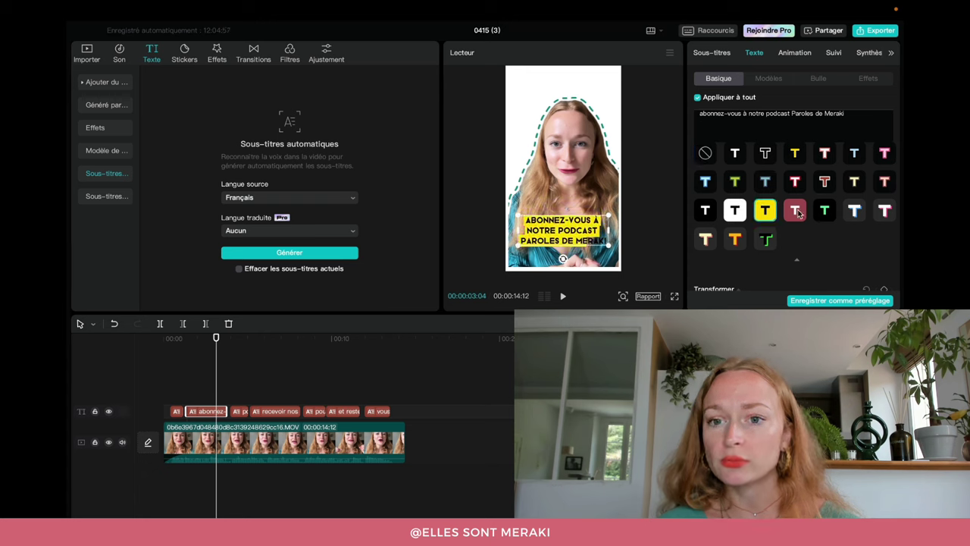
{"action": "left_click", "coordinate": [795, 212]}
{"action": "left_click", "coordinate": [824, 211]}
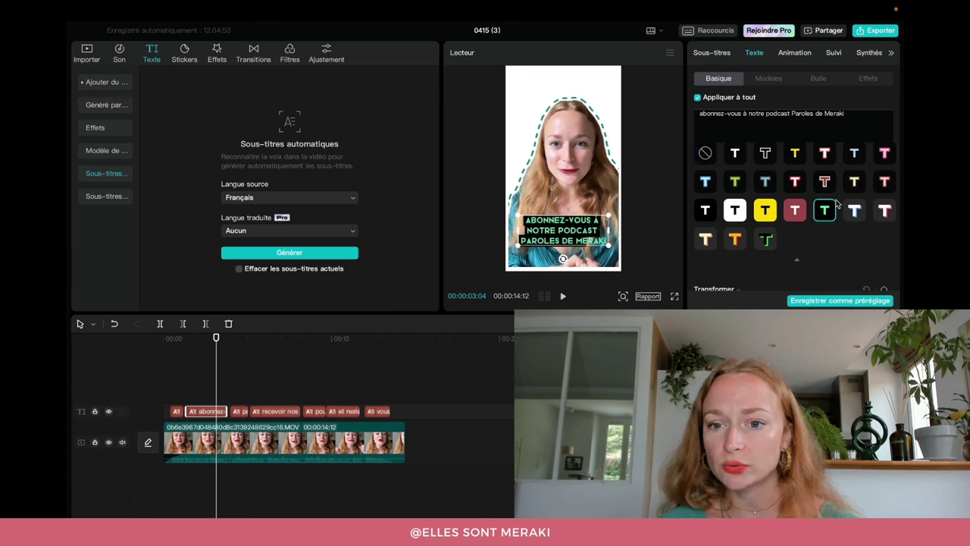
Step: Reset the subtitles' text template, browse the templates, and apply the purple-background one to all subtitles
{"action": "left_click", "coordinate": [784, 79]}
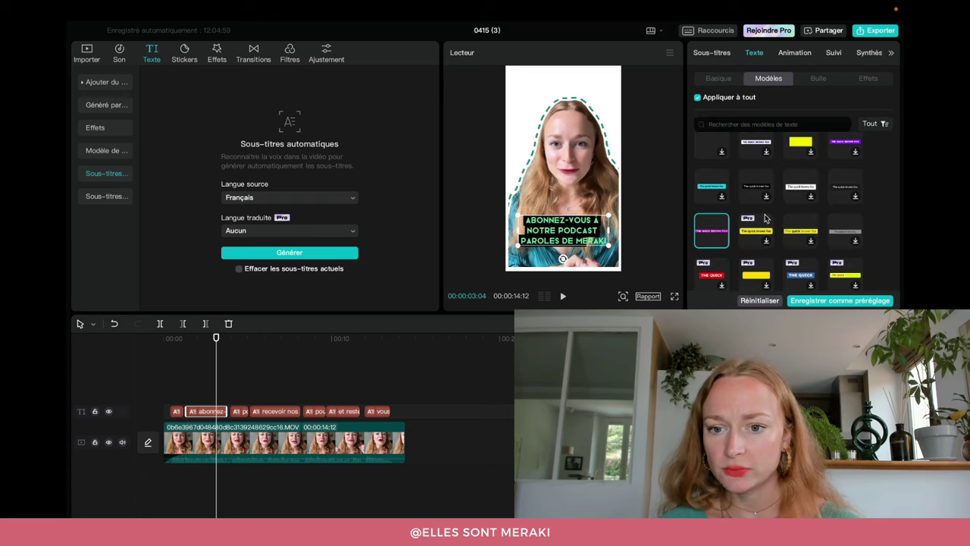
{"action": "left_click", "coordinate": [764, 301]}
{"action": "scroll", "coordinate": [737, 250], "scroll_direction": "down", "scroll_amount": 5}
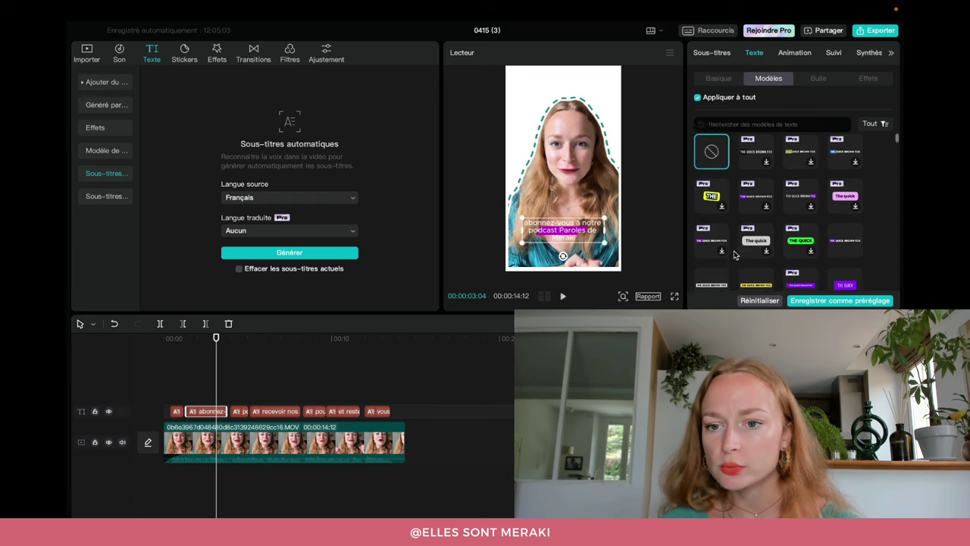
{"action": "scroll", "coordinate": [736, 254], "scroll_direction": "down", "scroll_amount": 3}
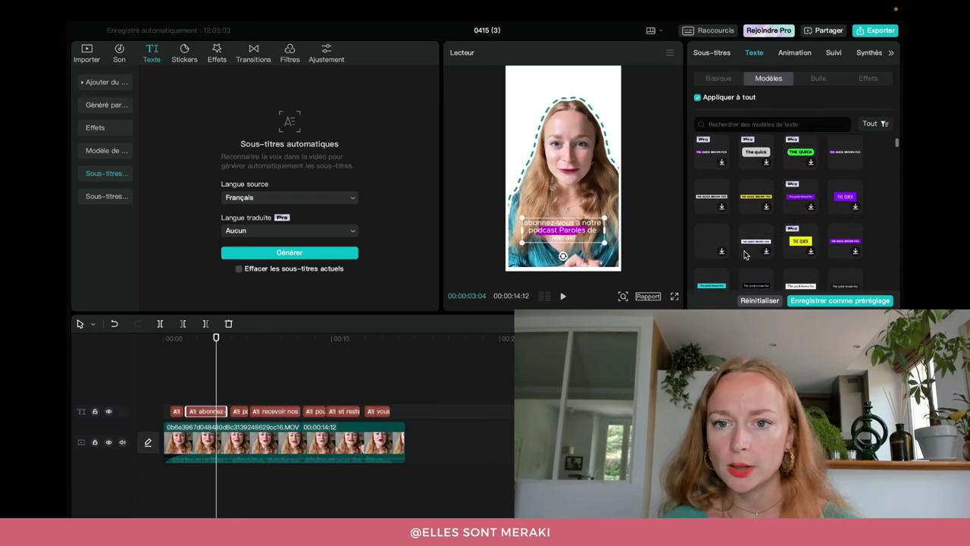
{"action": "left_click", "coordinate": [711, 258]}
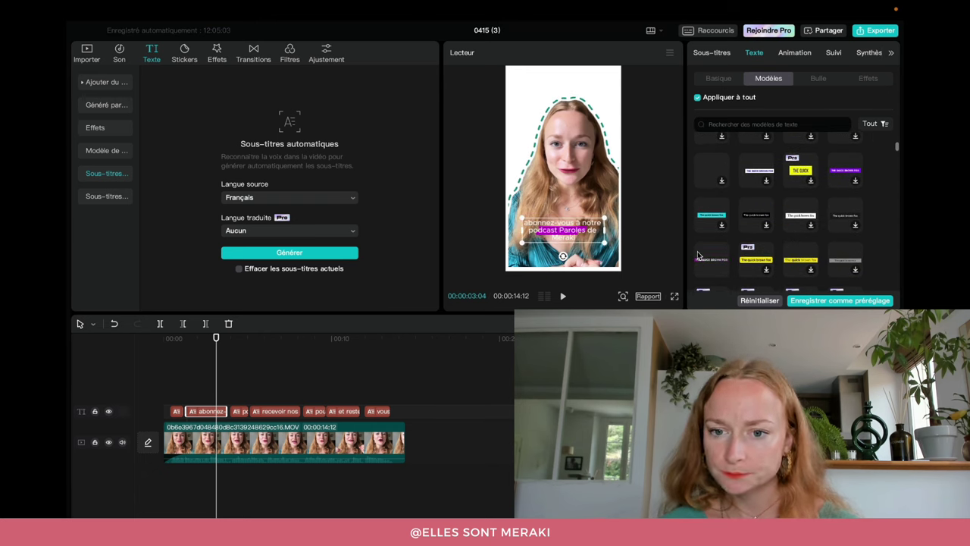
Step: Change the background color of all subtitles to teal green 009388
{"action": "left_click", "coordinate": [717, 78]}
{"action": "scroll", "coordinate": [813, 271], "scroll_direction": "down", "scroll_amount": 3}
{"action": "scroll", "coordinate": [805, 279], "scroll_direction": "down", "scroll_amount": 6}
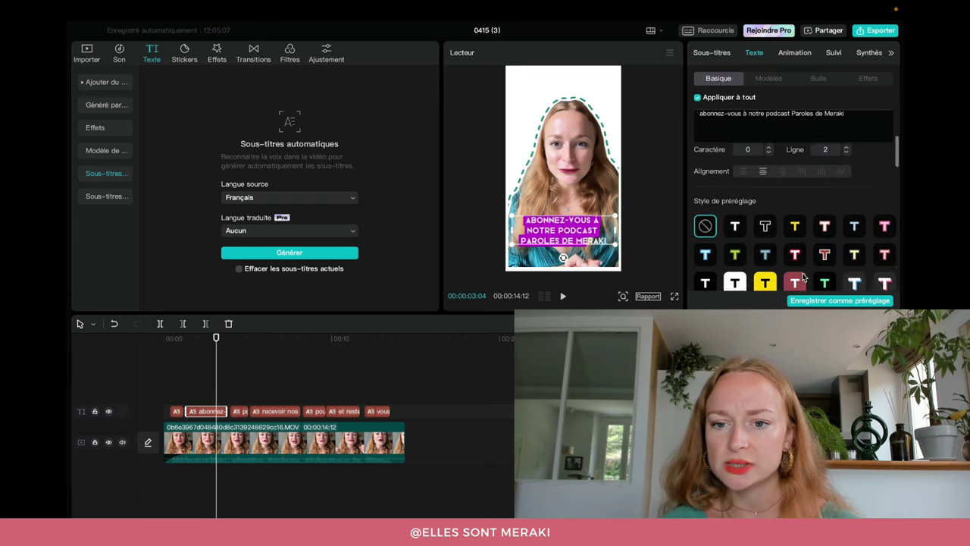
{"action": "scroll", "coordinate": [805, 276], "scroll_direction": "down", "scroll_amount": 5}
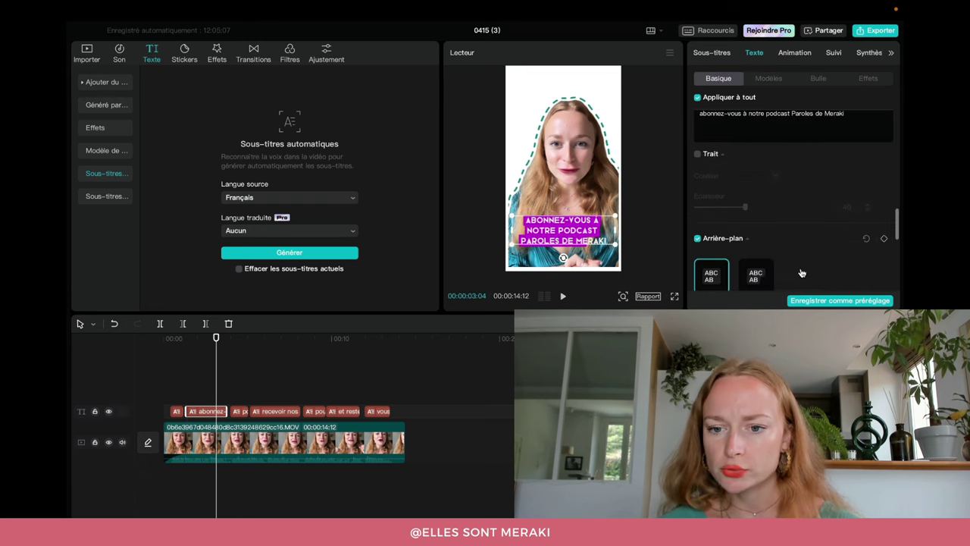
{"action": "left_click", "coordinate": [753, 174]}
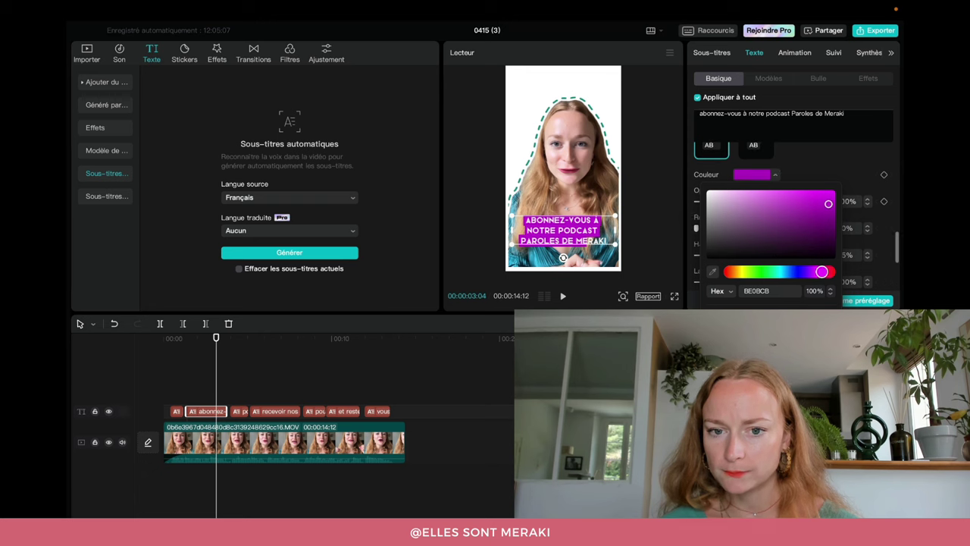
{"action": "left_click", "coordinate": [803, 274]}
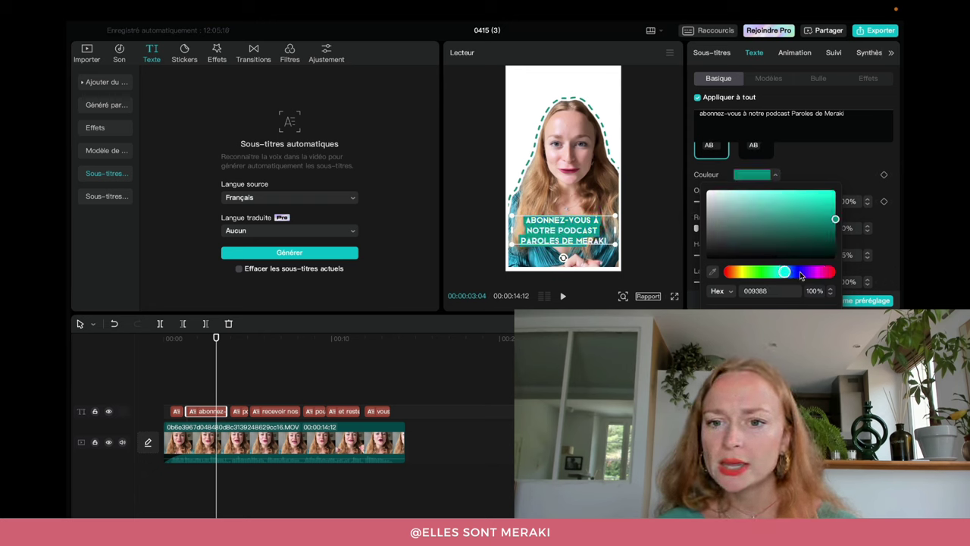
{"action": "left_click", "coordinate": [855, 157]}
Step: Set the font size of all subtitles to 12
{"action": "scroll", "coordinate": [800, 231], "scroll_direction": "up", "scroll_amount": 4}
{"action": "scroll", "coordinate": [799, 227], "scroll_direction": "up", "scroll_amount": 5}
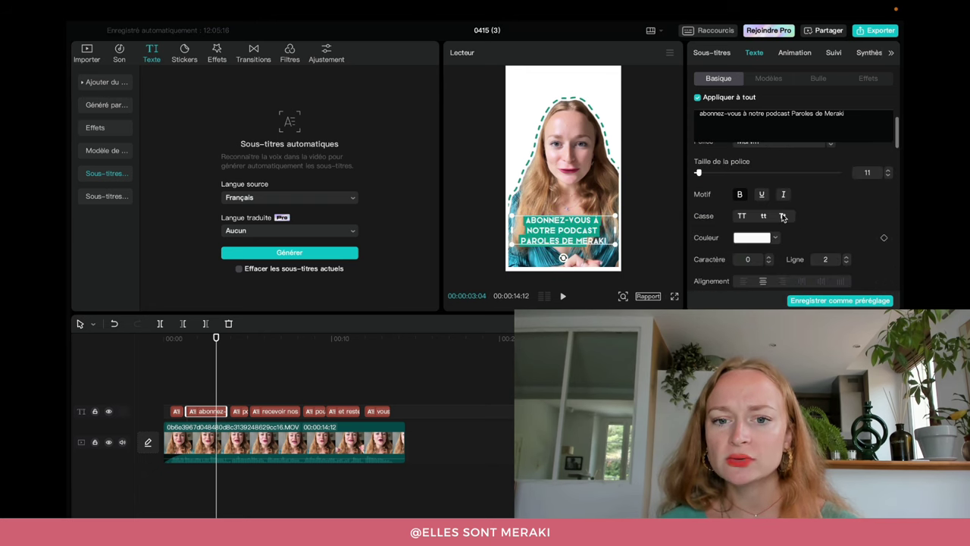
{"action": "left_click_drag", "start_coordinate": [698, 182], "coordinate": [700, 186]}
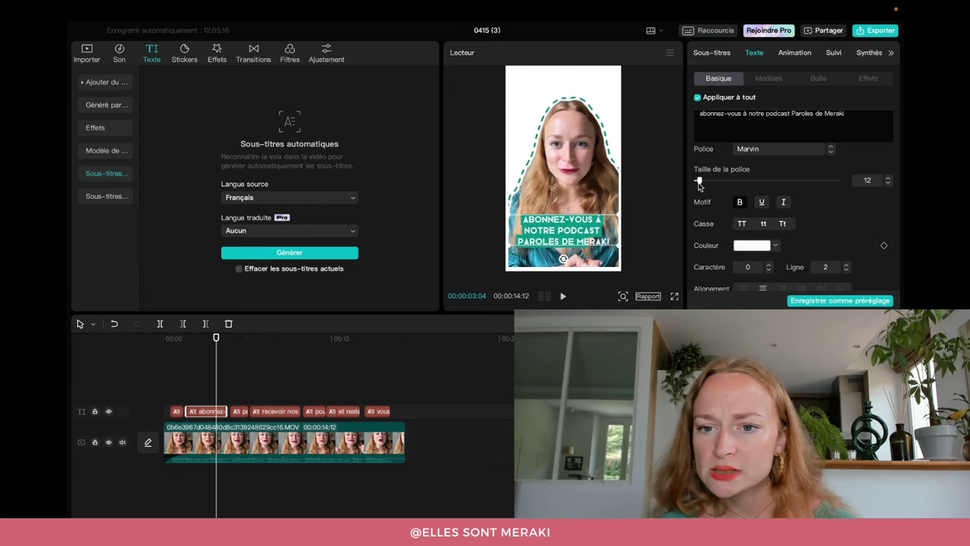
Step: Try wider line spacing on all subtitles, up to at least 13, and settle on 7
{"action": "scroll", "coordinate": [850, 235], "scroll_direction": "down", "scroll_amount": 3}
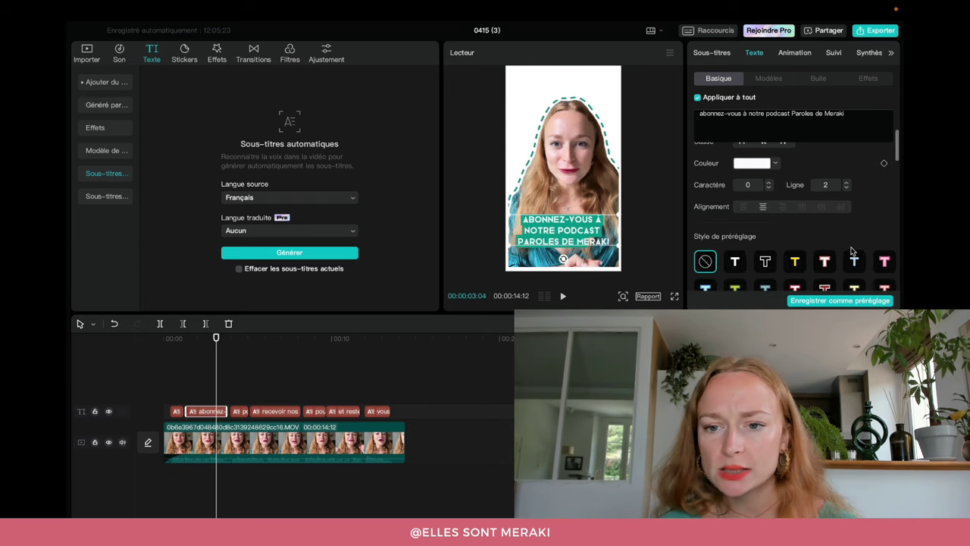
{"action": "scroll", "coordinate": [845, 194], "scroll_direction": "up", "scroll_amount": 1}
{"action": "left_click", "coordinate": [846, 214]}
{"action": "left_click", "coordinate": [846, 213]}
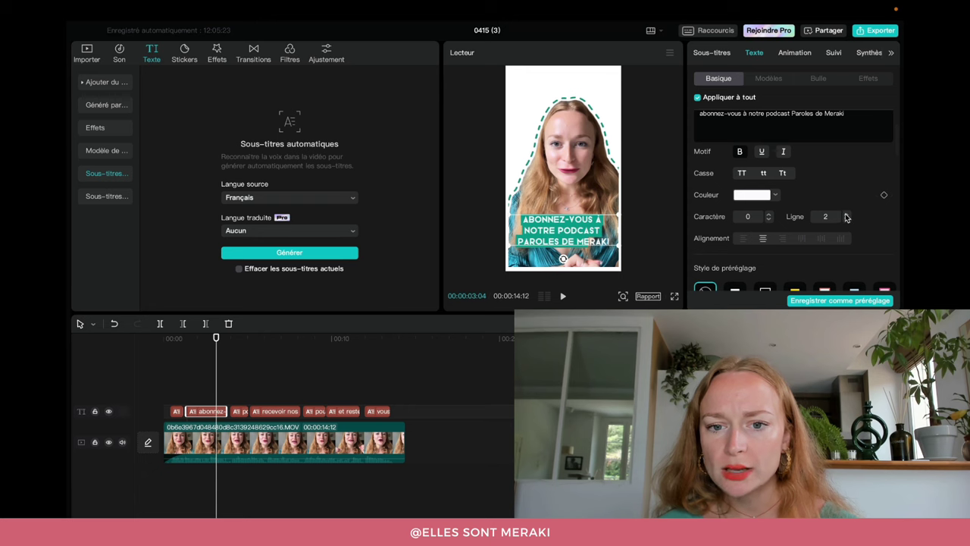
{"action": "left_click", "coordinate": [846, 214]}
{"action": "left_click", "coordinate": [846, 213]}
{"action": "left_click", "coordinate": [846, 214]}
{"action": "left_click", "coordinate": [847, 214]}
{"action": "left_click", "coordinate": [846, 214]}
{"action": "left_click", "coordinate": [847, 213]}
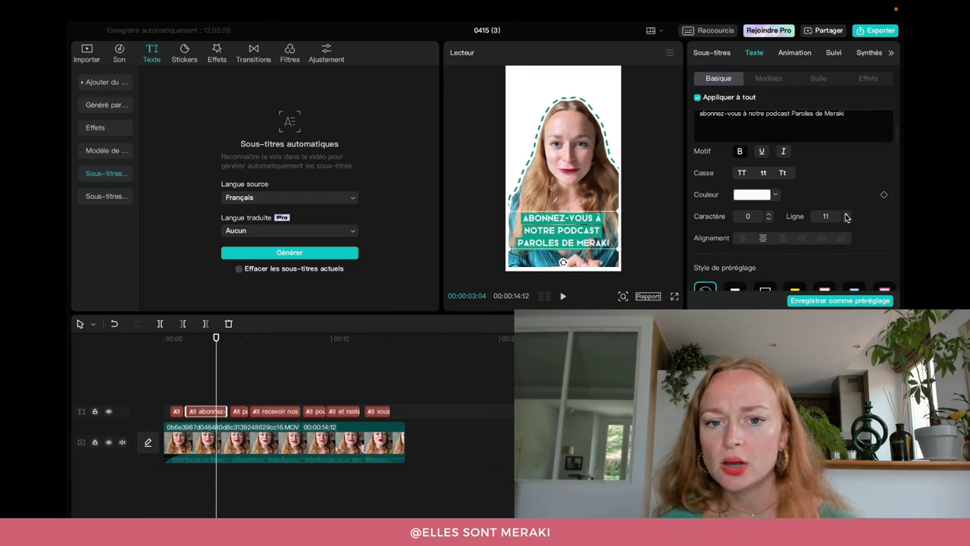
{"action": "left_click", "coordinate": [847, 214]}
{"action": "left_click", "coordinate": [846, 214]}
{"action": "left_click", "coordinate": [847, 214]}
{"action": "left_click", "coordinate": [846, 219]}
{"action": "left_click", "coordinate": [846, 219]}
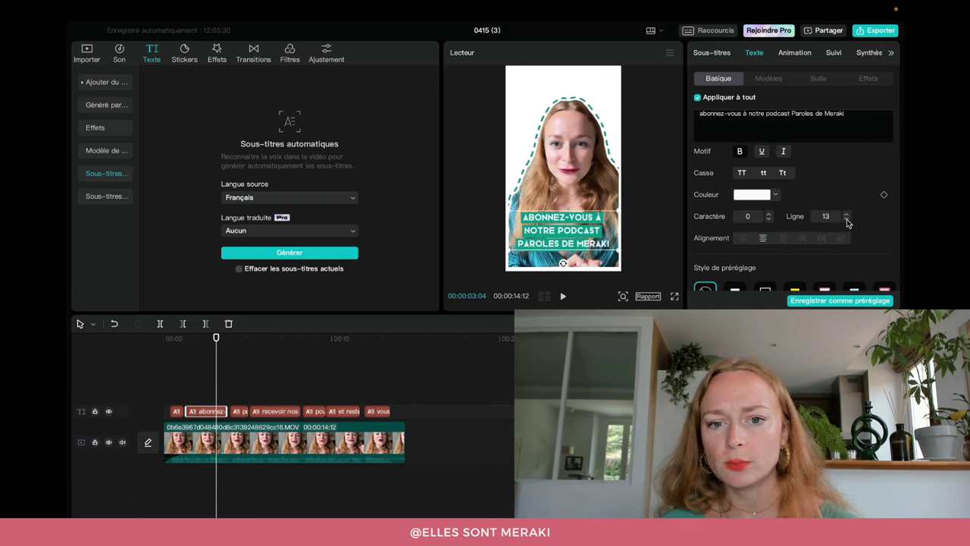
{"action": "left_click", "coordinate": [846, 219]}
{"action": "left_click", "coordinate": [846, 219]}
{"action": "left_click", "coordinate": [847, 219]}
{"action": "left_click", "coordinate": [847, 219]}
{"action": "left_click", "coordinate": [847, 219]}
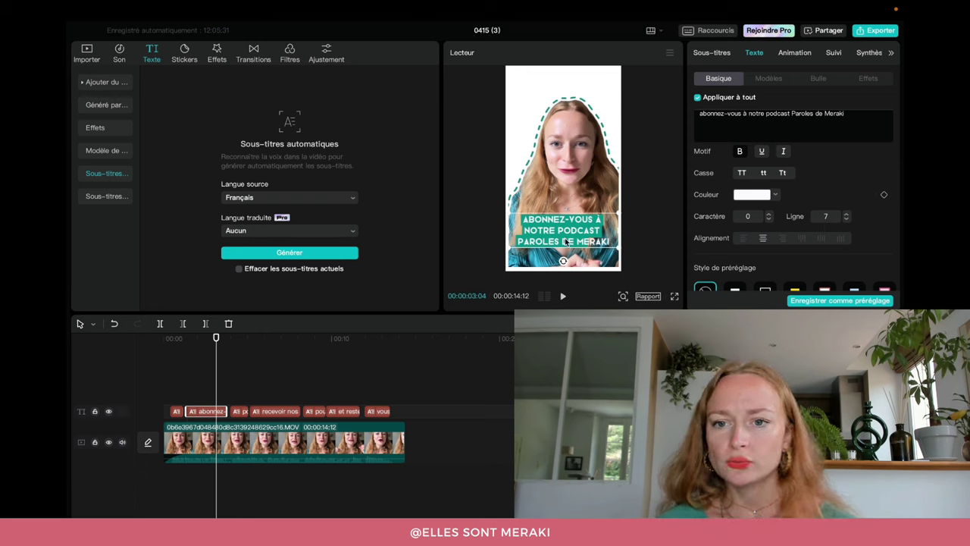
Step: Look through the bubble styles, try the first two white ART text effects in the second row, and keep the second for all subtitles
{"action": "scroll", "coordinate": [796, 212], "scroll_direction": "up", "scroll_amount": 3}
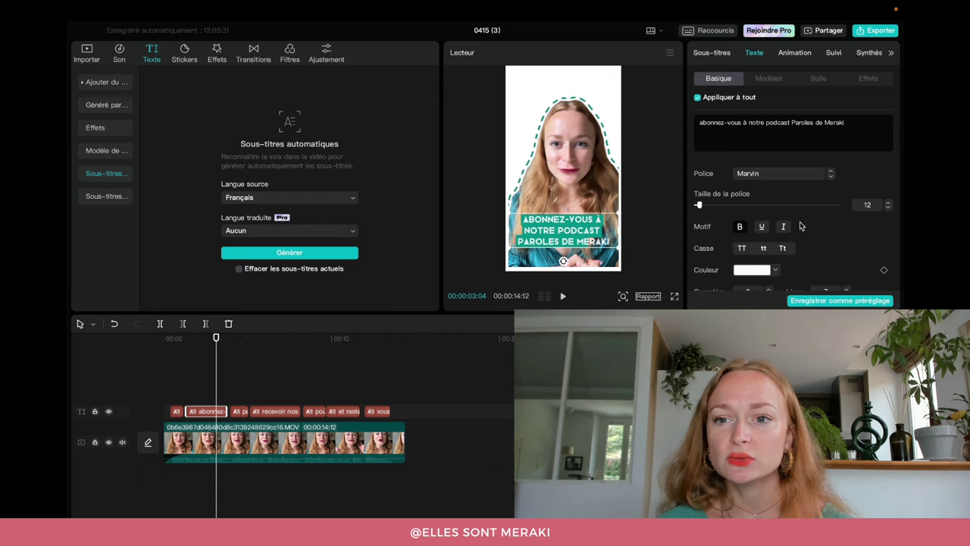
{"action": "left_click", "coordinate": [807, 81]}
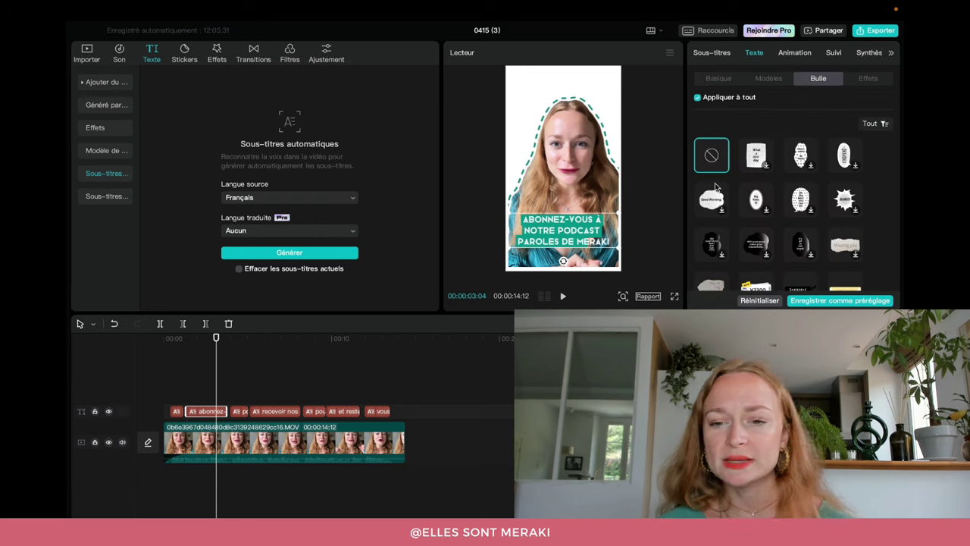
{"action": "left_click", "coordinate": [876, 82]}
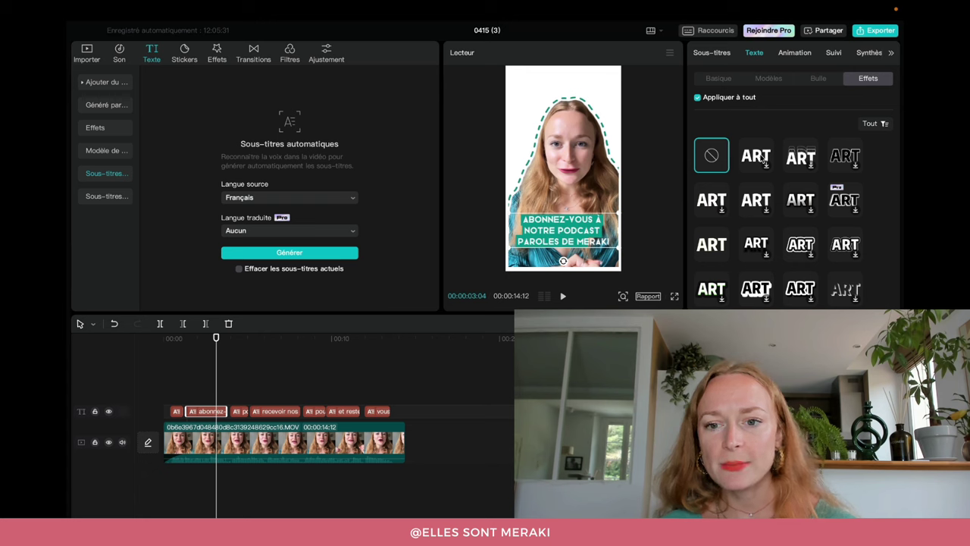
{"action": "left_click", "coordinate": [715, 205]}
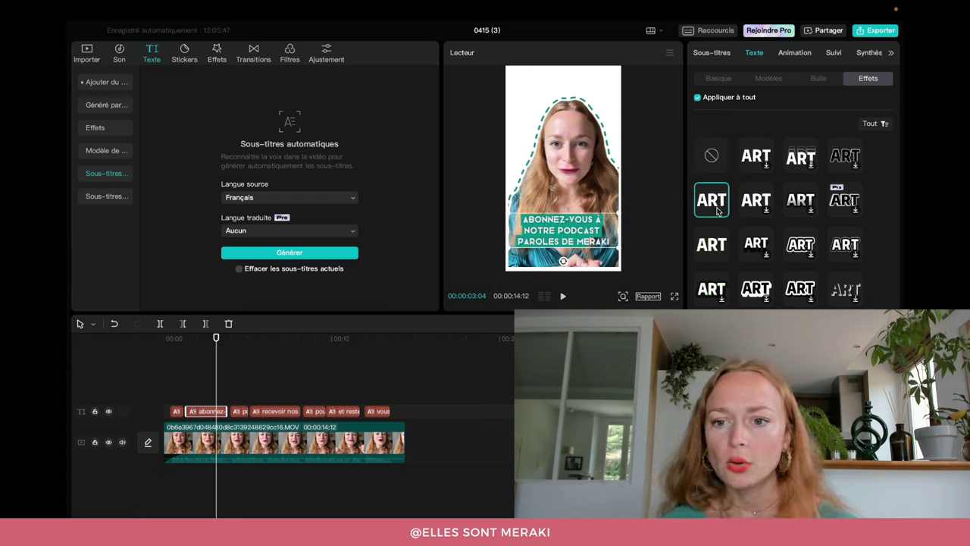
{"action": "scroll", "coordinate": [758, 219], "scroll_direction": "down", "scroll_amount": 1}
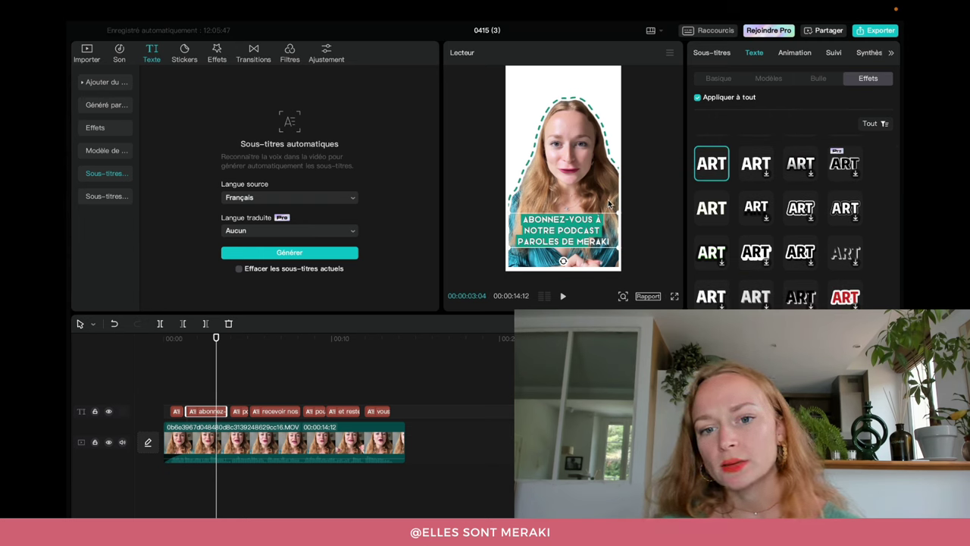
{"action": "left_click", "coordinate": [746, 168]}
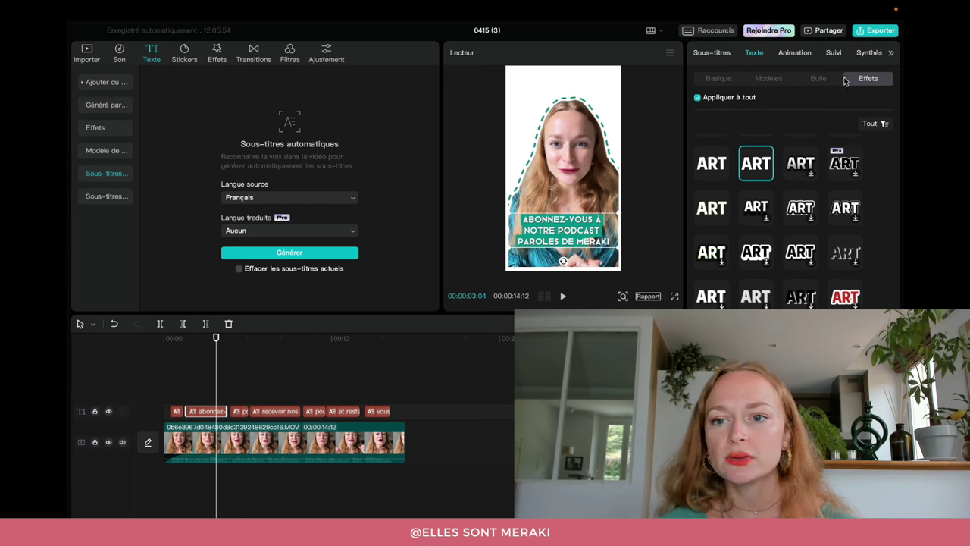
Step: Apply the second-row "Saut…uche" intro animation with a 0.5 s duration to the subtitles
{"action": "left_click", "coordinate": [792, 55]}
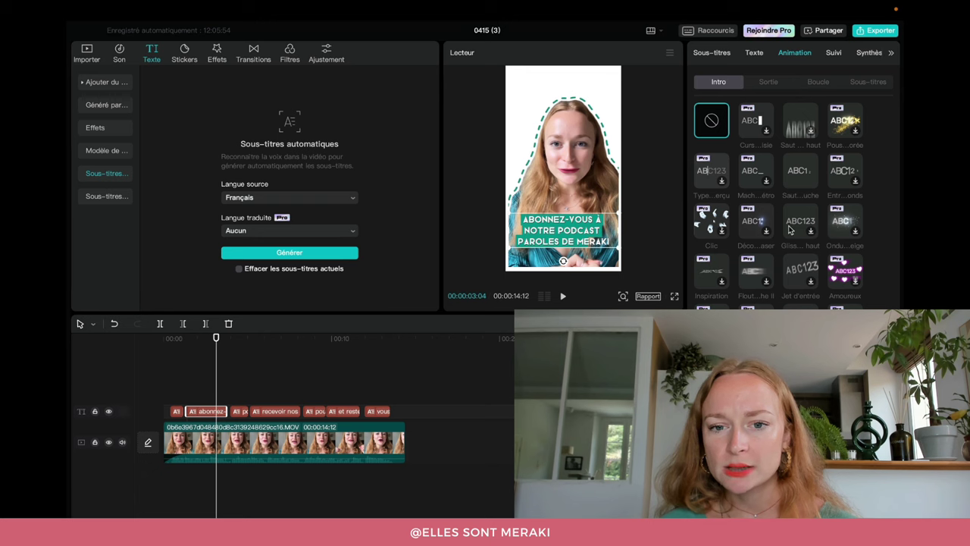
{"action": "left_click", "coordinate": [802, 174]}
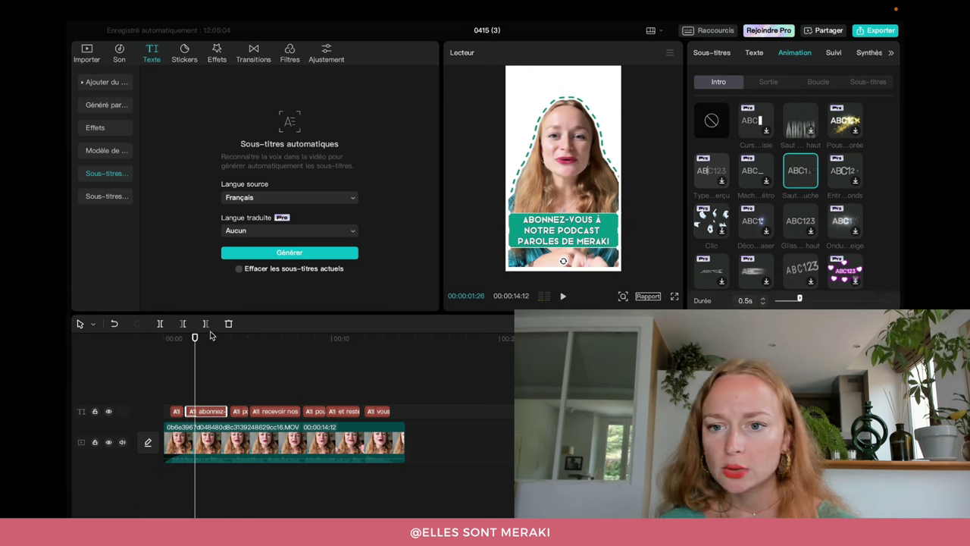
{"action": "scroll", "coordinate": [833, 159], "scroll_direction": "up", "scroll_amount": 2}
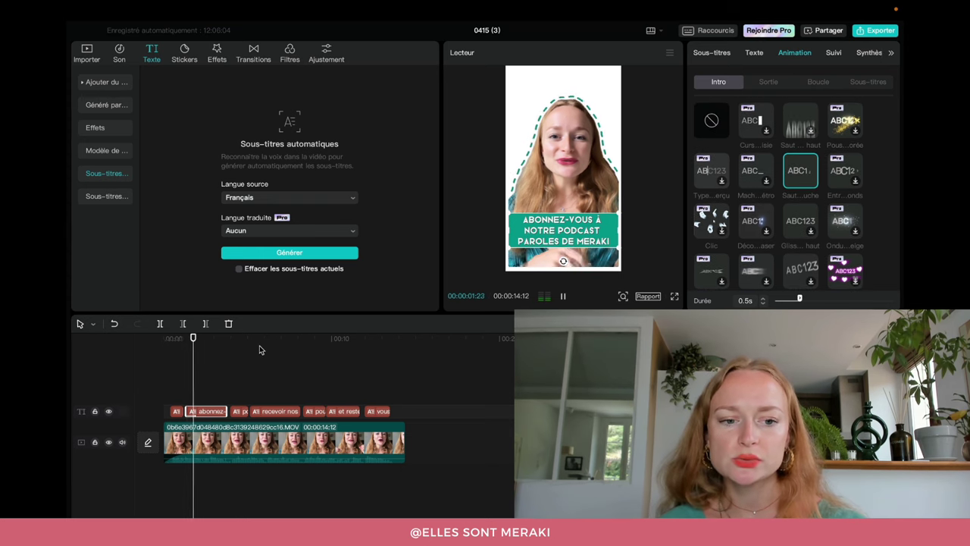
Step: Play the video from its start to check the animated subtitles, and pause during the "Recevoir nos conseils" subtitle
{"action": "left_click_drag", "start_coordinate": [196, 340], "coordinate": [163, 340]}
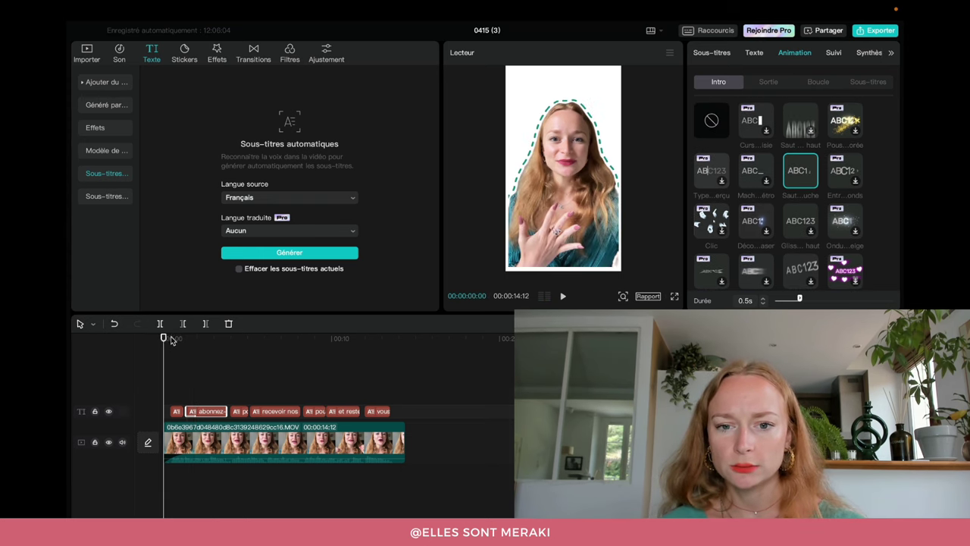
{"action": "key", "text": "space"}
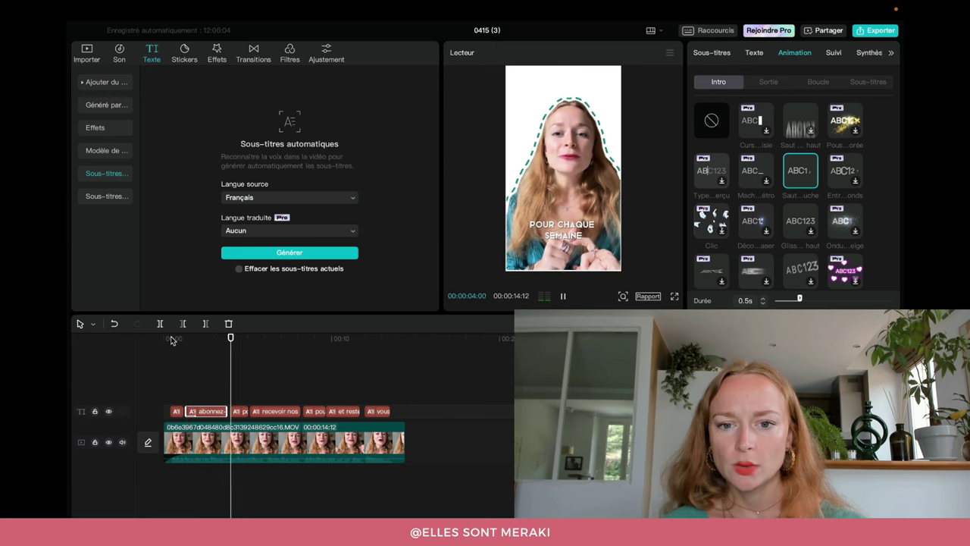
{"action": "key", "text": "space"}
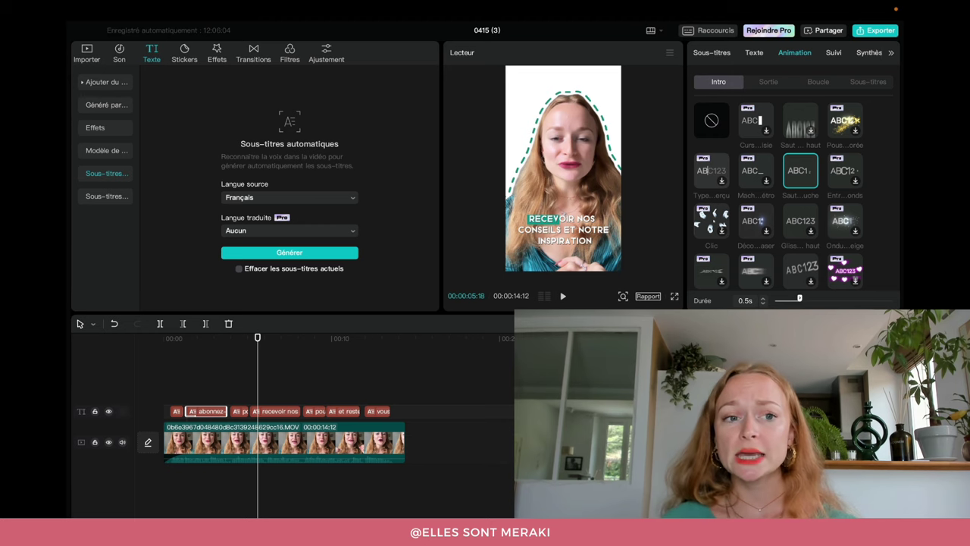
Step: Select the video clip on the timeline, try a standard speed of 4.4x, and return it to 1.0x
{"action": "left_click", "coordinate": [405, 470]}
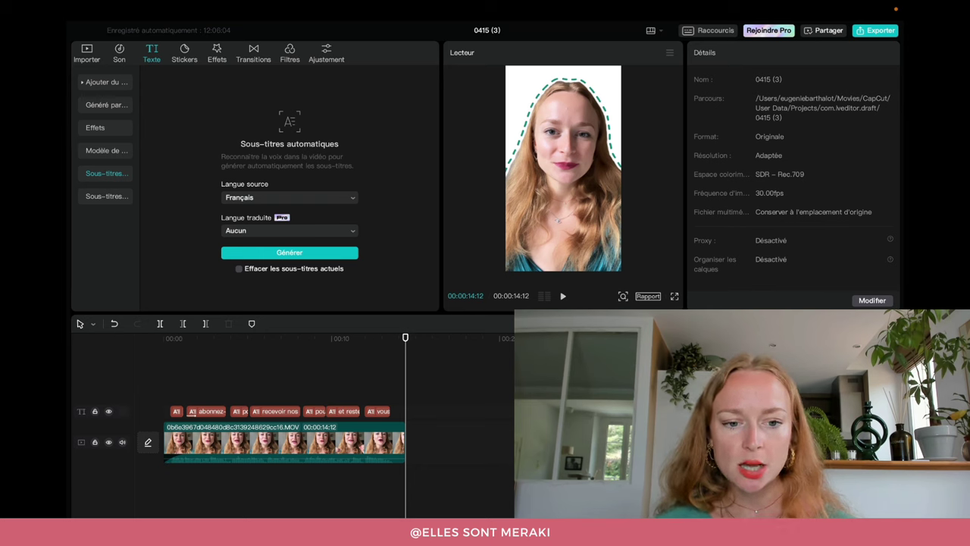
{"action": "left_click", "coordinate": [336, 445]}
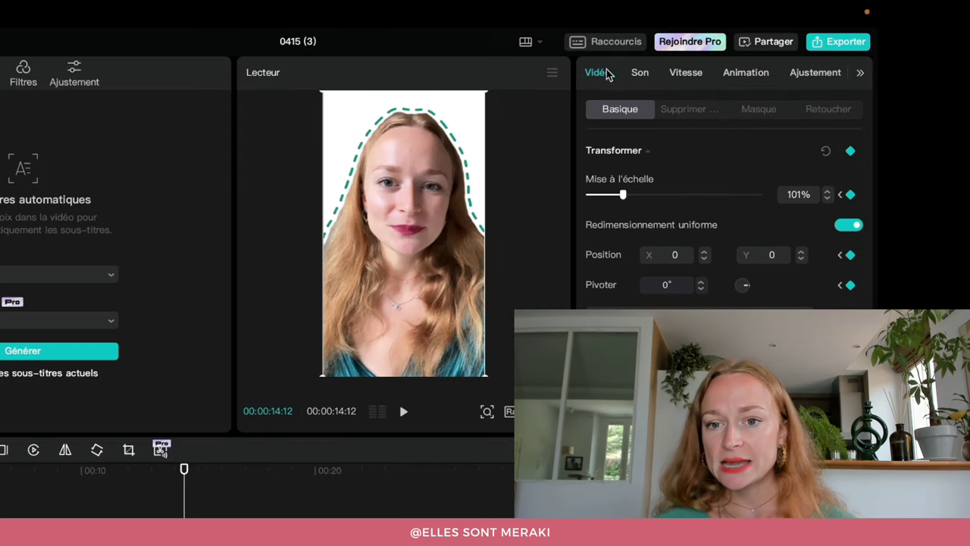
{"action": "left_click", "coordinate": [682, 78]}
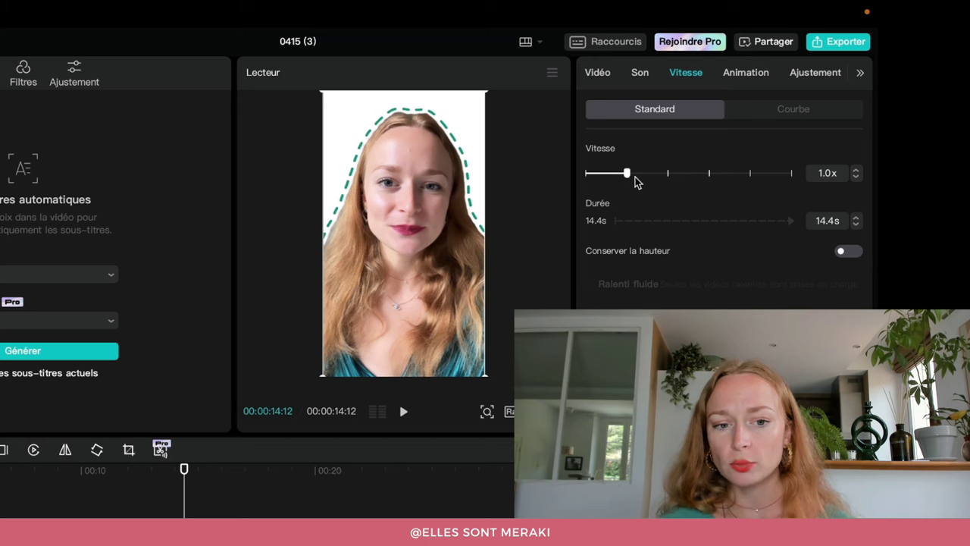
{"action": "left_click_drag", "start_coordinate": [634, 180], "coordinate": [701, 177]}
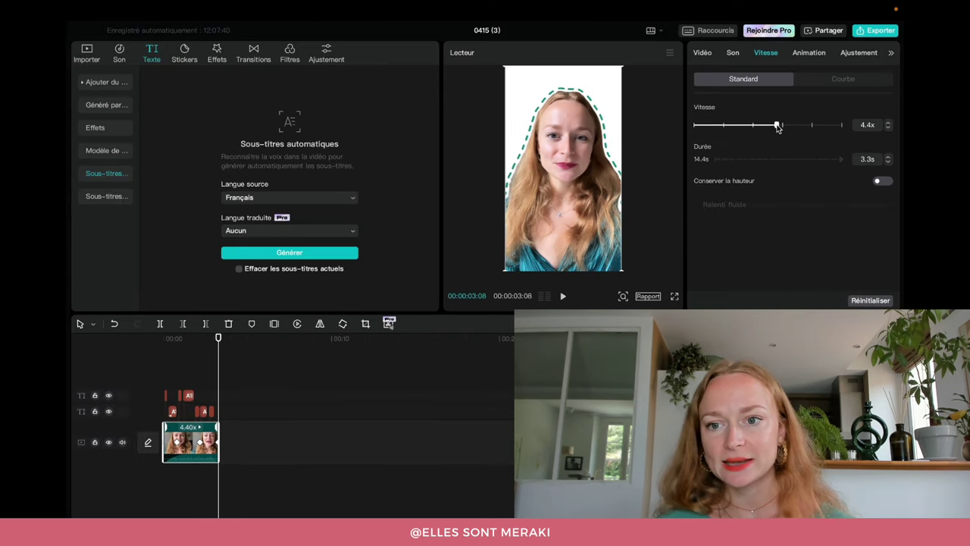
{"action": "left_click_drag", "start_coordinate": [776, 127], "coordinate": [738, 127]}
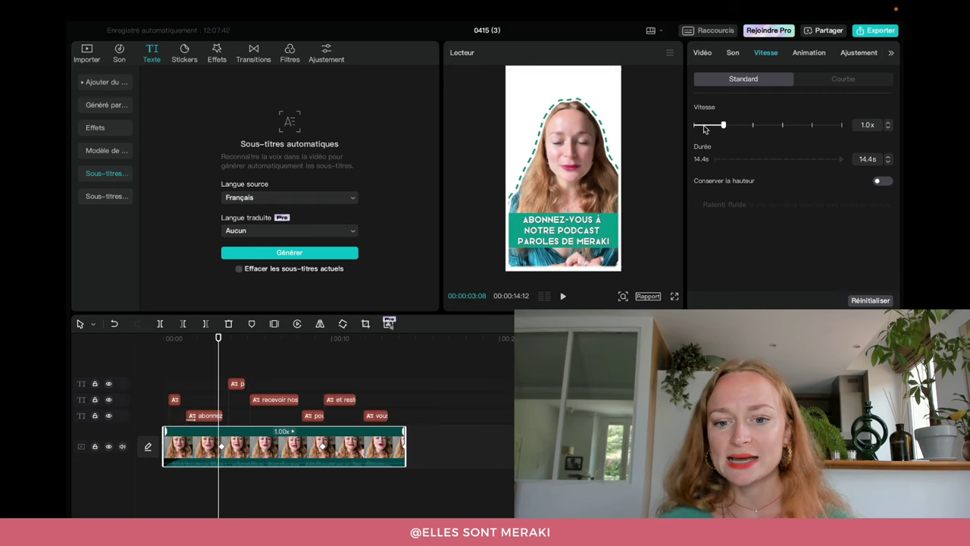
Step: Try slowing the clip down to a speed of 0.3x and play the result
{"action": "left_click_drag", "start_coordinate": [704, 129], "coordinate": [698, 127]}
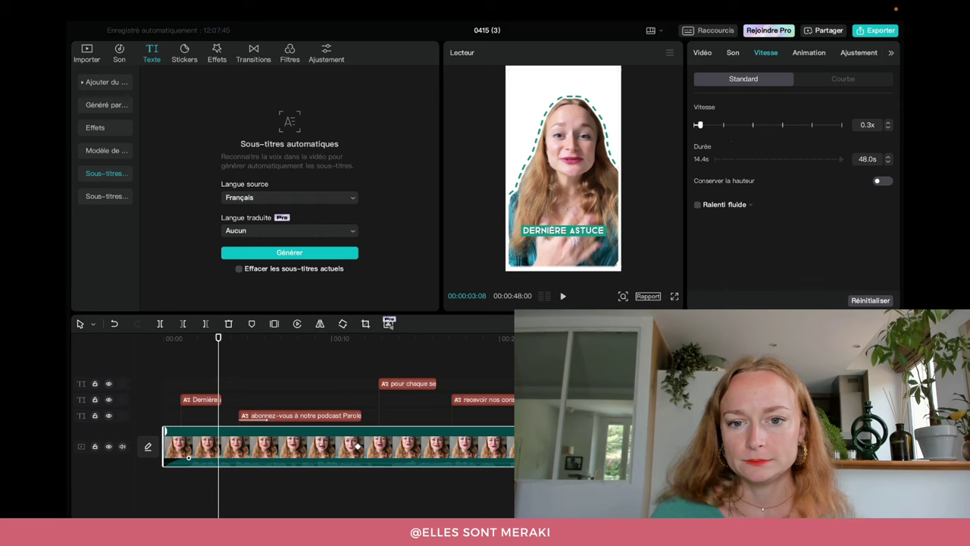
{"action": "key", "text": "Home"}
{"action": "key", "text": "space"}
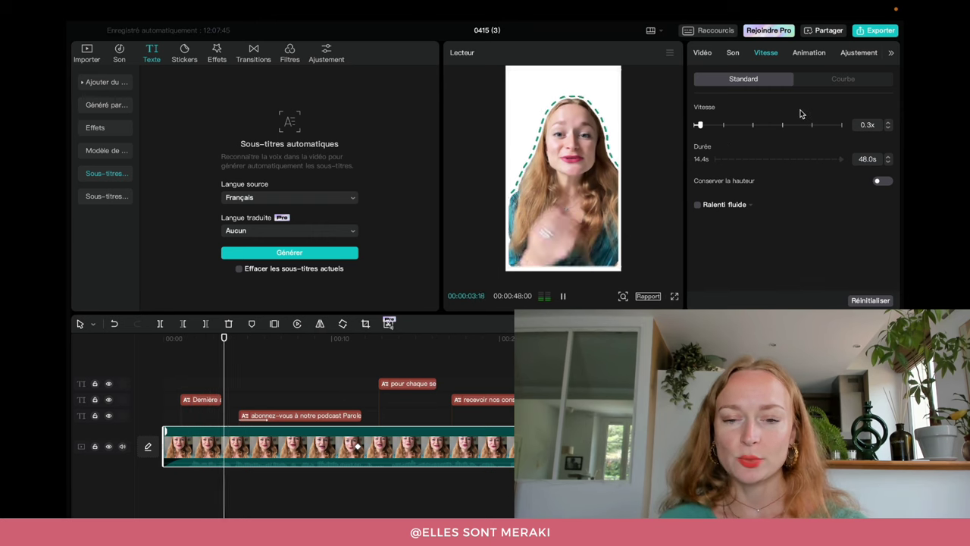
Step: Set the clip's speed to 3.7x and play the sped-up video
{"action": "left_click", "coordinate": [770, 125]}
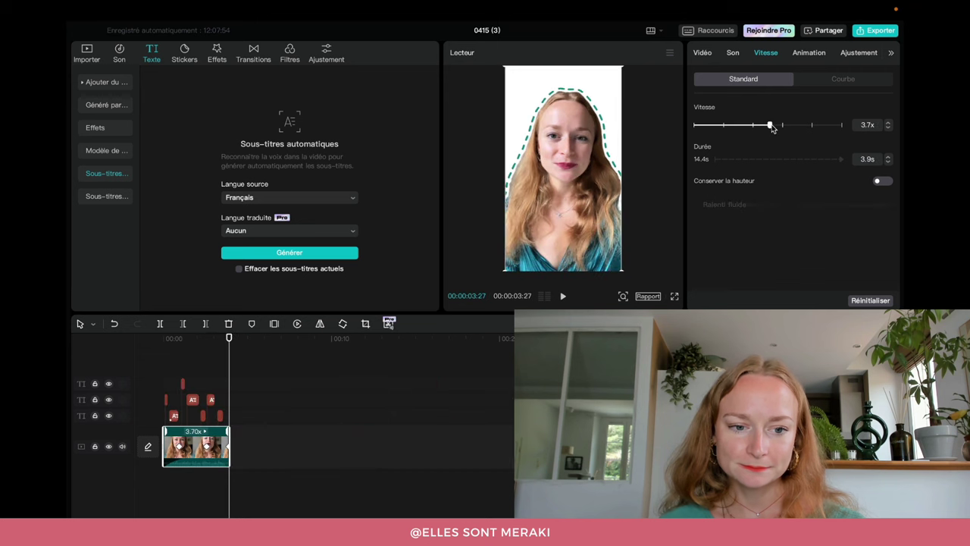
{"action": "key", "text": "Home"}
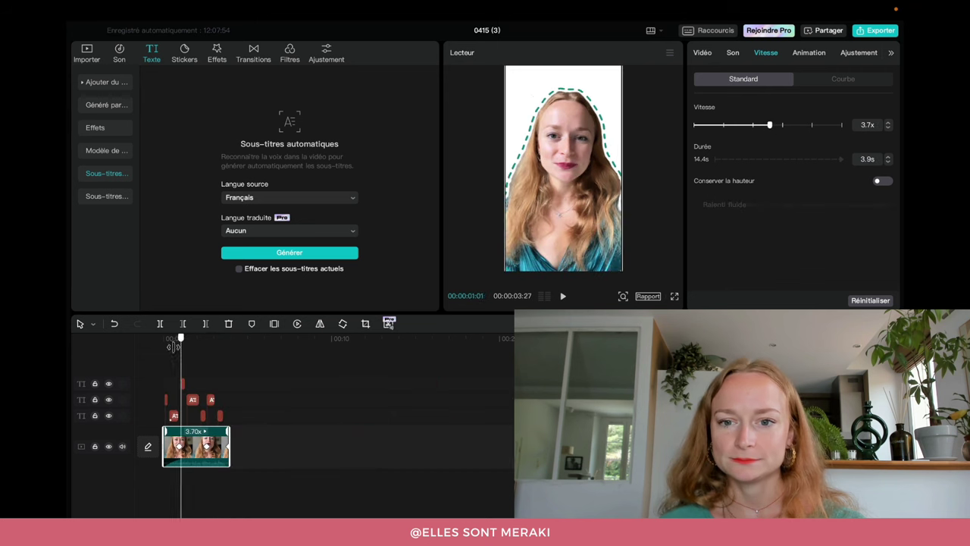
{"action": "key", "text": "space"}
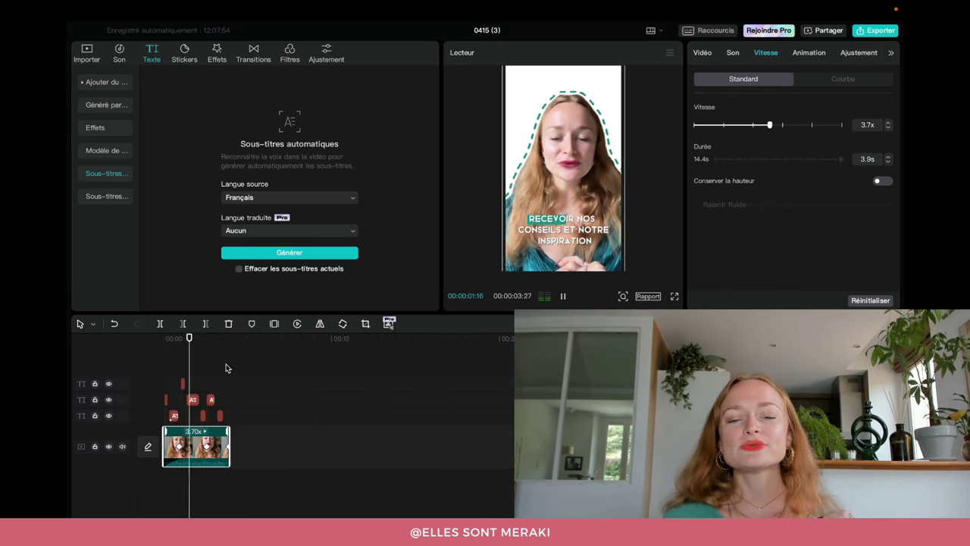
{"action": "key", "text": "space"}
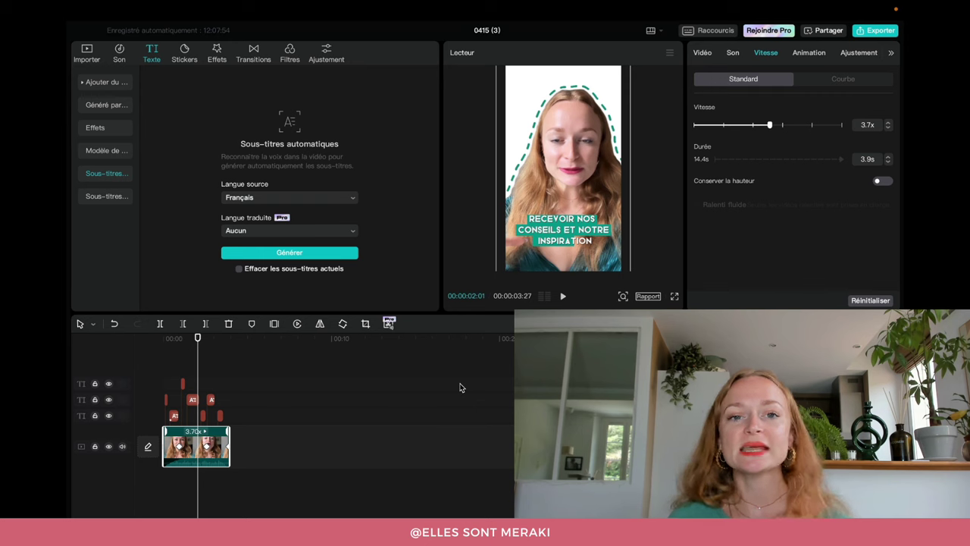